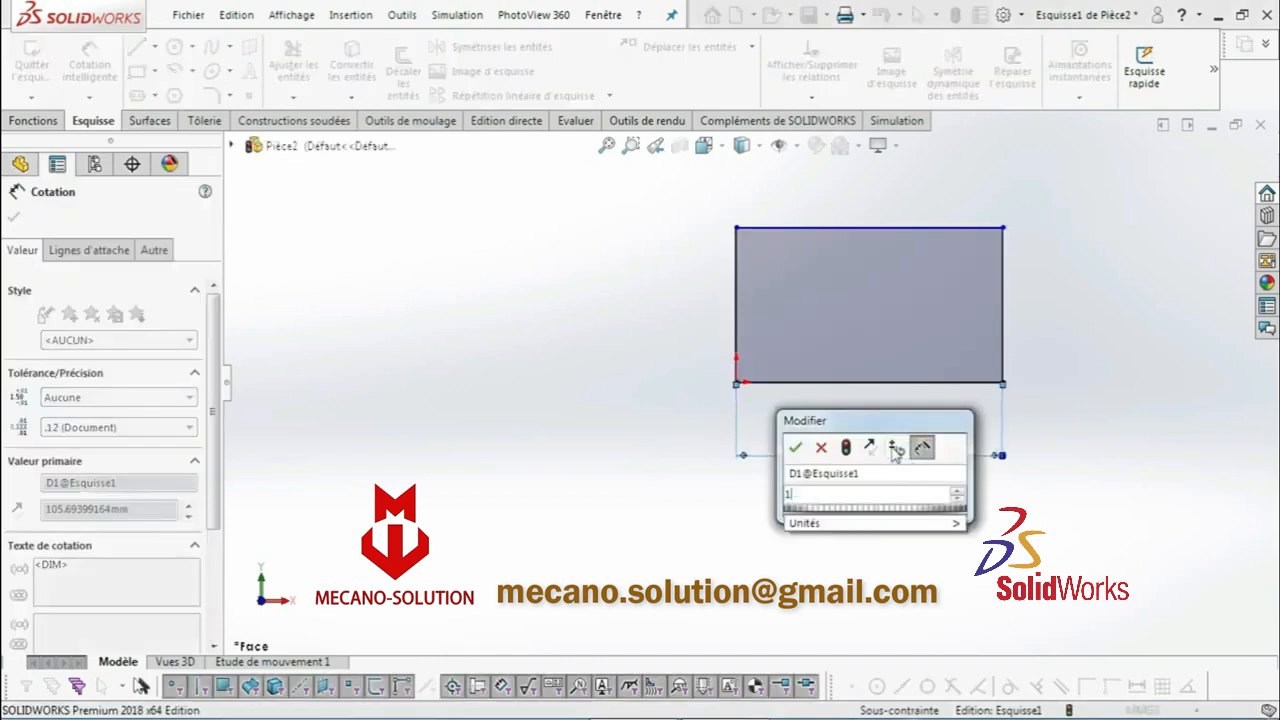
Dimension the sketched rectangle 100 mm wide and 50 mm high
text(00)
key(Return)
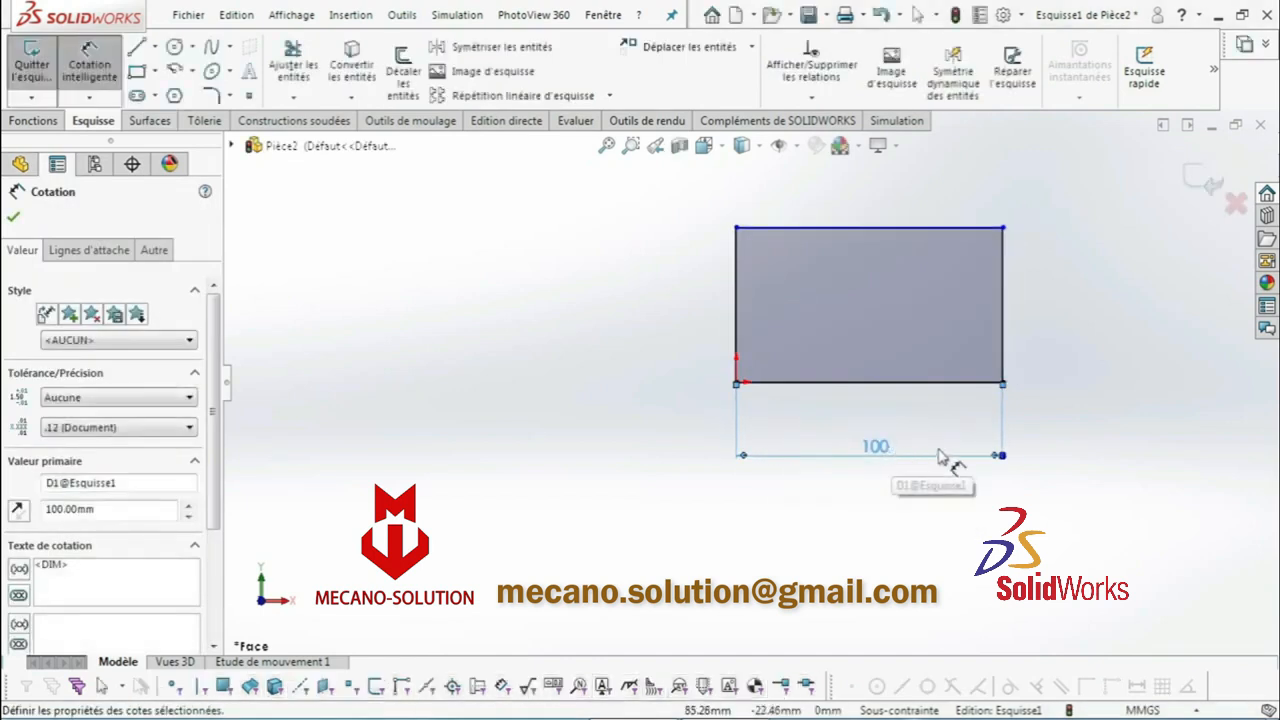
click(740, 312)
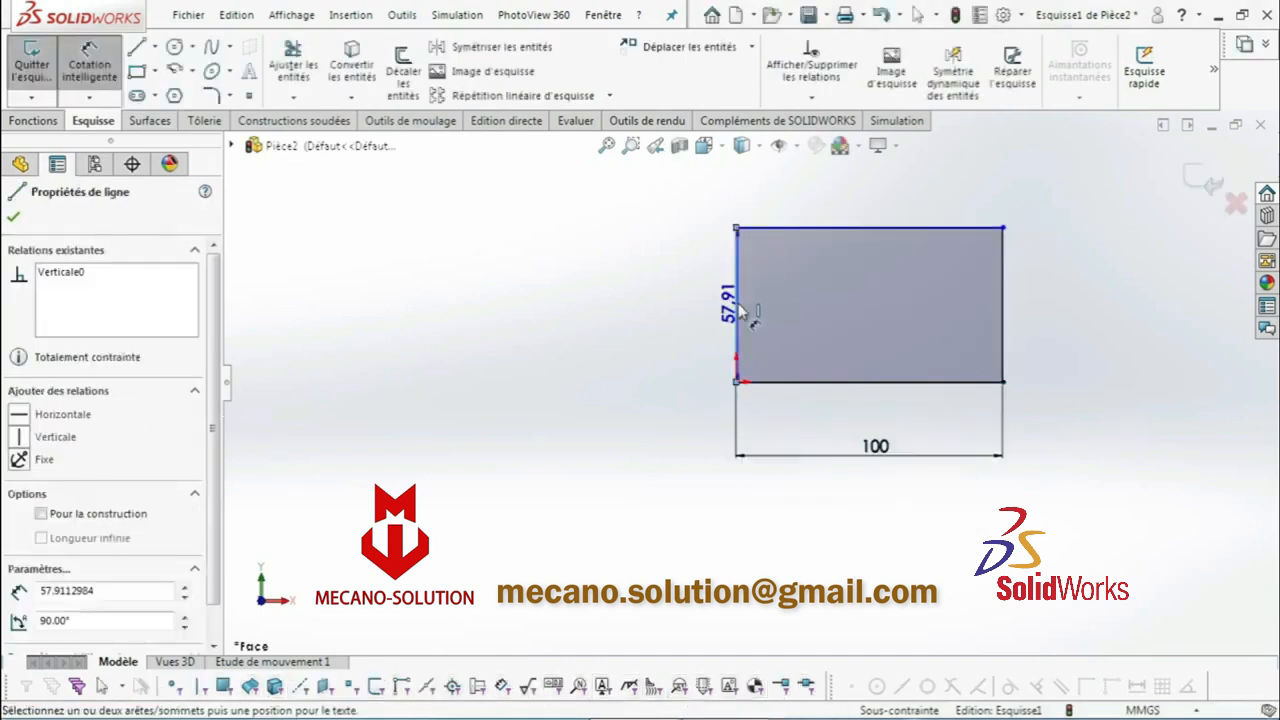
click(667, 317)
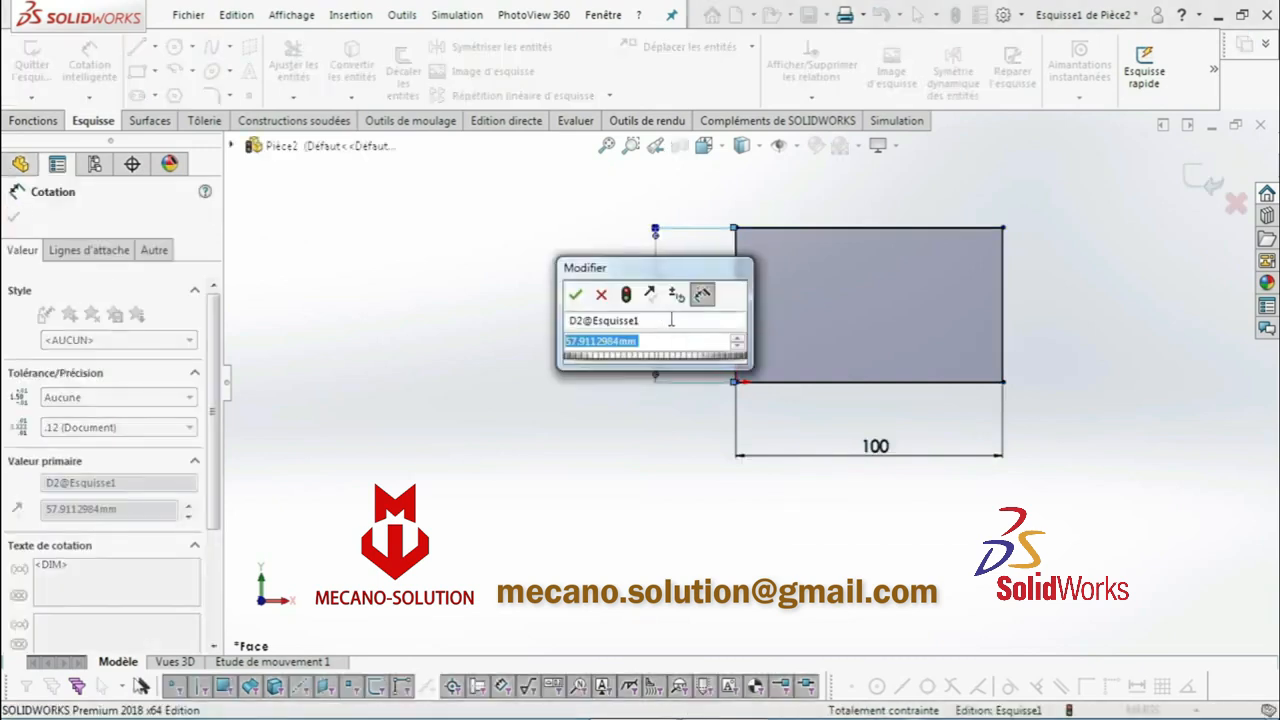
text(50)
key(Return)
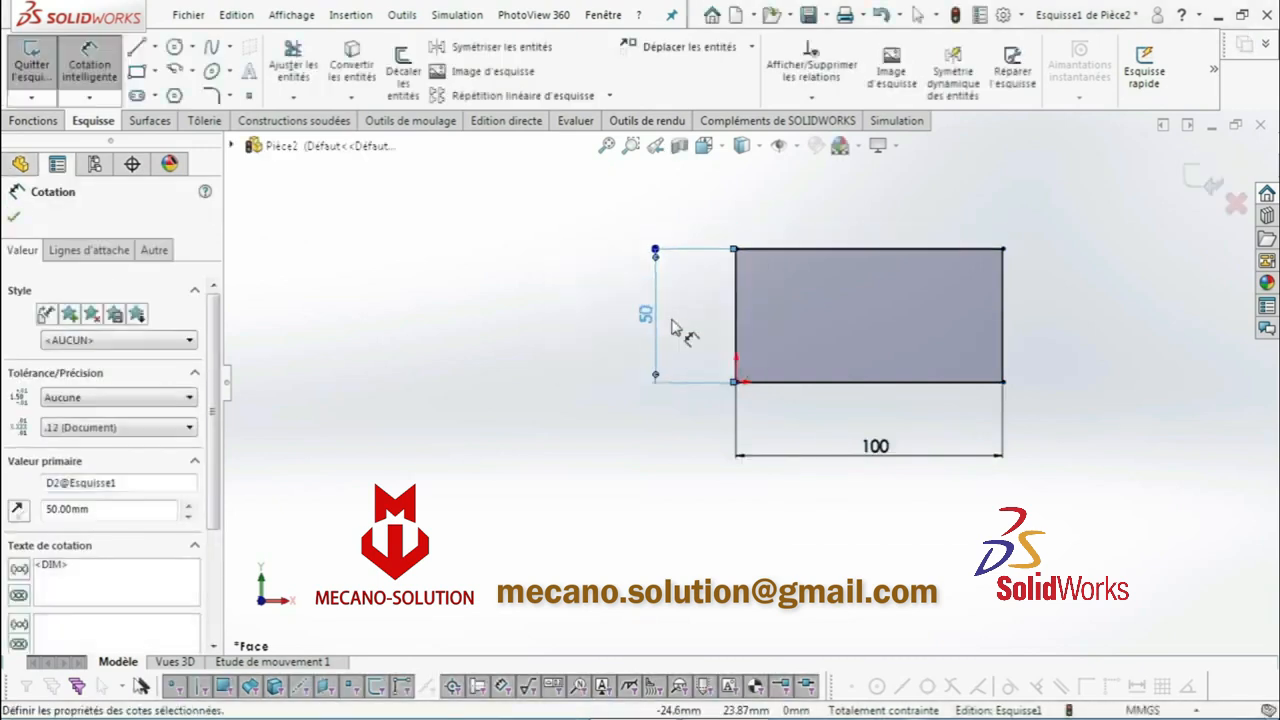
Extrude the rectangle as a boss with a blind depth of 80 mm
click(42, 124)
click(47, 85)
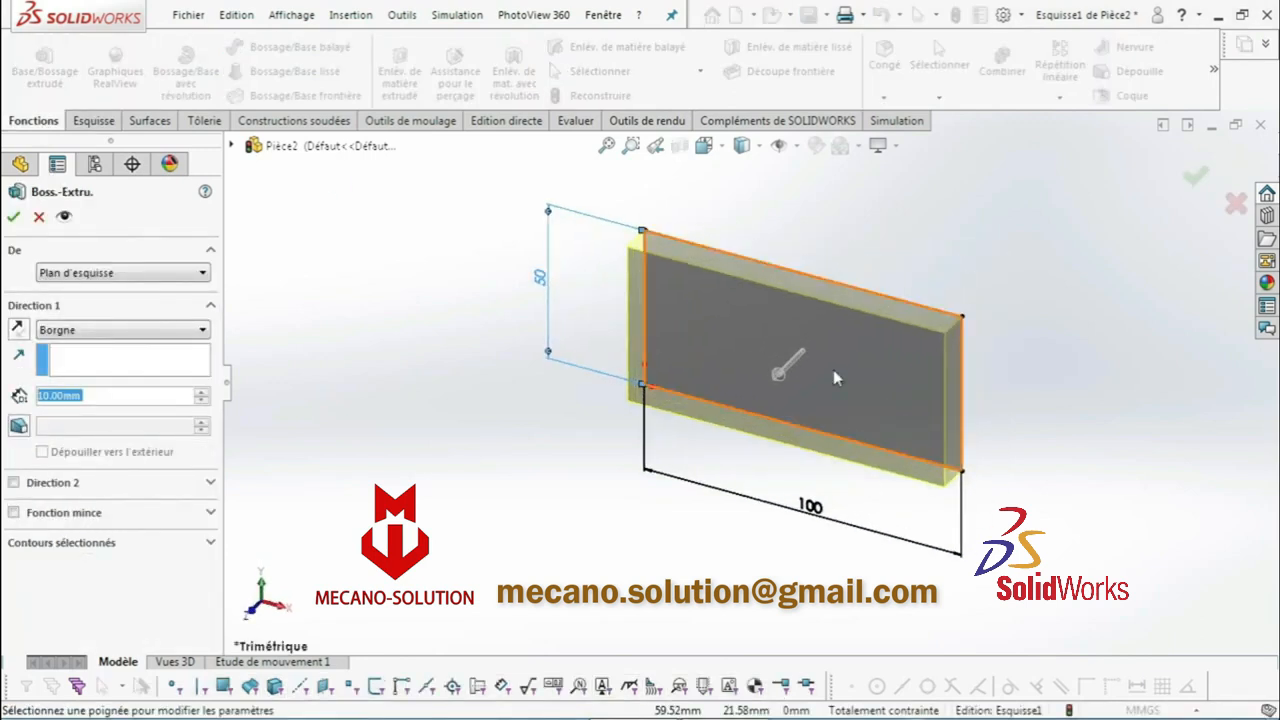
text(100)
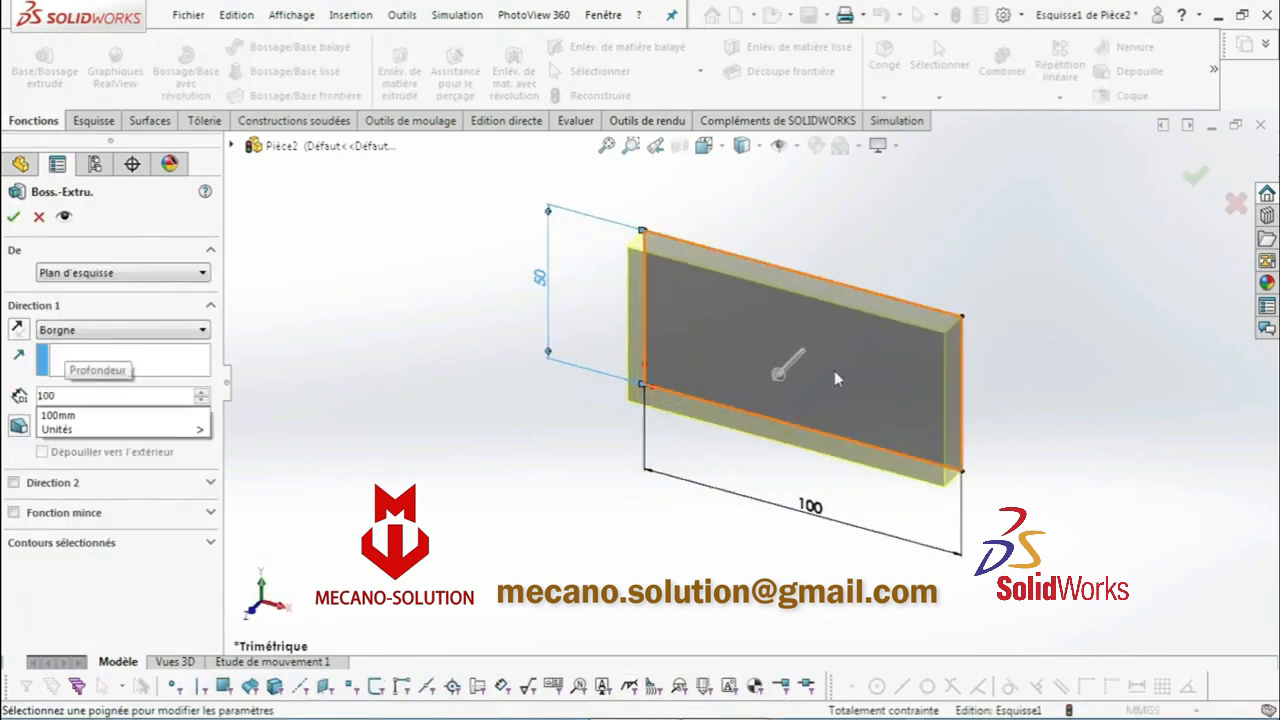
double_click(93, 393)
mouse_move(150, 429)
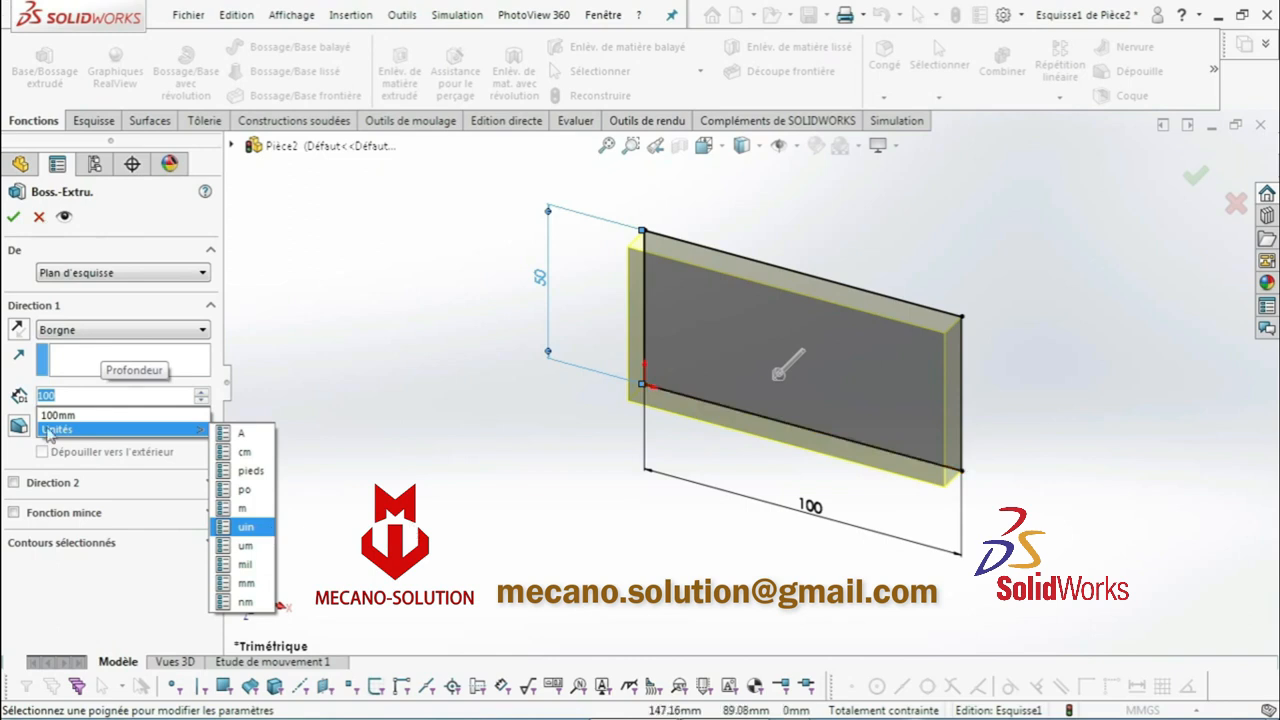
key(Return)
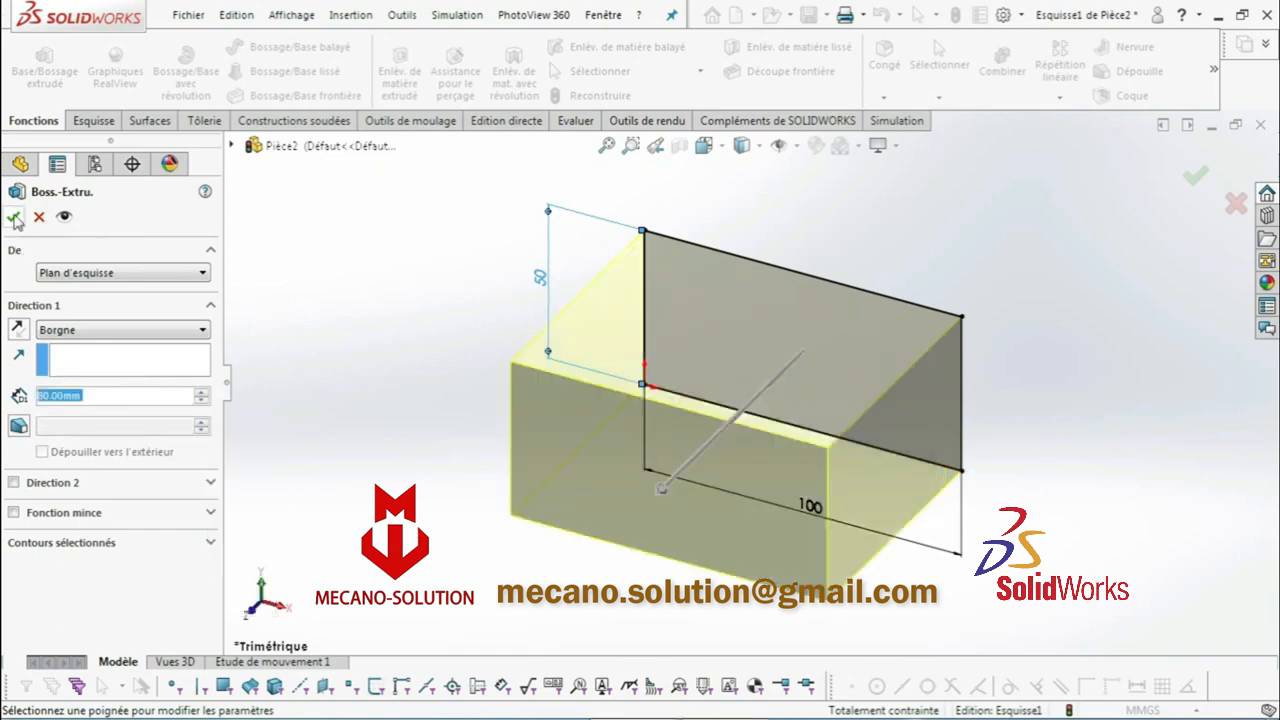
click(14, 218)
Sketch a corner rectangle about 42 by 26 mm on the block's upper face, starting on its front edge
right_click(846, 355)
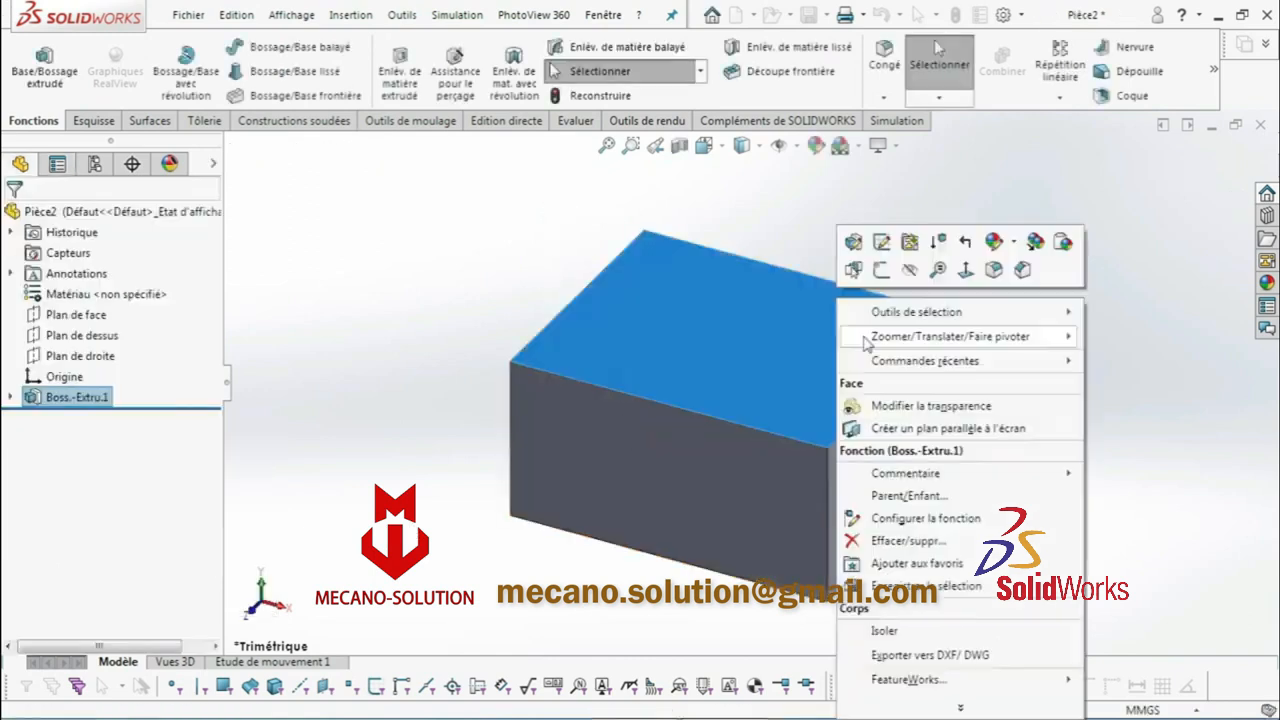
click(965, 269)
click(93, 121)
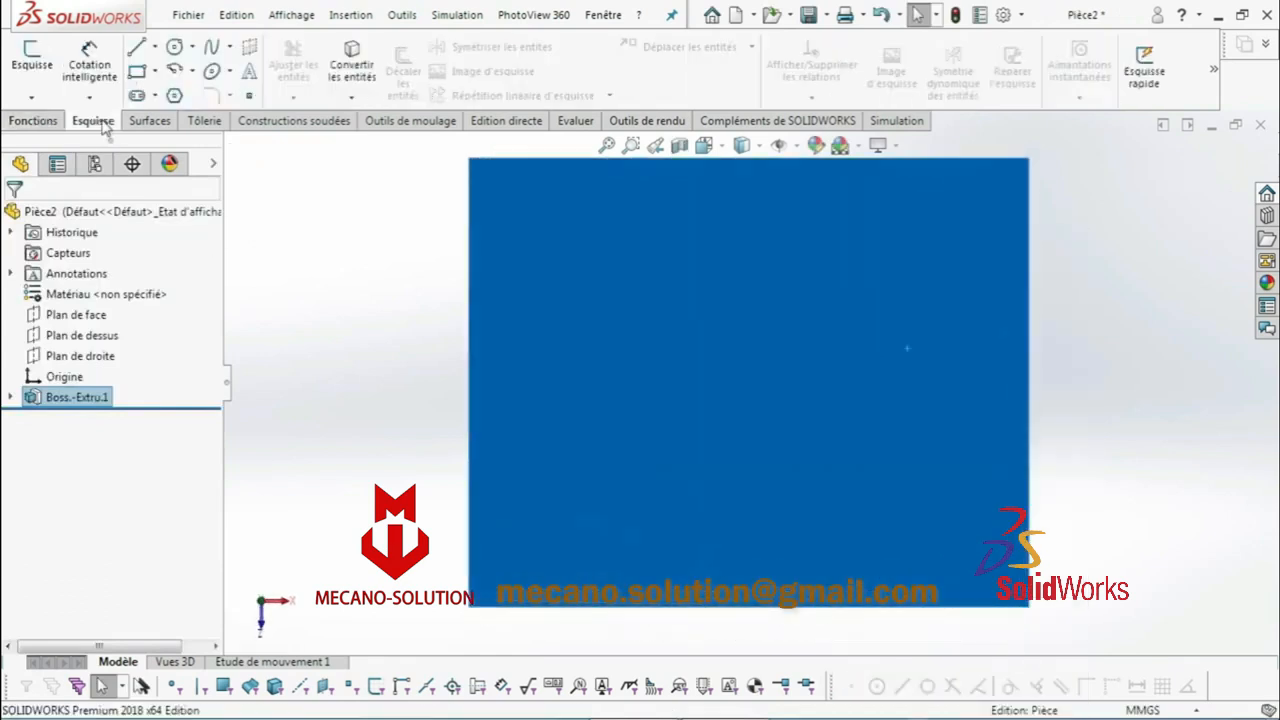
click(137, 73)
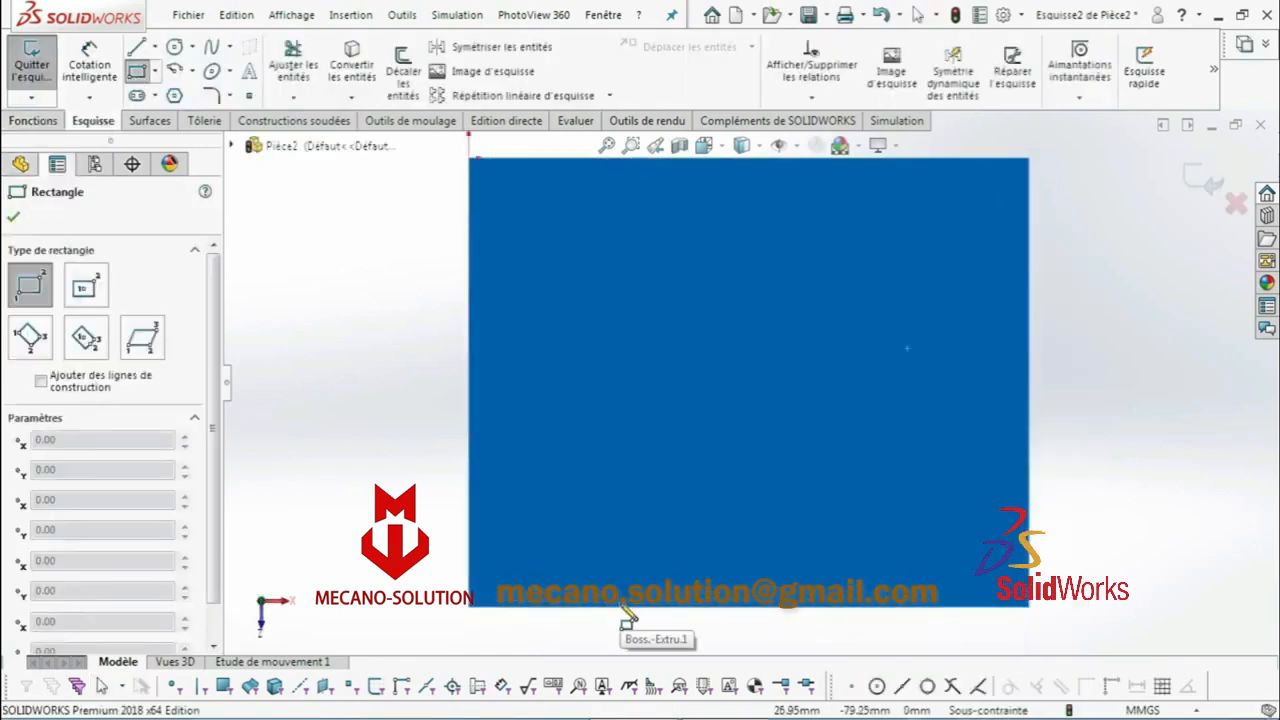
click(621, 606)
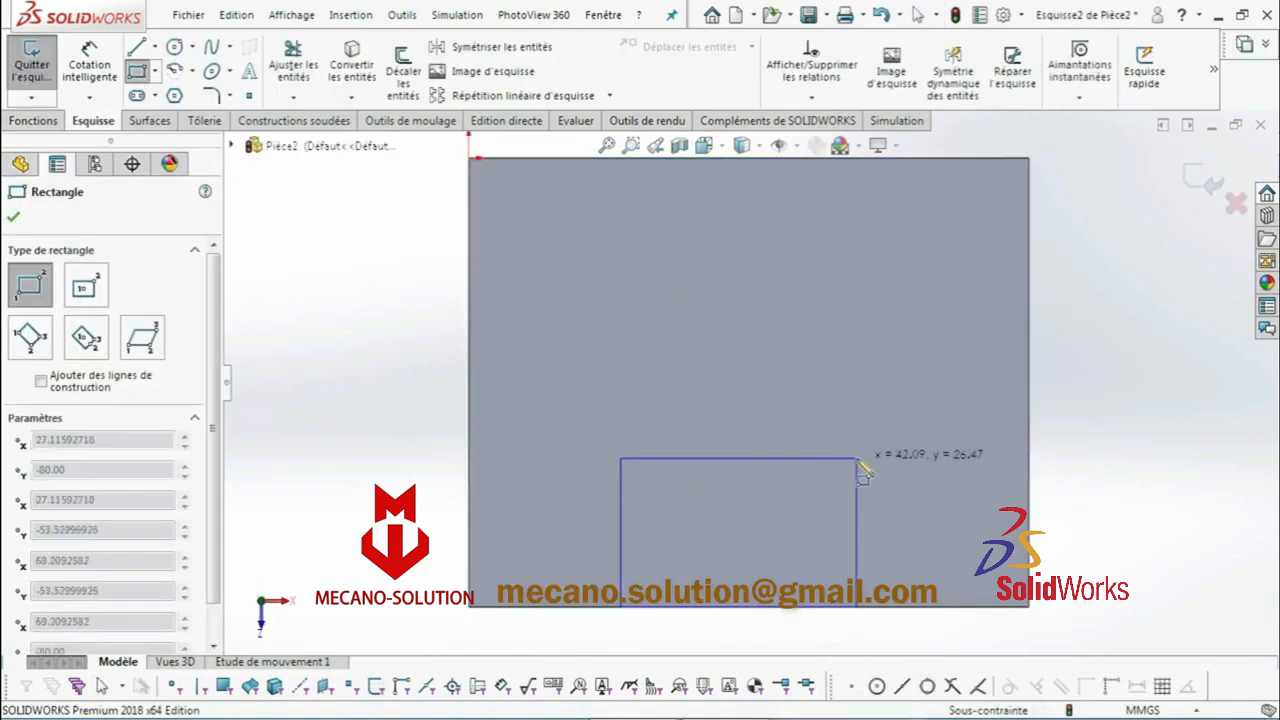
click(857, 460)
key(Escape)
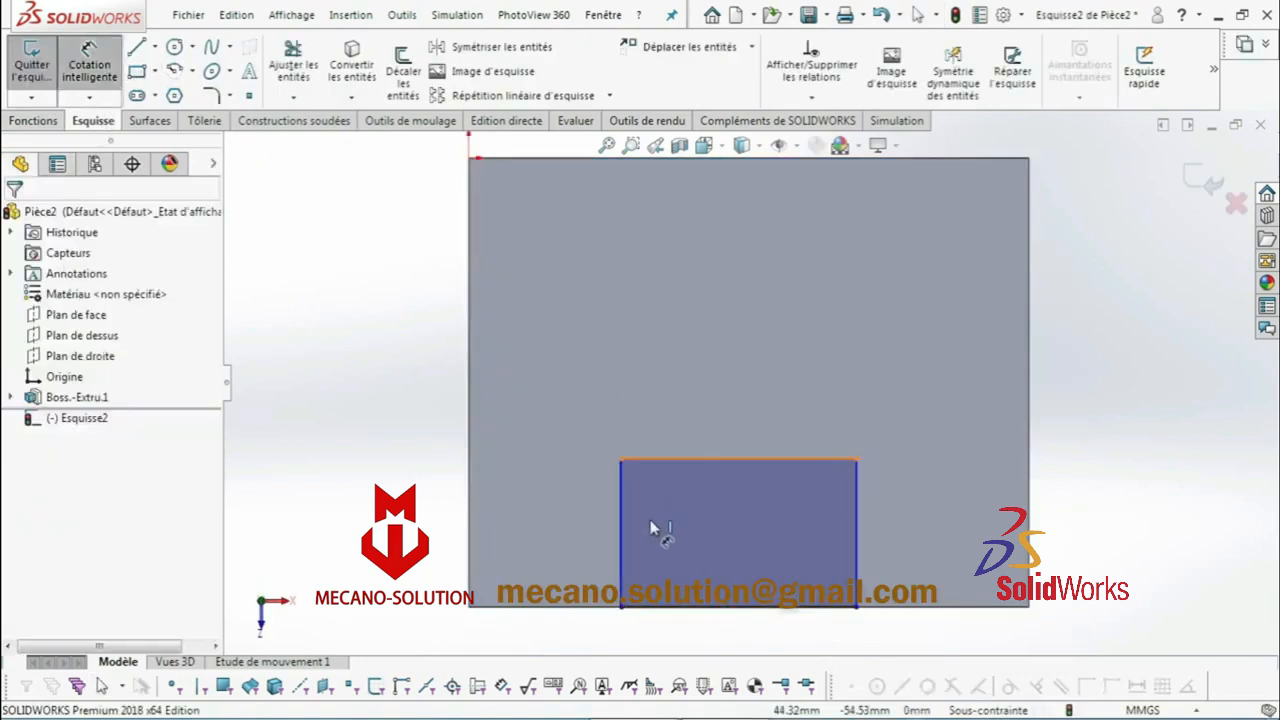
Dimension the rectangle's two front corners 20 mm from the adjacent corners of the block
click(621, 606)
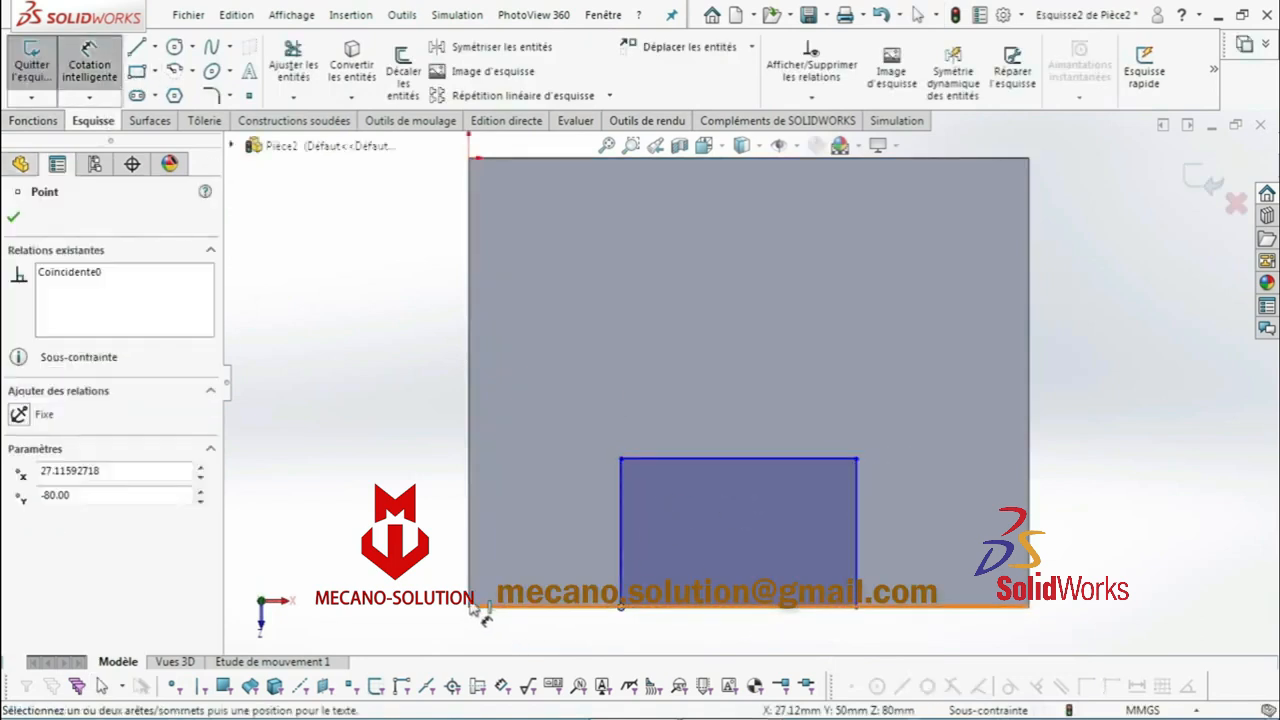
click(470, 607)
key(f)
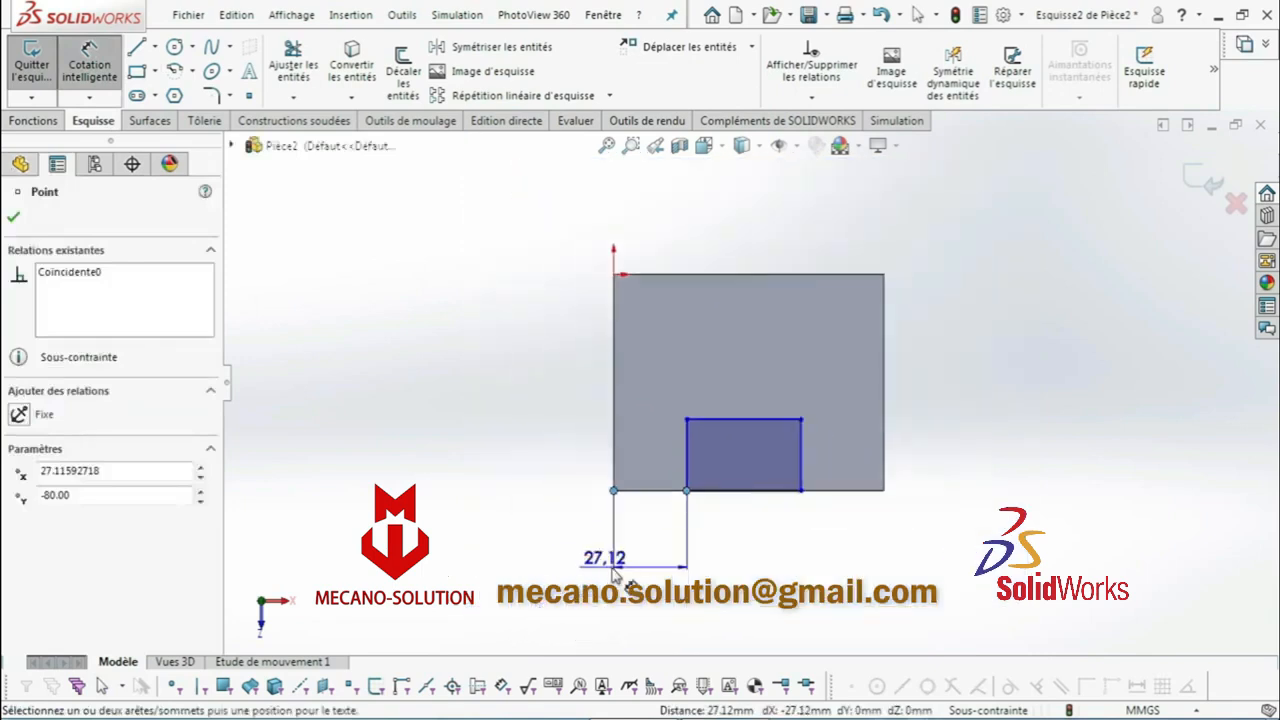
click(615, 575)
text(20)
key(Return)
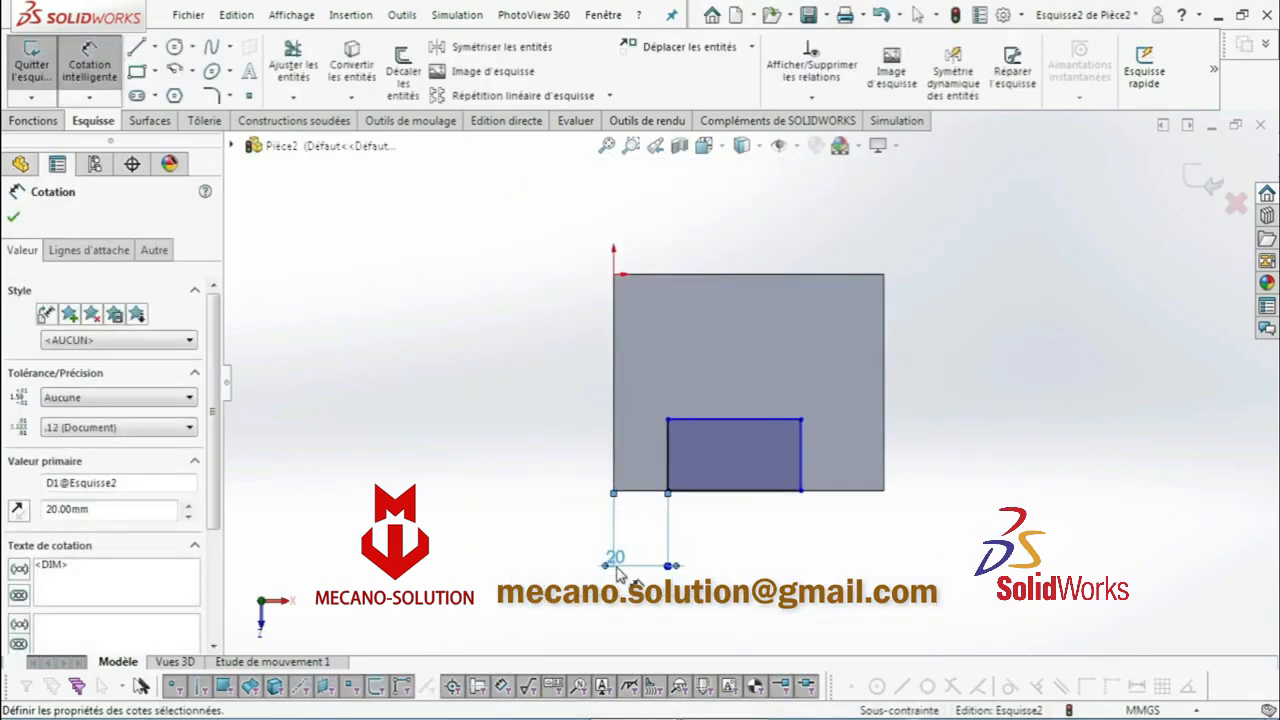
click(884, 491)
click(885, 492)
click(860, 570)
text(20)
key(Return)
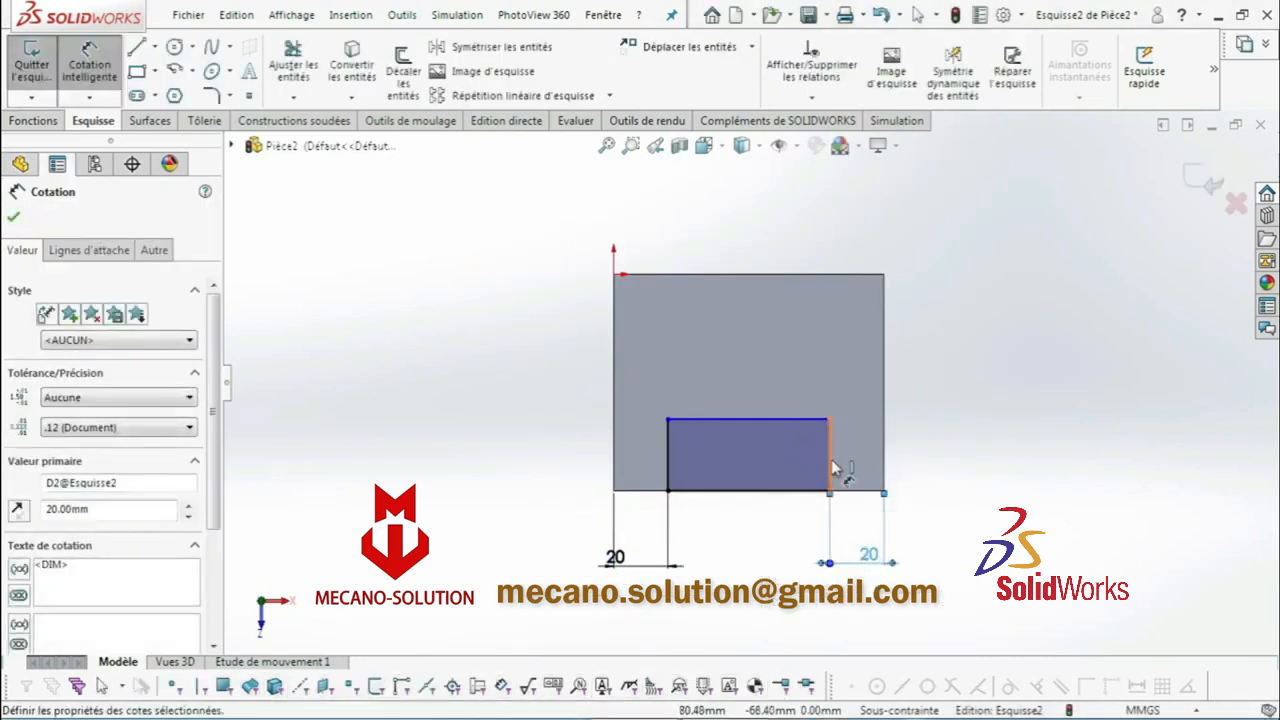
Set the depth of the notch rectangle to 30 mm from the block's front edge
click(831, 459)
click(945, 438)
text(3)
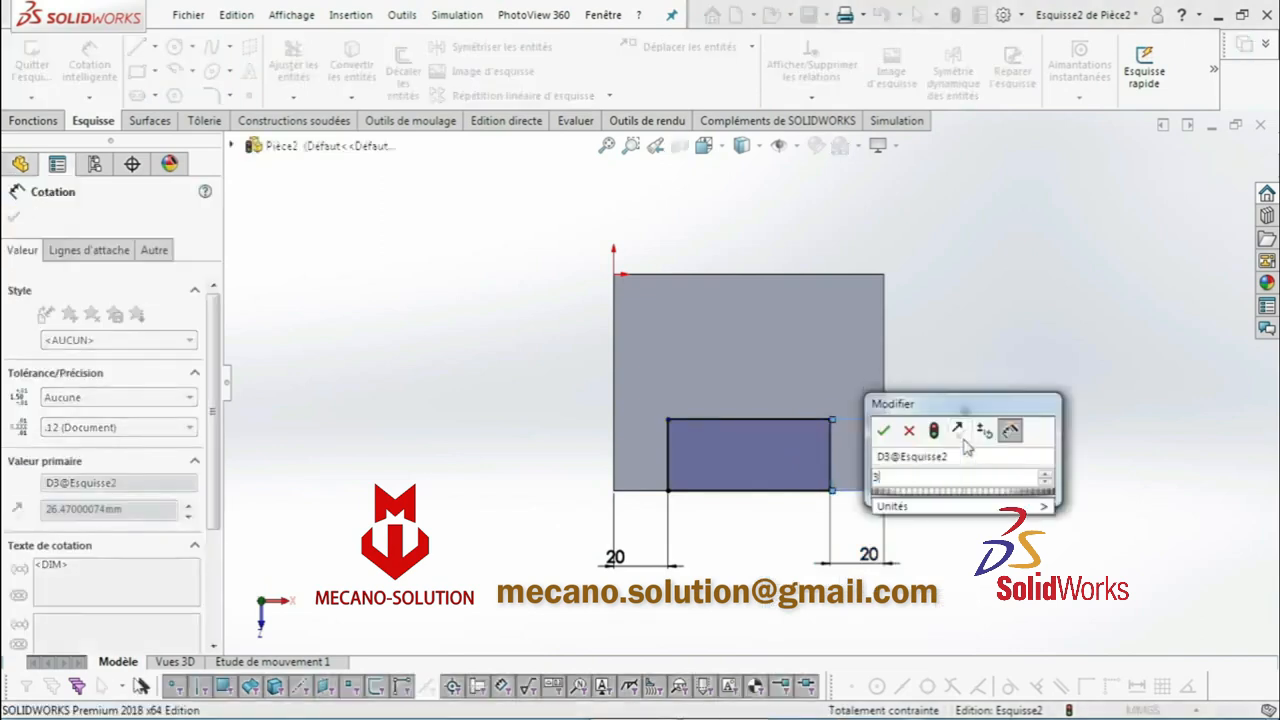
text(0)
key(Return)
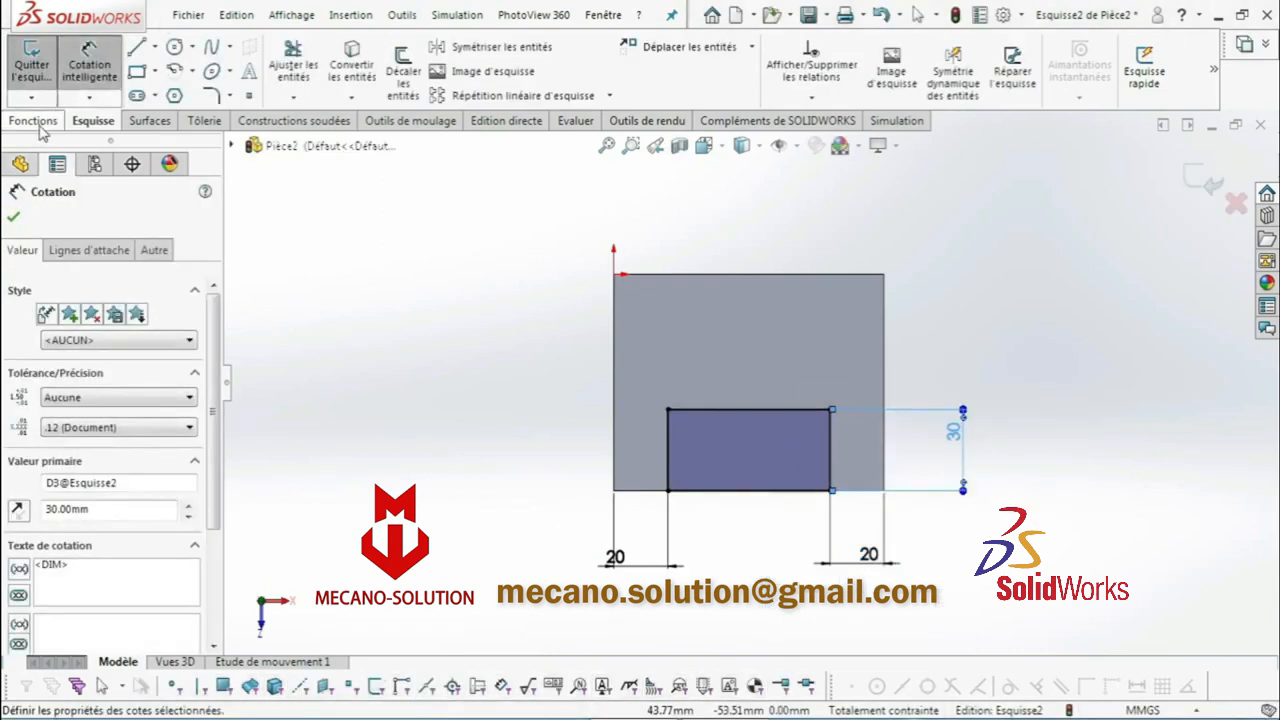
Extrude-cut the notch rectangle down through the block with a blind depth of 80 mm
click(38, 124)
scroll(828, 393, up, 4)
mouse_move(845, 288)
middle_down()
mouse_move(838, 263)
mouse_move(836, 300)
middle_up()
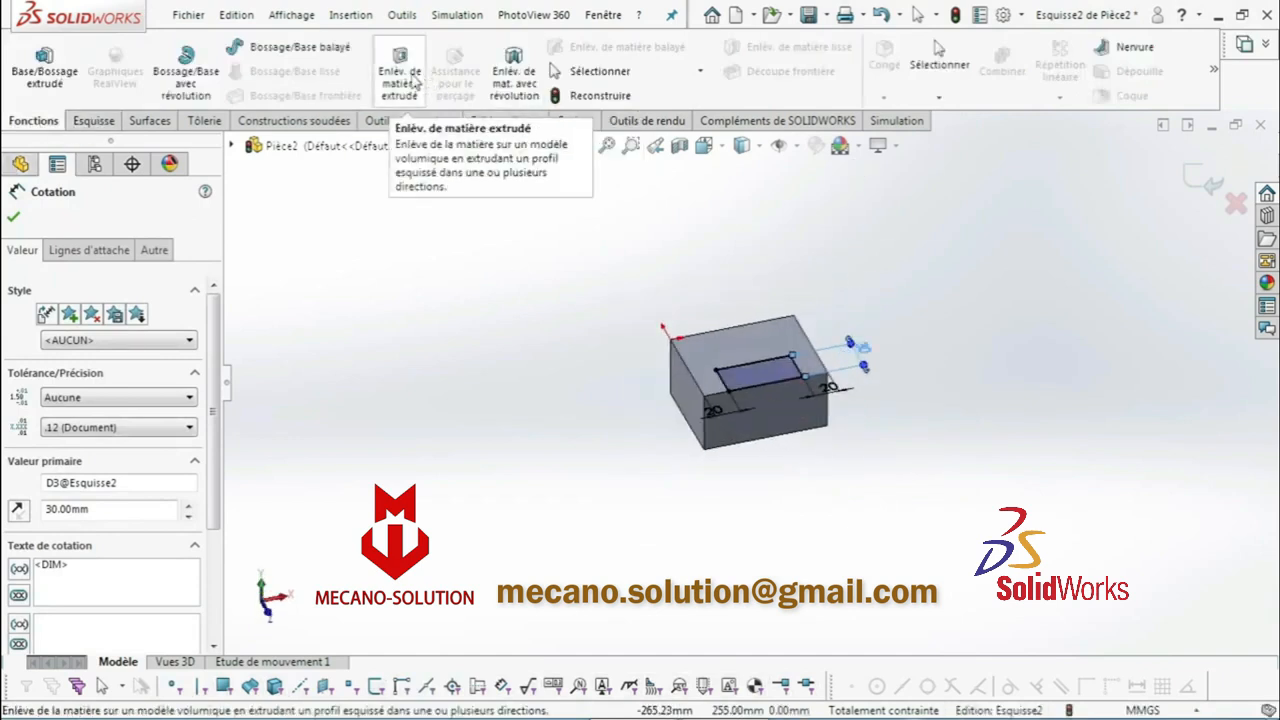
click(415, 82)
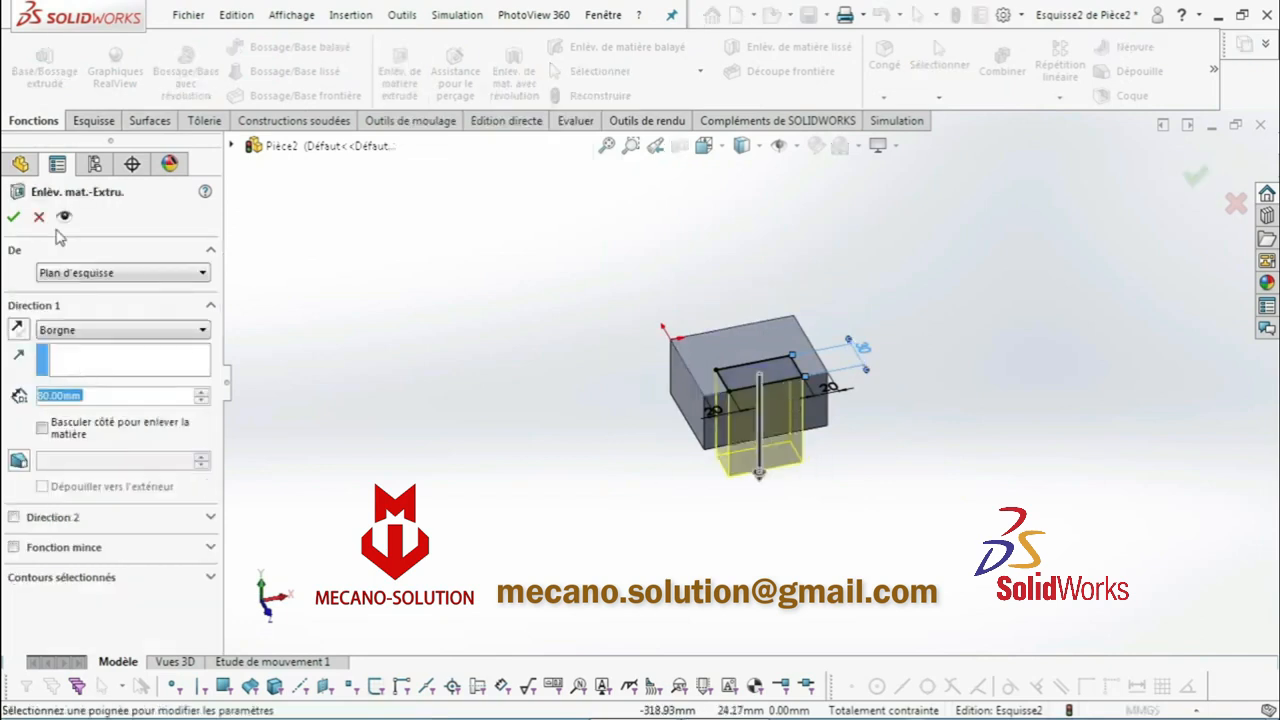
click(14, 219)
scroll(883, 428, down, 2)
click(858, 433)
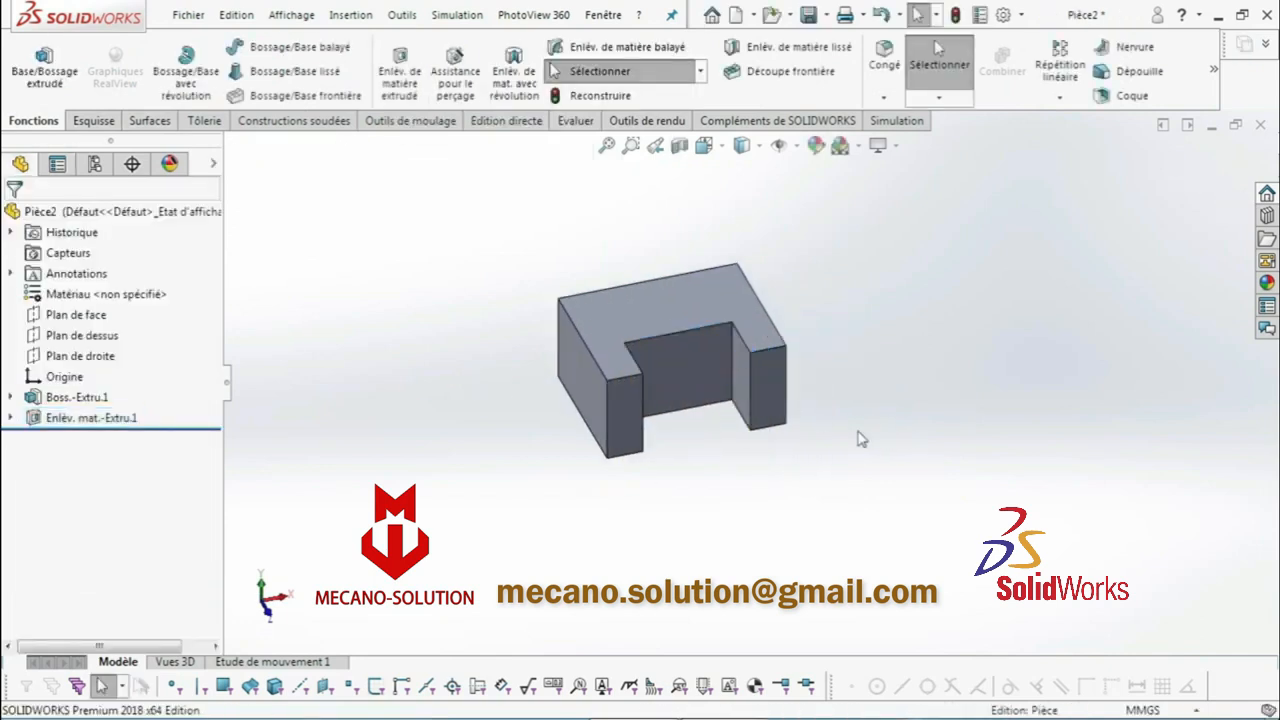
Sketch a circle about 15 mm in diameter near the centre of the notch's back face
right_click(693, 370)
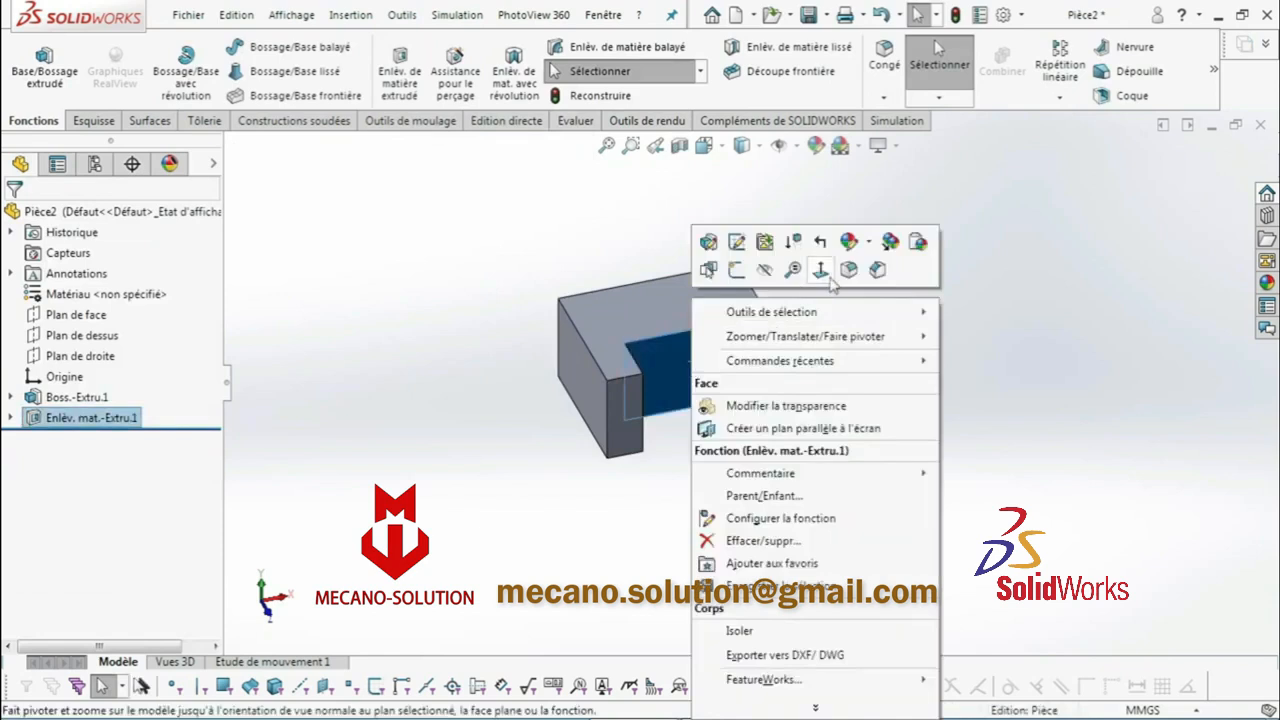
click(833, 286)
click(93, 121)
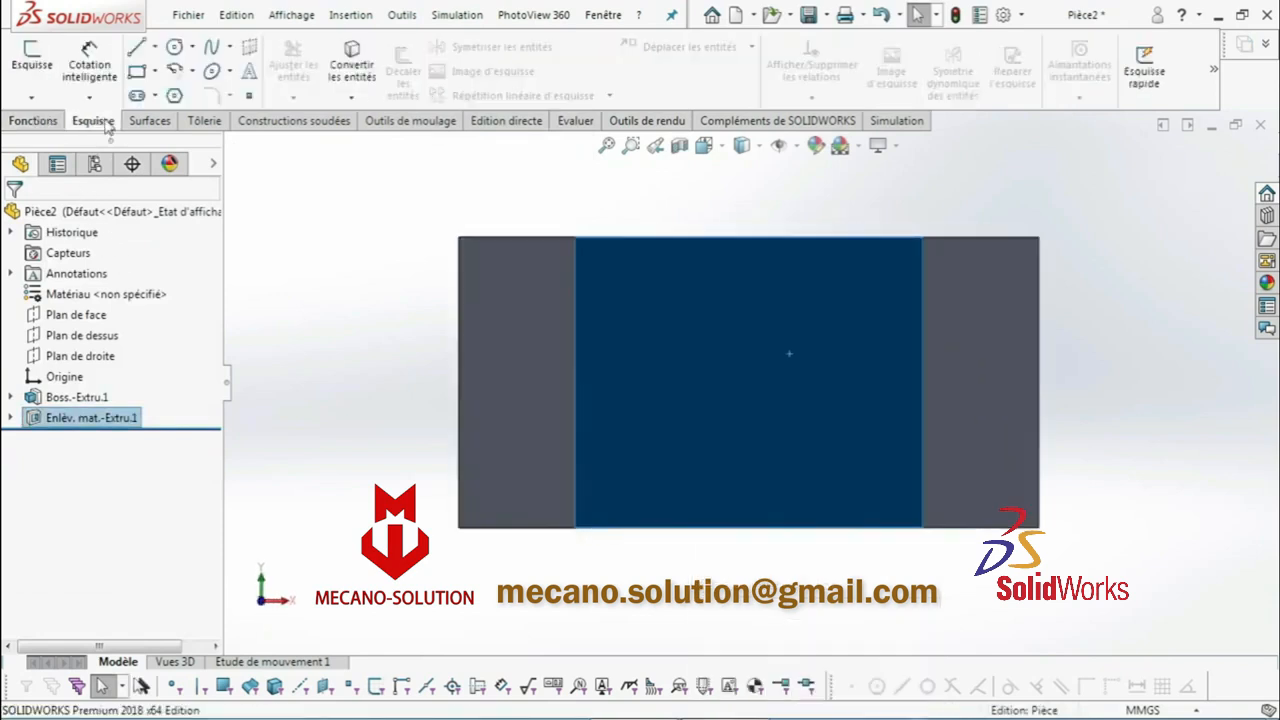
click(175, 47)
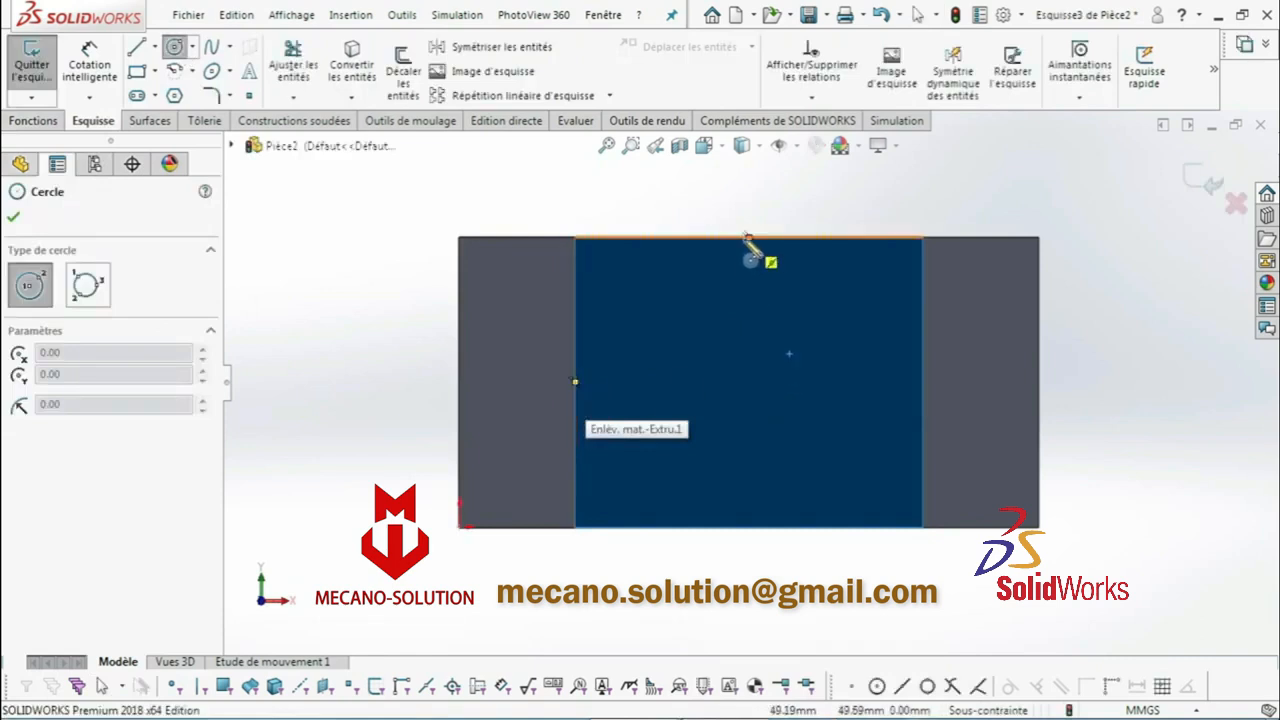
click(756, 383)
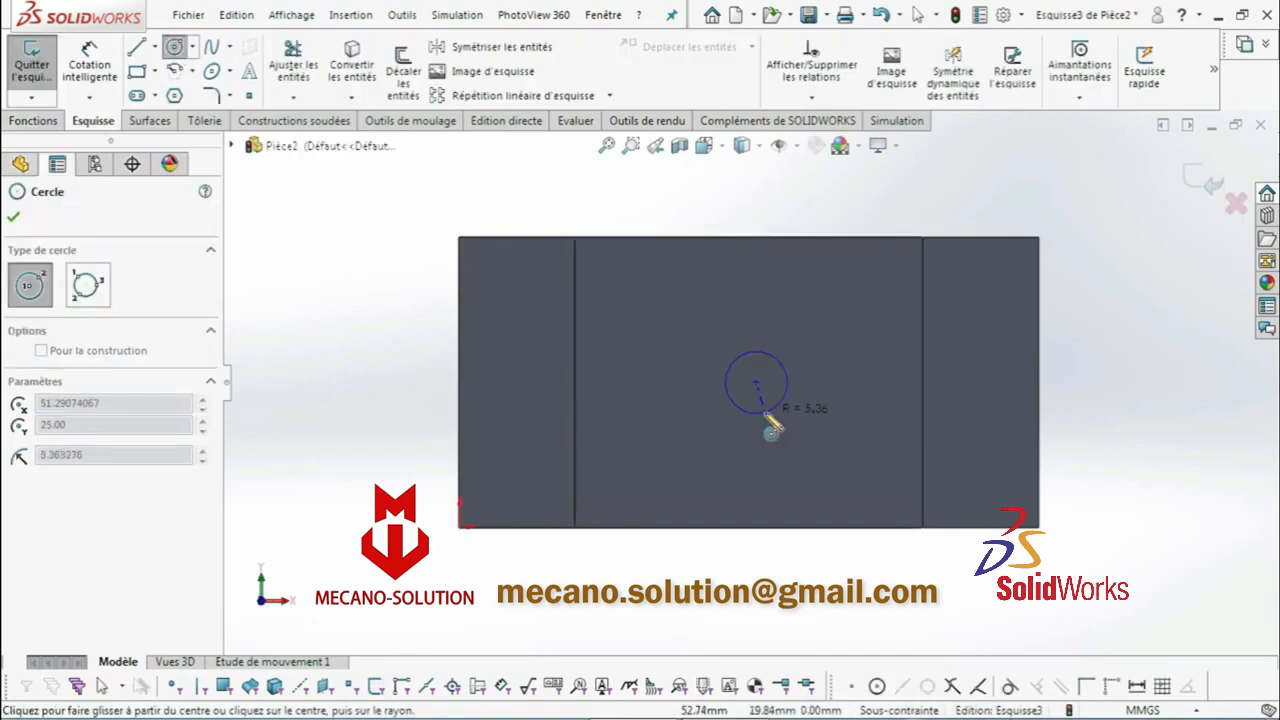
click(771, 426)
Set the circle's diameter to 16 mm
click(112, 72)
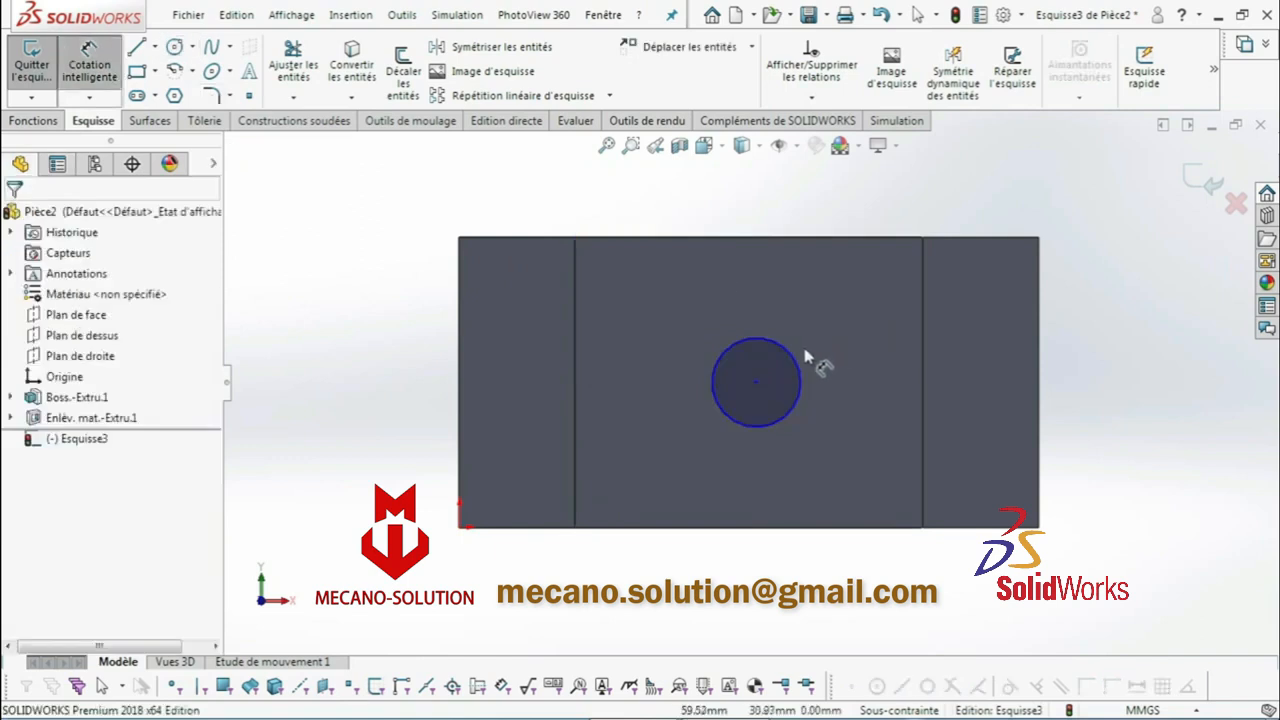
click(795, 362)
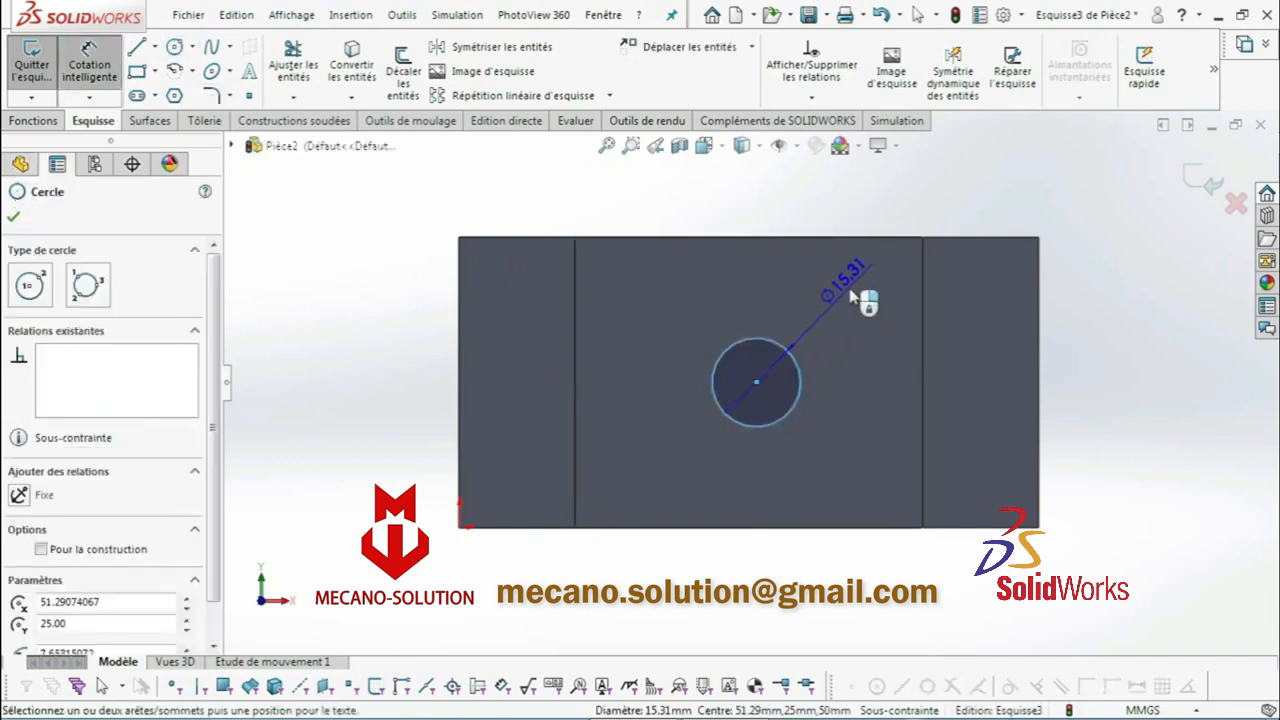
click(863, 297)
text(16)
key(Return)
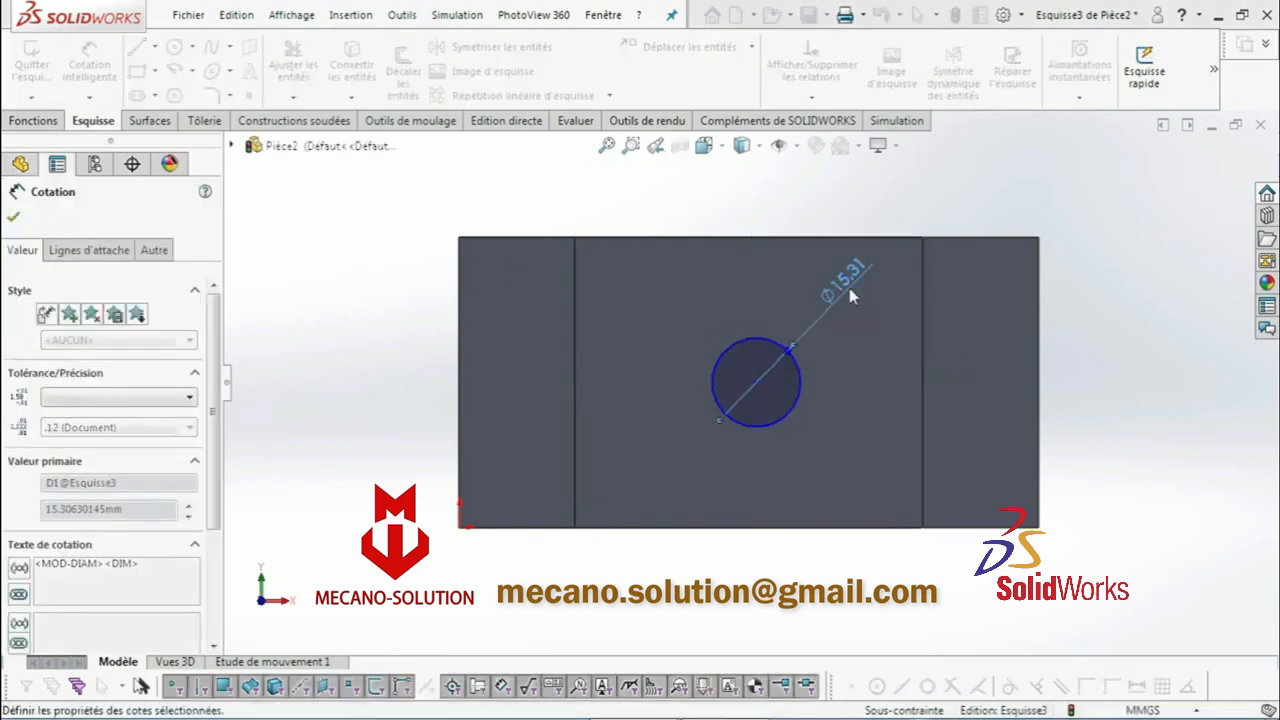
Extrude-cut the circle through the block's rear wall with a blind depth of 80 mm
click(22, 127)
scroll(895, 388, up, 4)
middle_drag(834, 389, 938, 504)
click(402, 75)
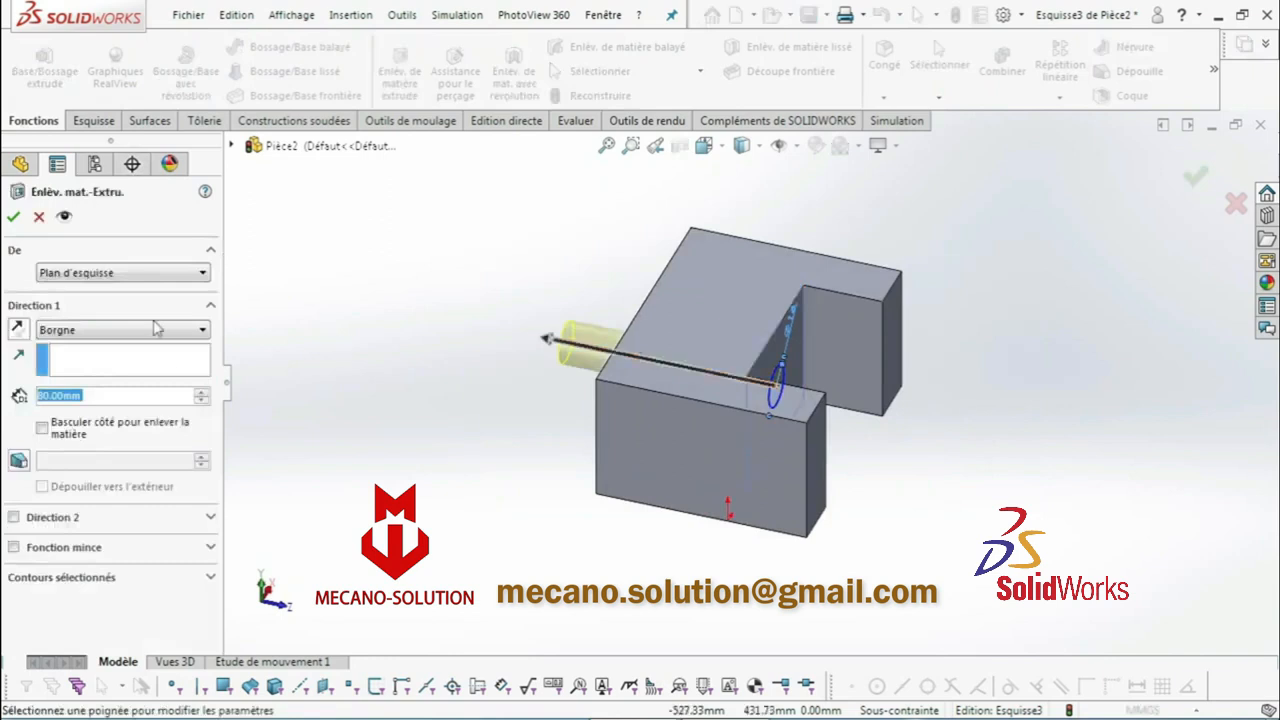
click(14, 217)
scroll(857, 457, up, 3)
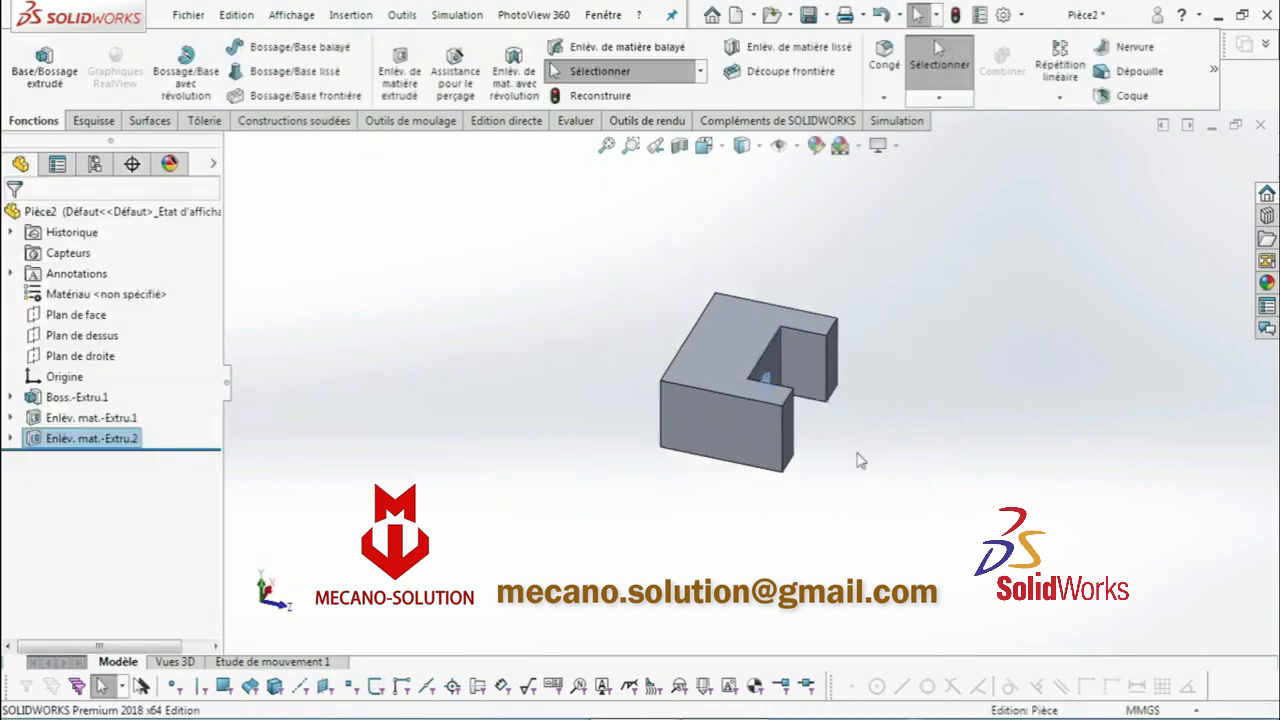
Apply a yellow colour from the standard palette to the whole part
key(ctrl+1)
middle_drag(765, 455, 926, 325)
click(816, 145)
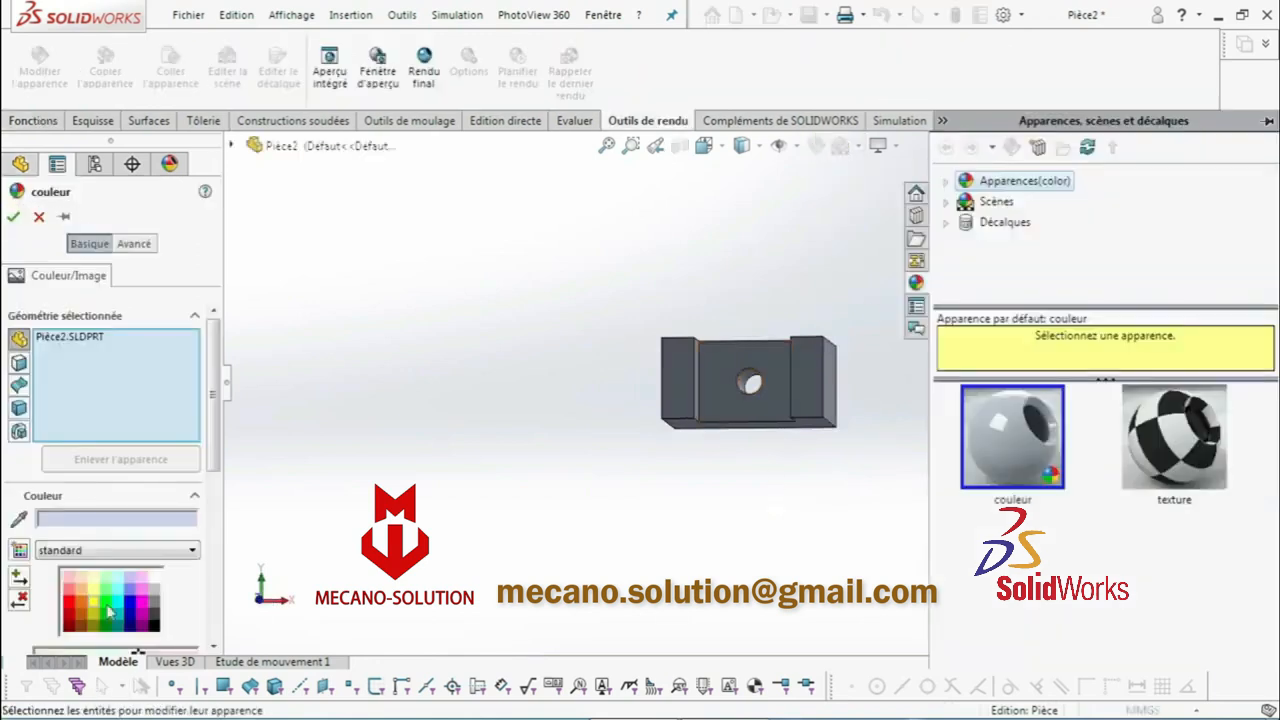
click(93, 602)
click(12, 217)
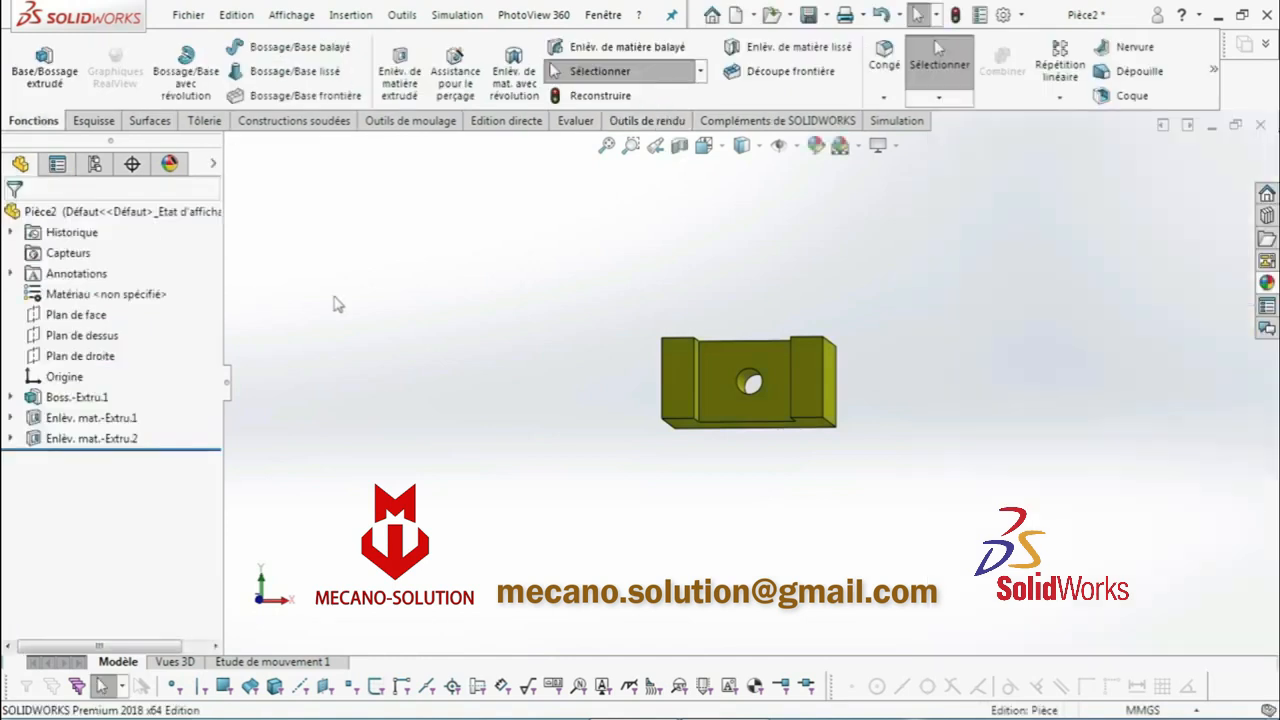
Apply the Usine scene and rotate the part to show the notch and hole from above the front
click(853, 146)
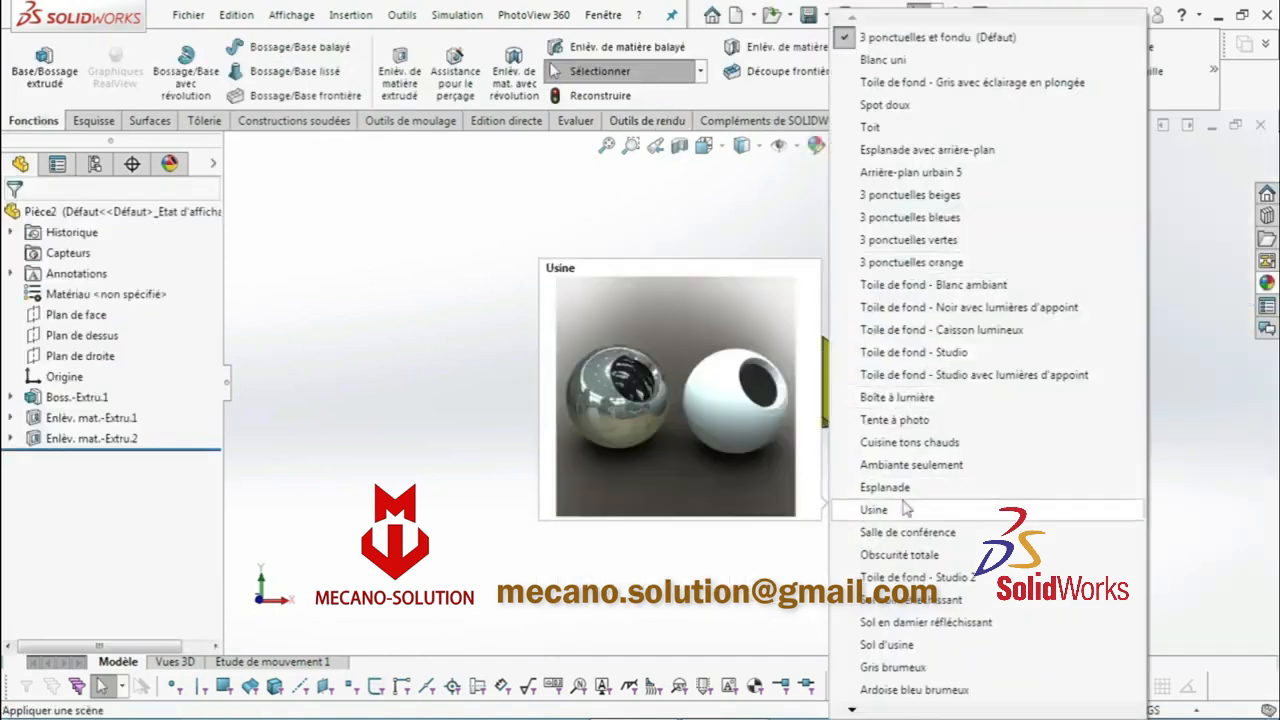
click(906, 510)
middle_drag(846, 437, 862, 104)
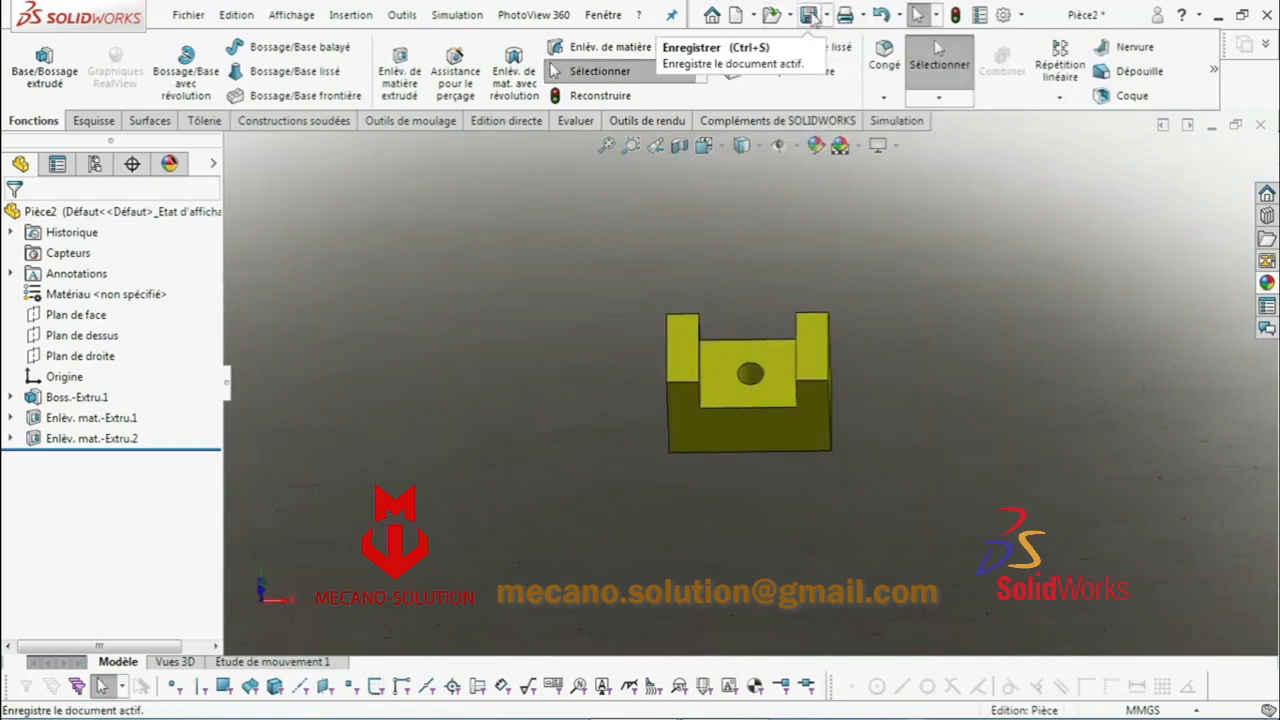
Save the part as Dessin de Fabrication de Pièce.SLDPRT in the Pièce Mécanique folder, replacing the existing file
click(815, 17)
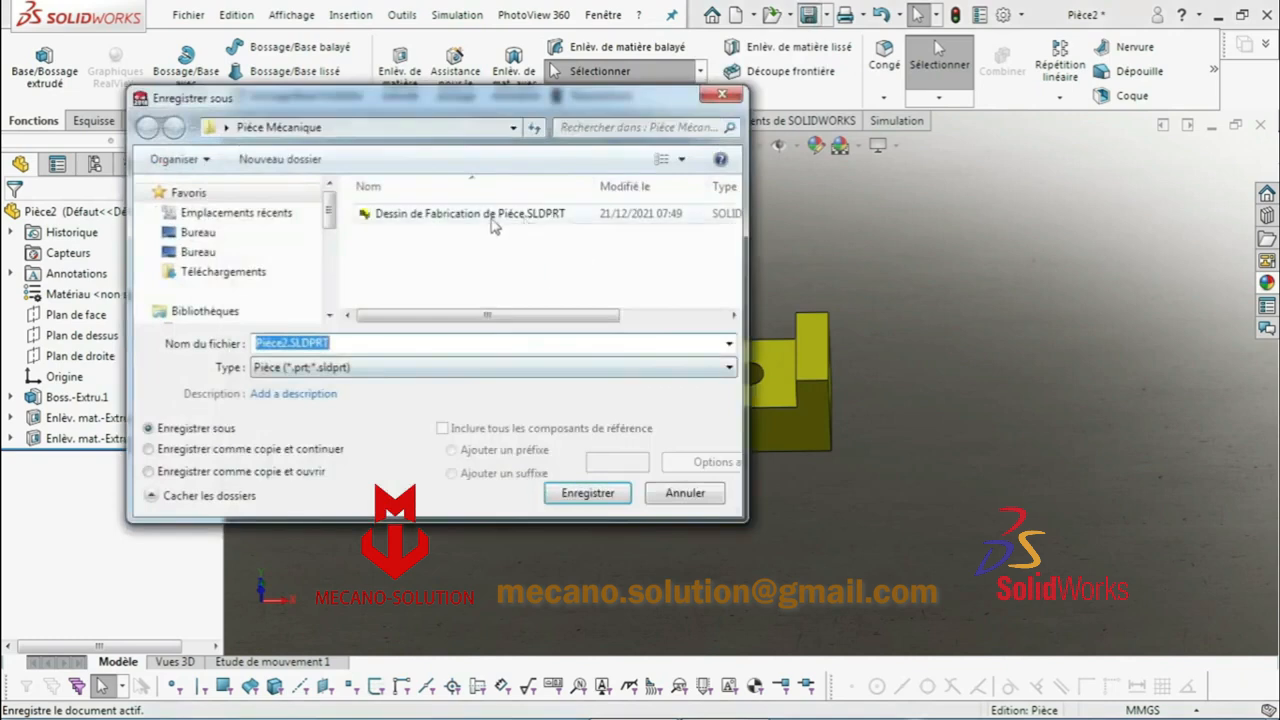
click(575, 214)
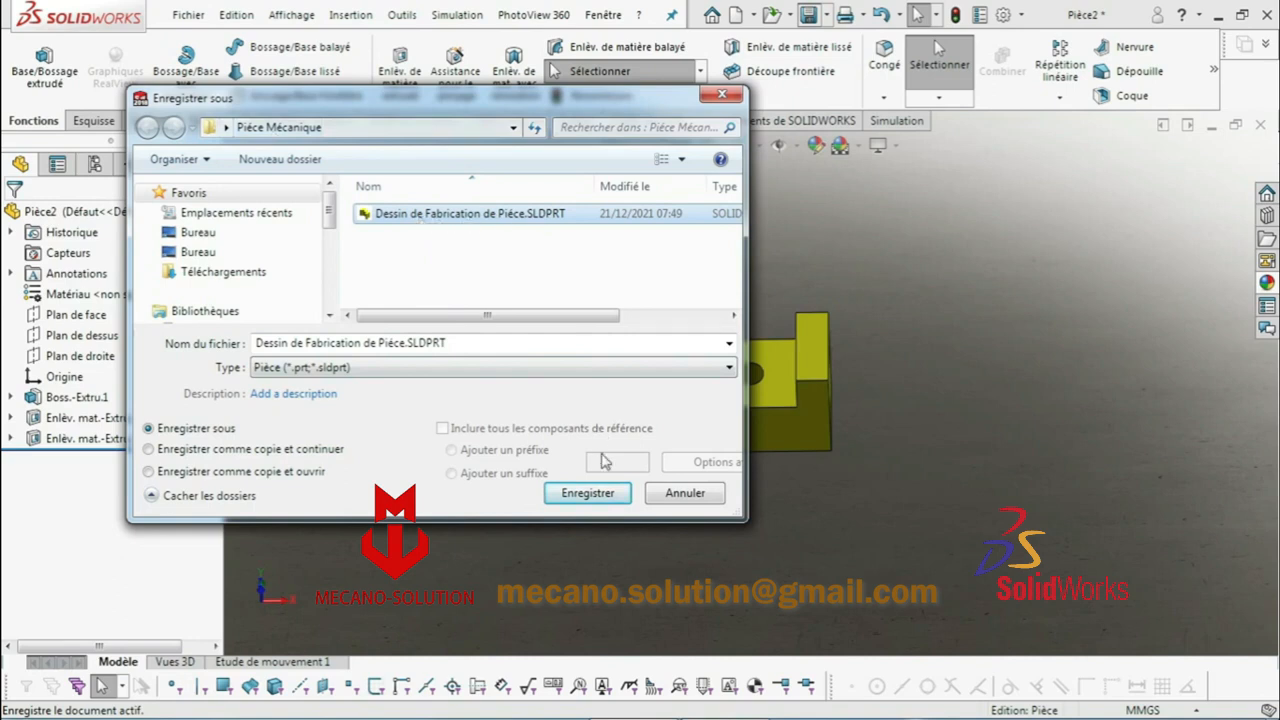
click(600, 497)
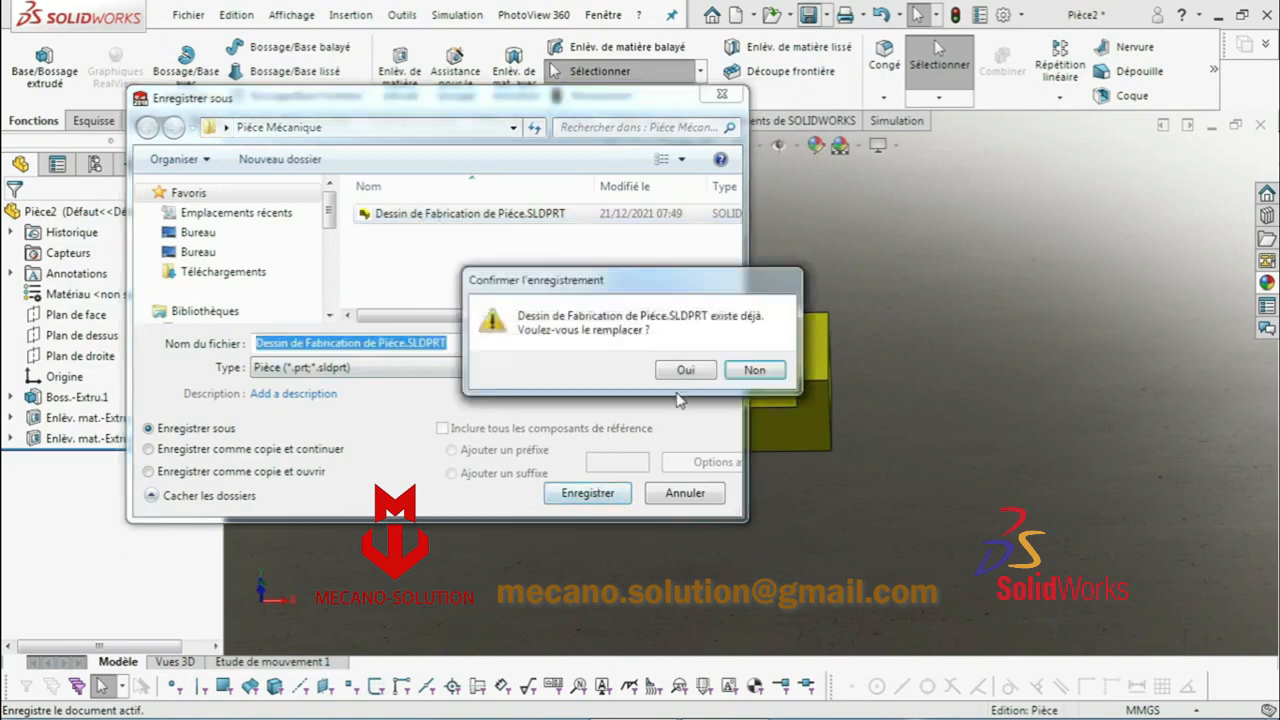
click(679, 372)
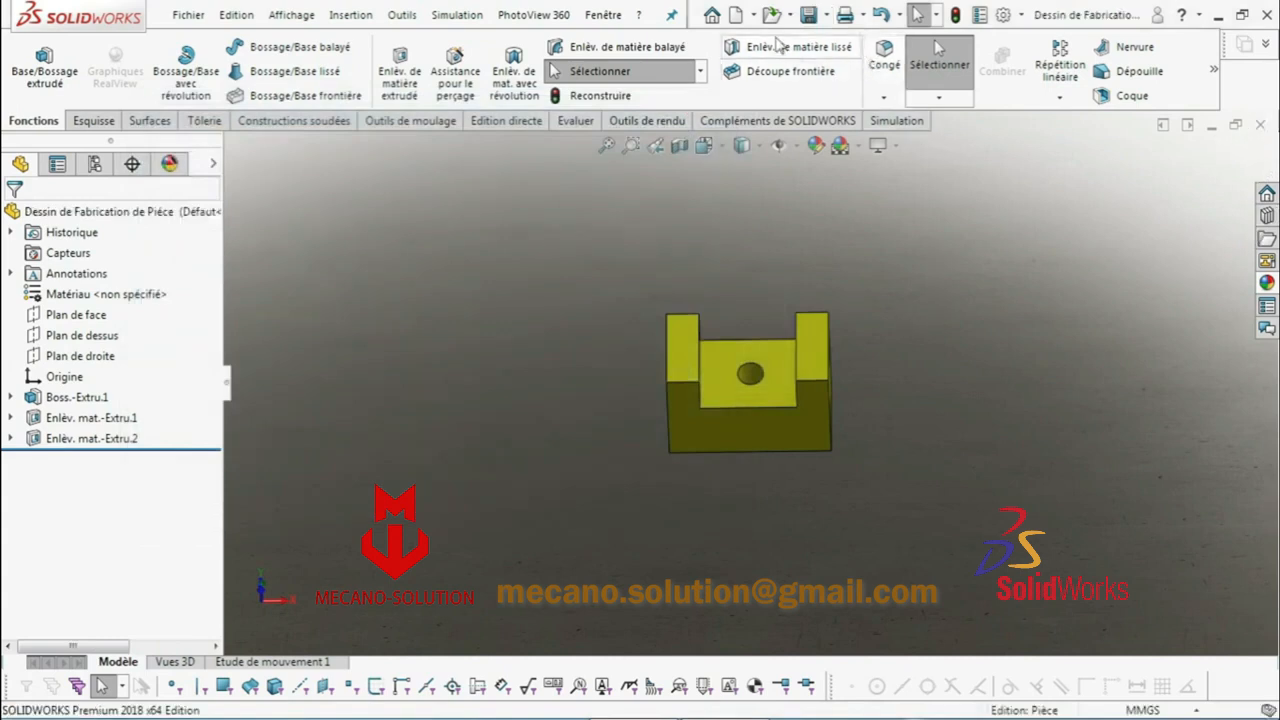
click(754, 15)
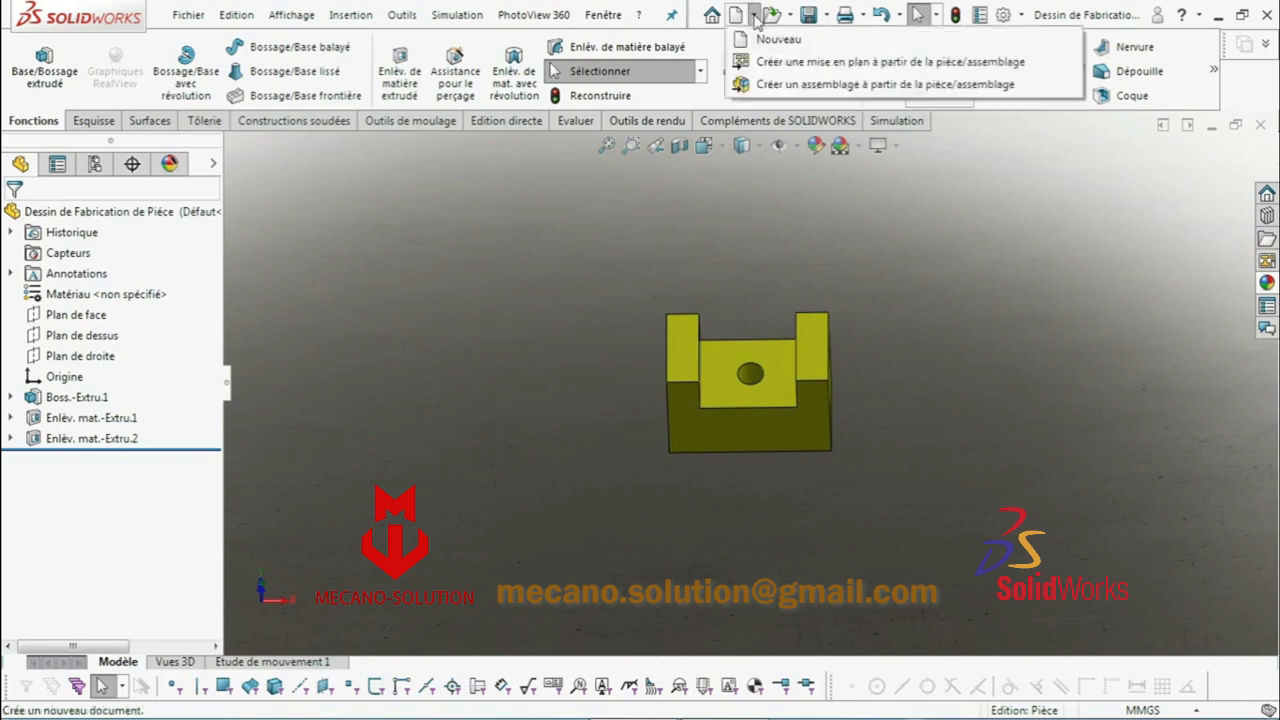
click(785, 66)
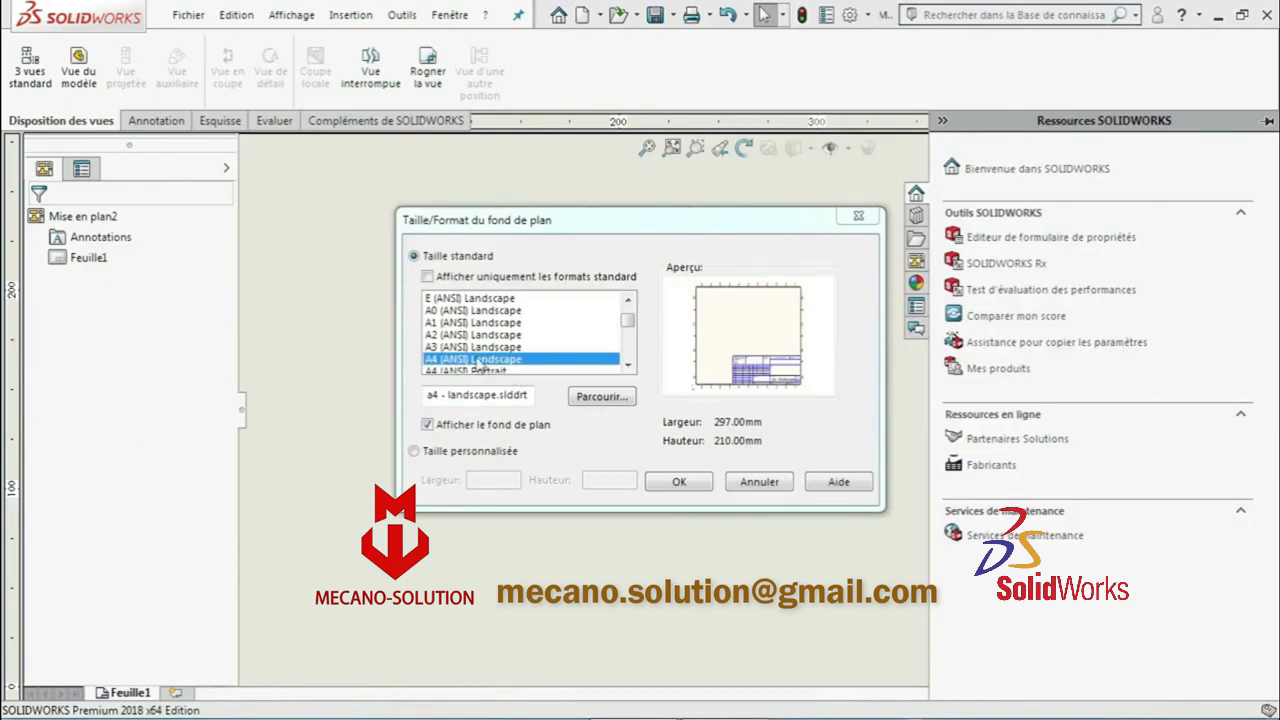
click(678, 484)
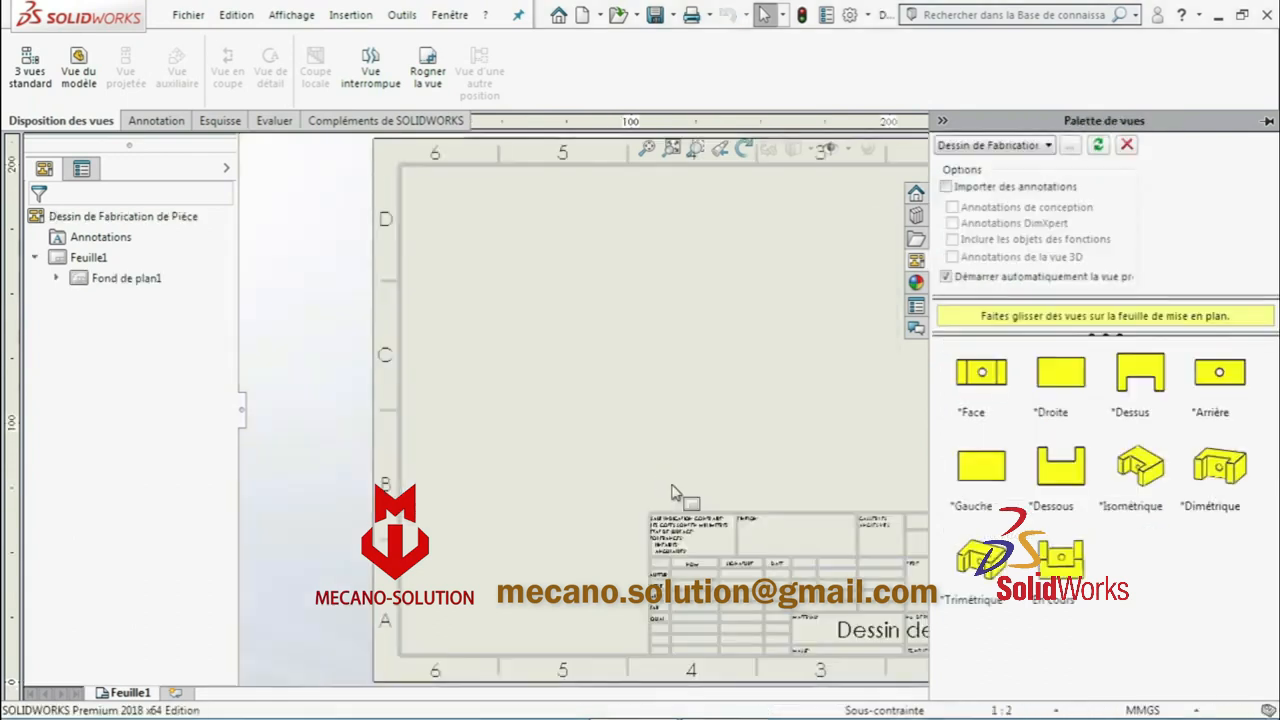
click(329, 378)
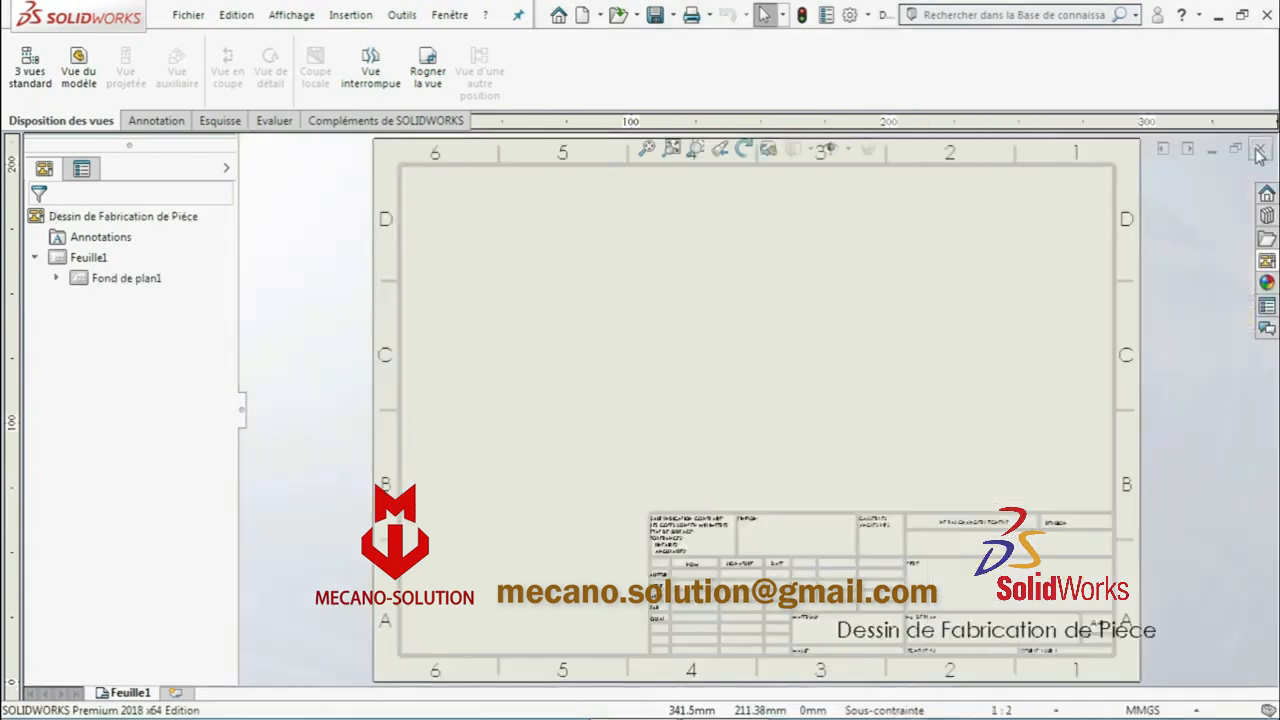
click(1258, 151)
click(565, 388)
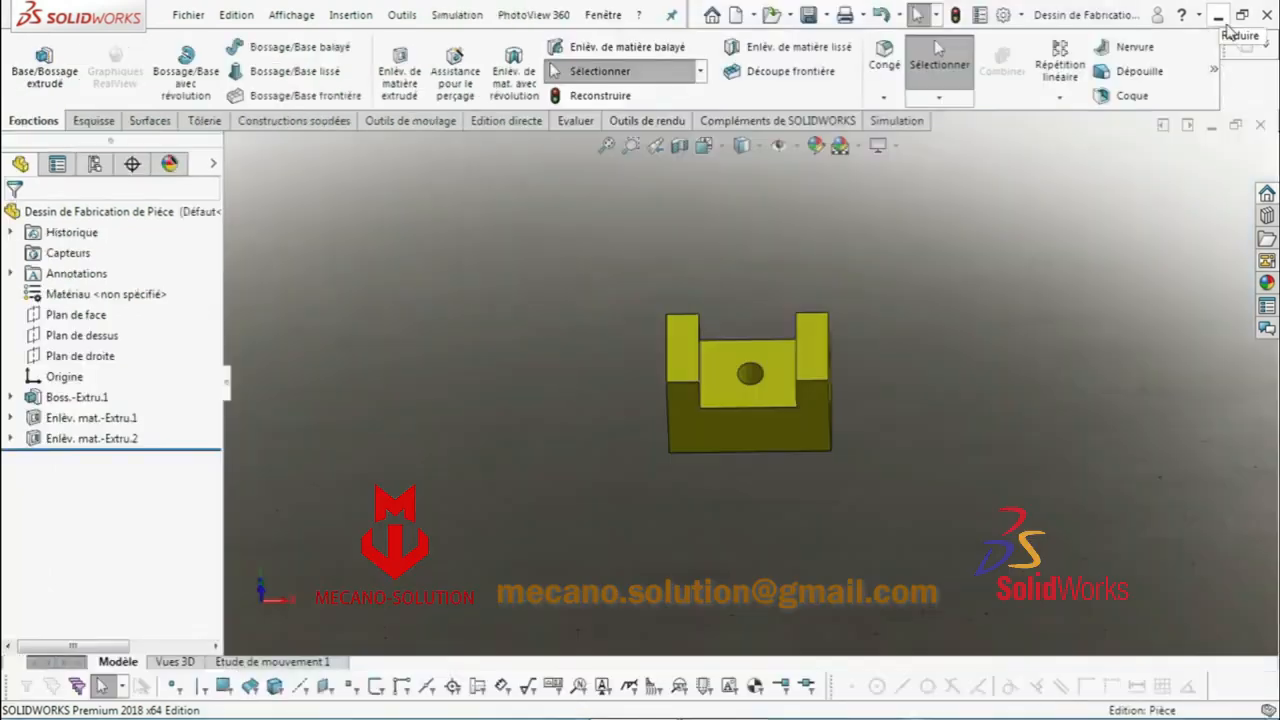
Open the Cartouche drawing file from the desktop and dismiss the request to locate a missing assembly
click(1220, 18)
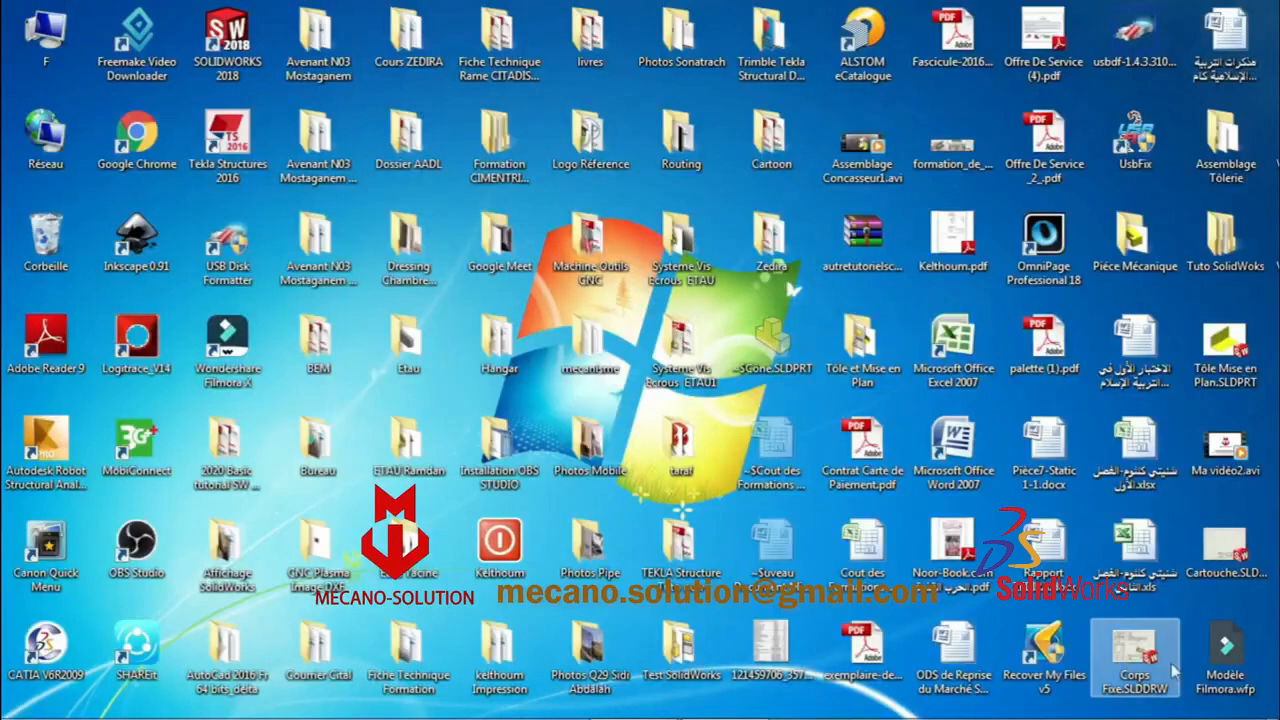
double_click(1207, 562)
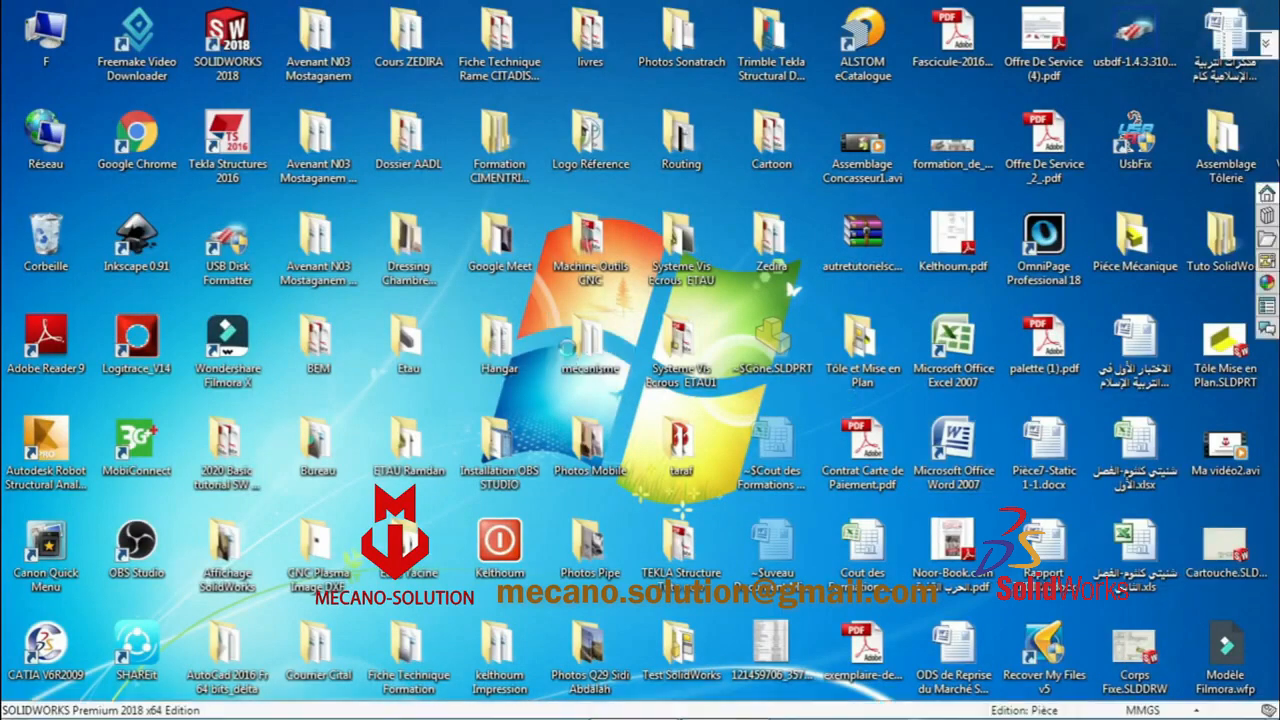
key(ctrl+o)
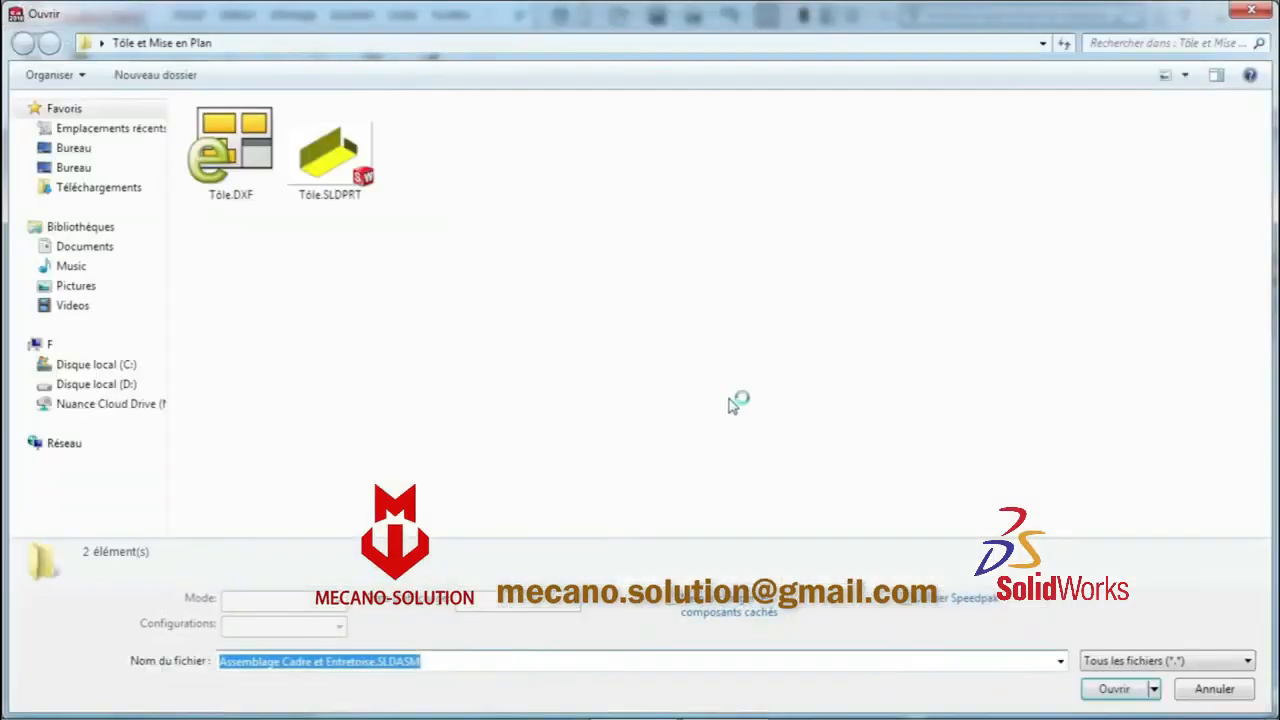
click(1247, 9)
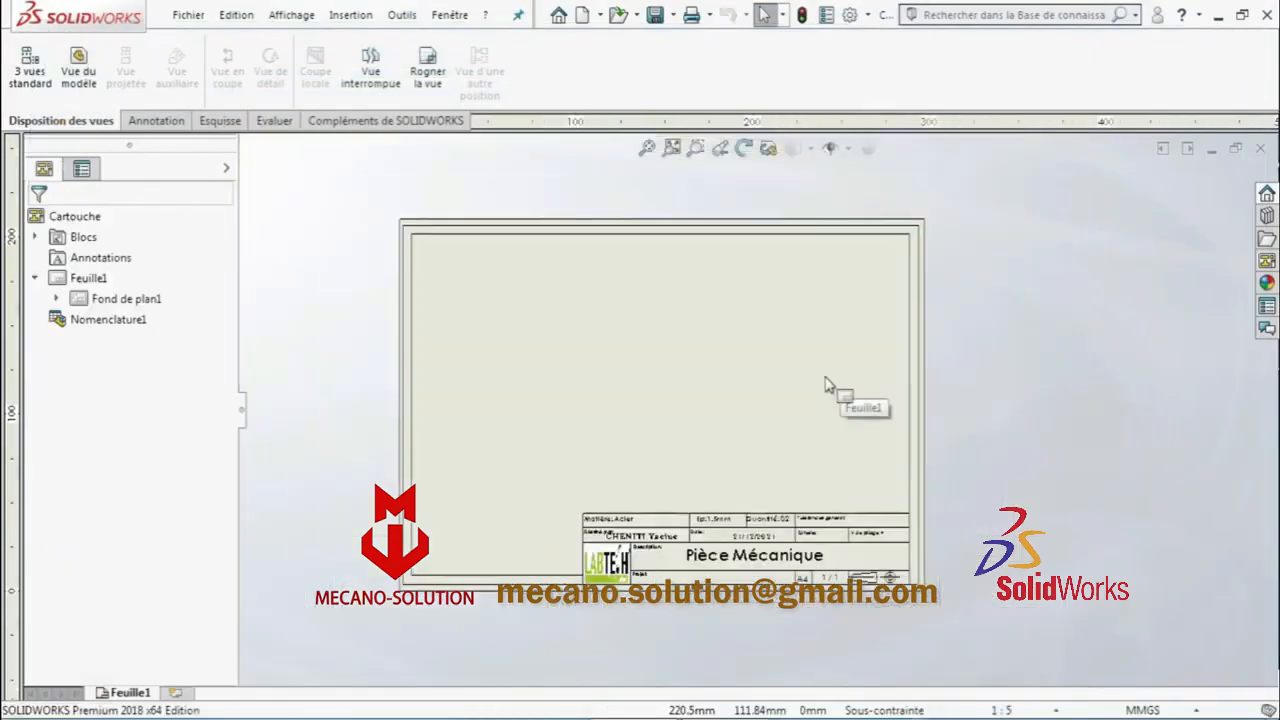
Load Dessin de Fabrication de Pièce.SLDPRT as the source model for the drawing's view palette
click(1267, 260)
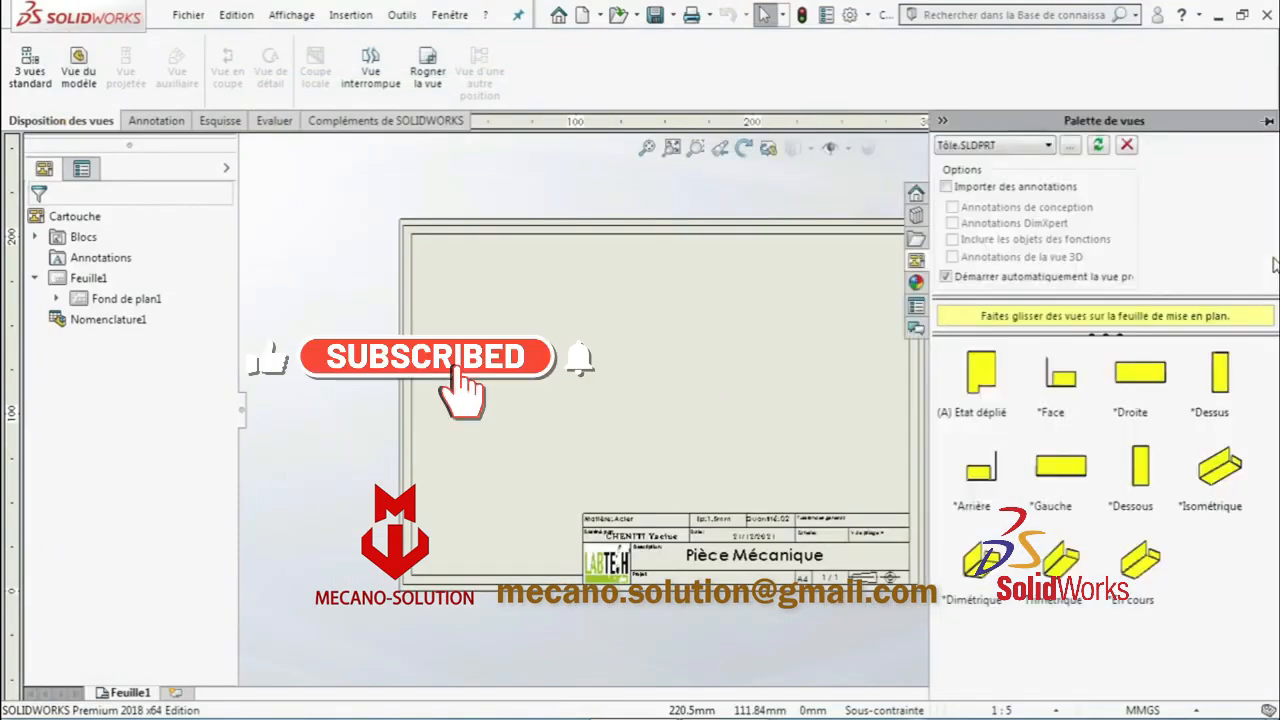
click(1071, 145)
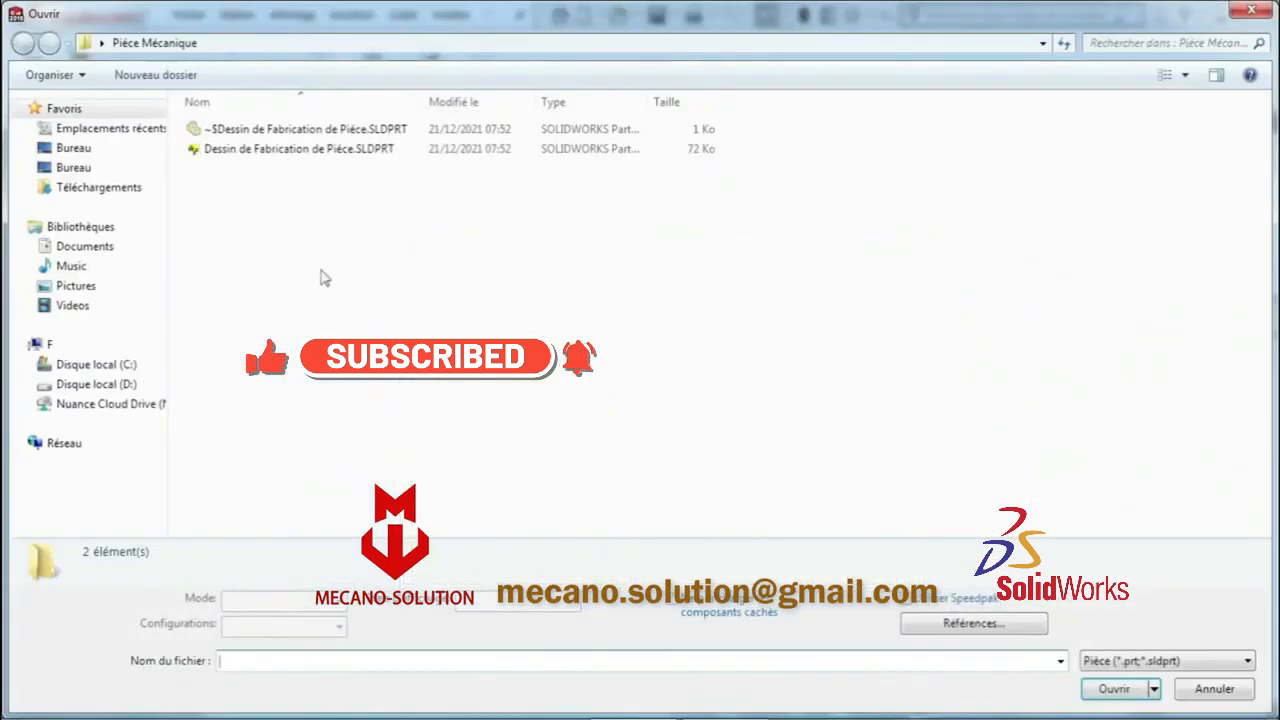
double_click(329, 163)
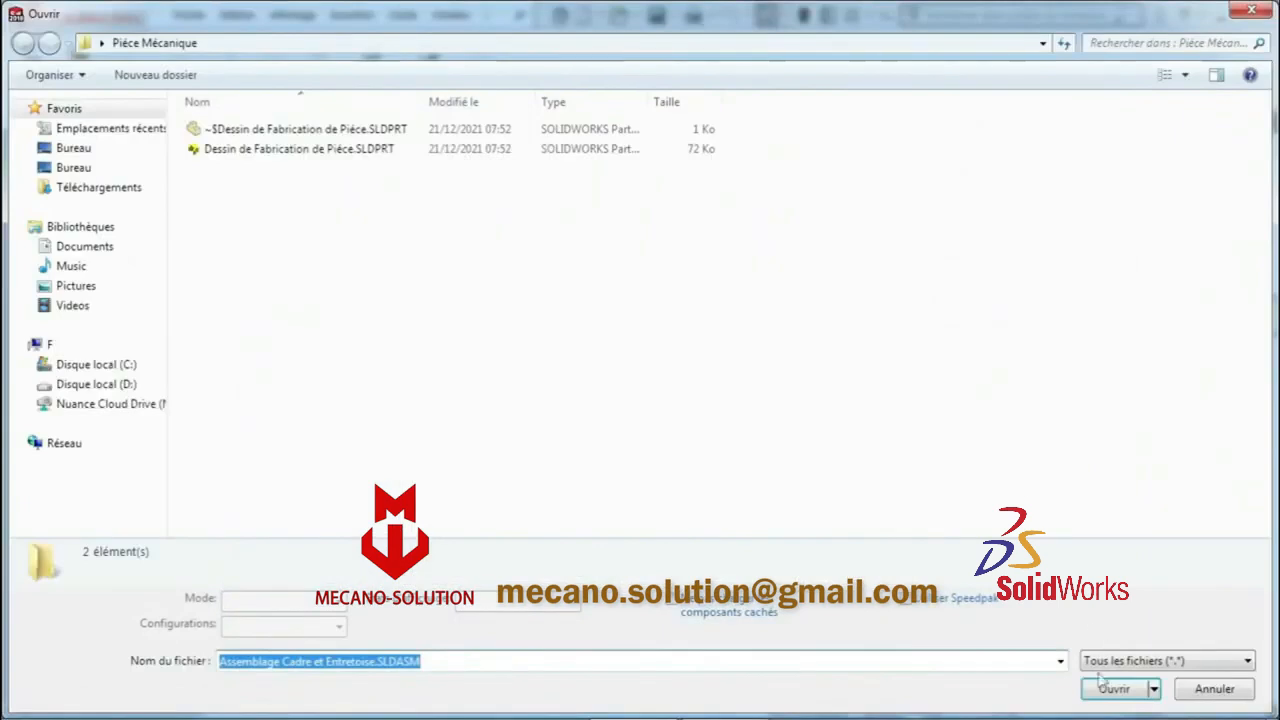
click(1105, 690)
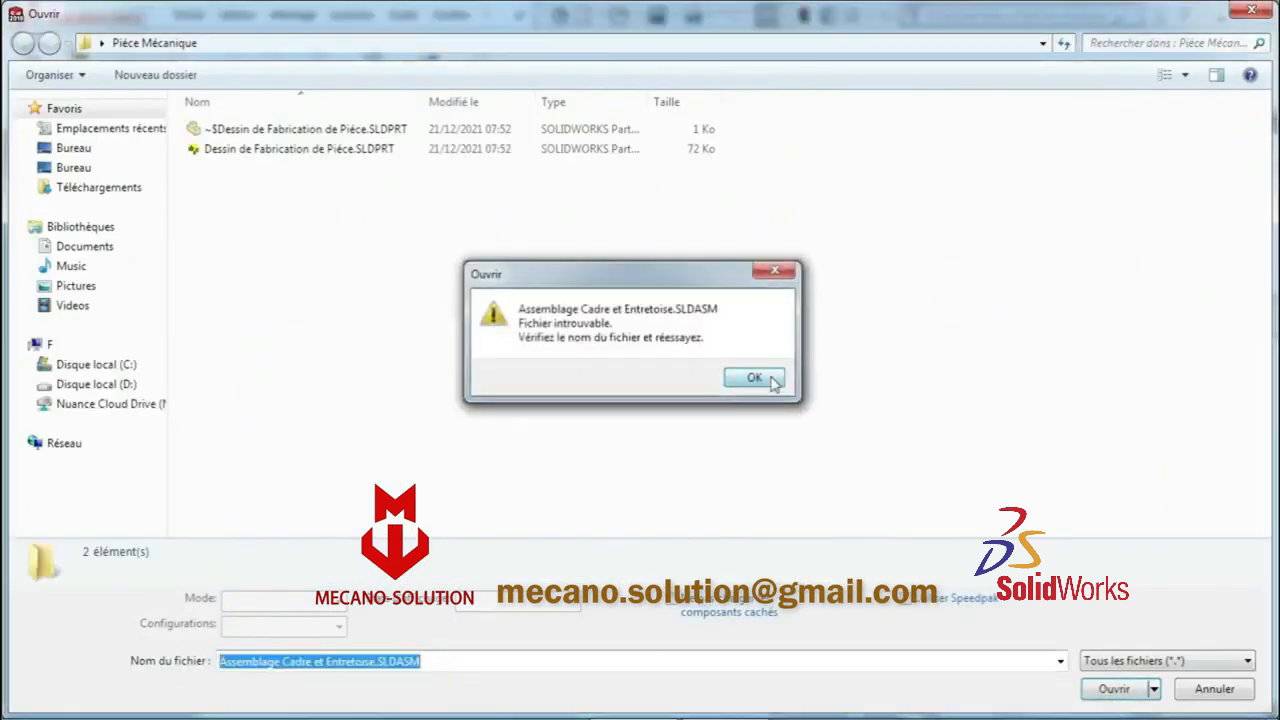
click(762, 379)
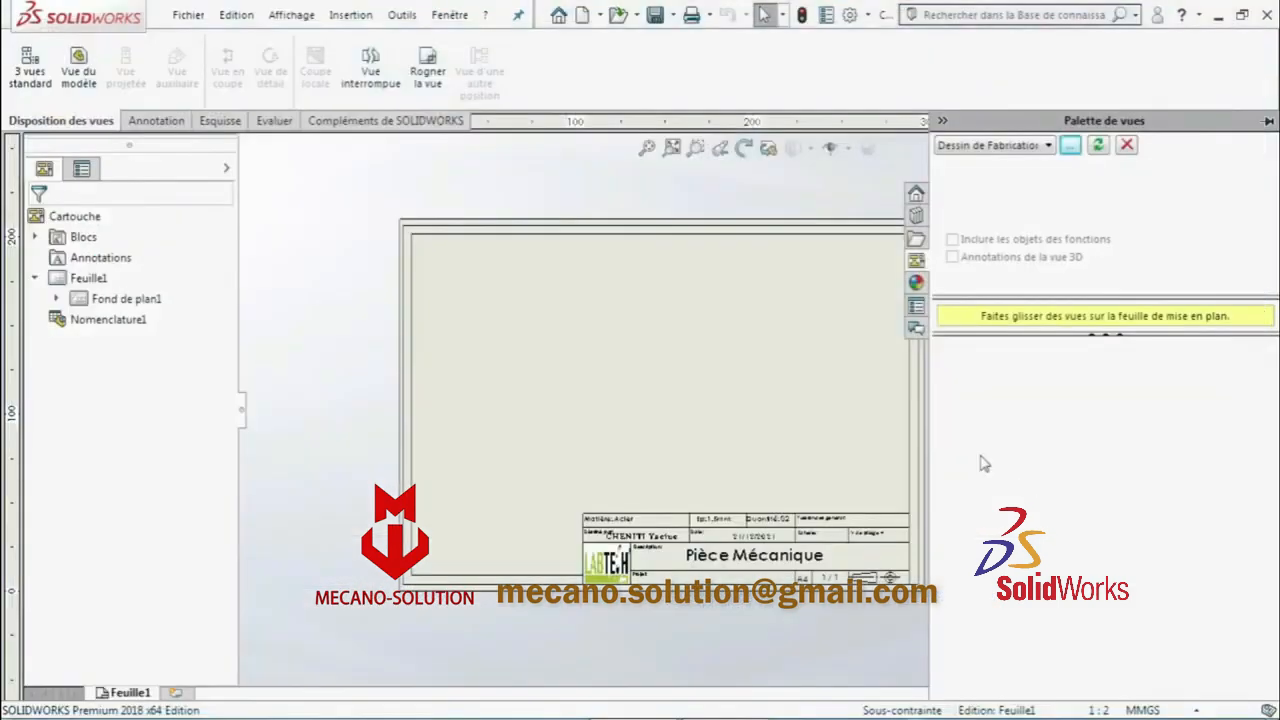
Place the Face view in the sheet's upper left, with one projected view to its right and another below it
mouse_move(975, 370)
mouse_down()
mouse_move(763, 360)
mouse_move(525, 318)
mouse_up()
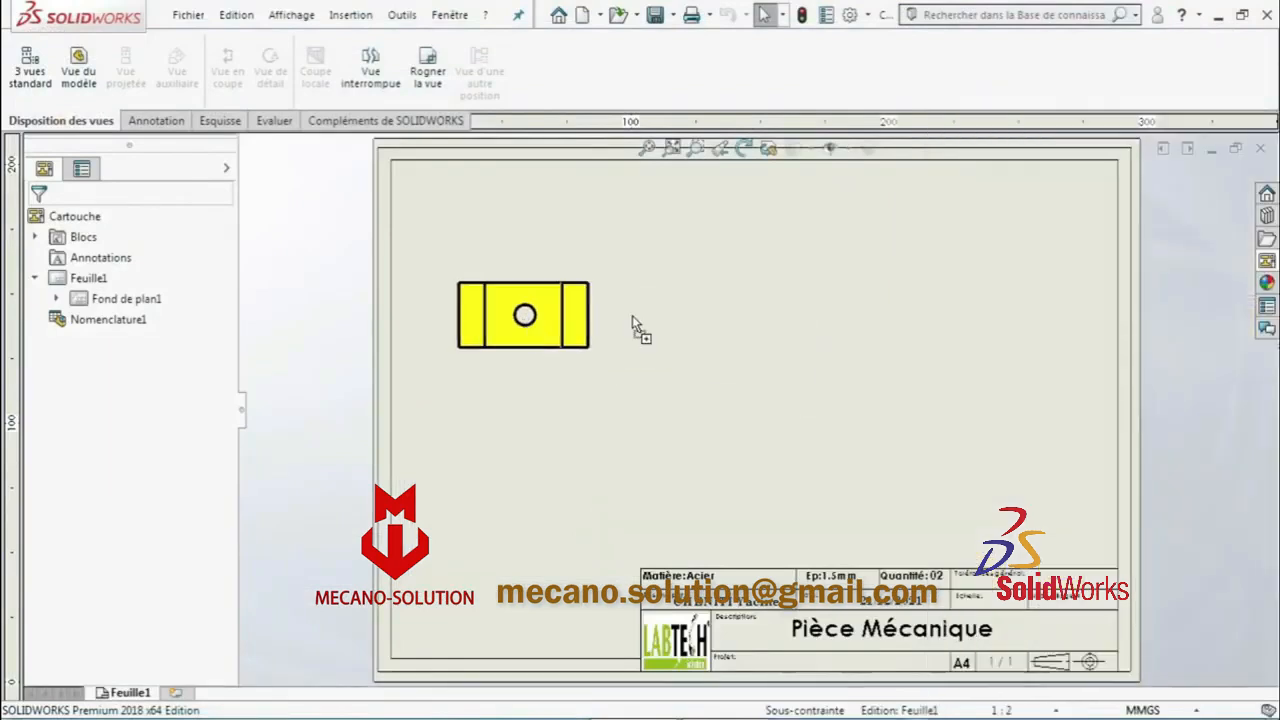
drag(632, 317, 634, 320)
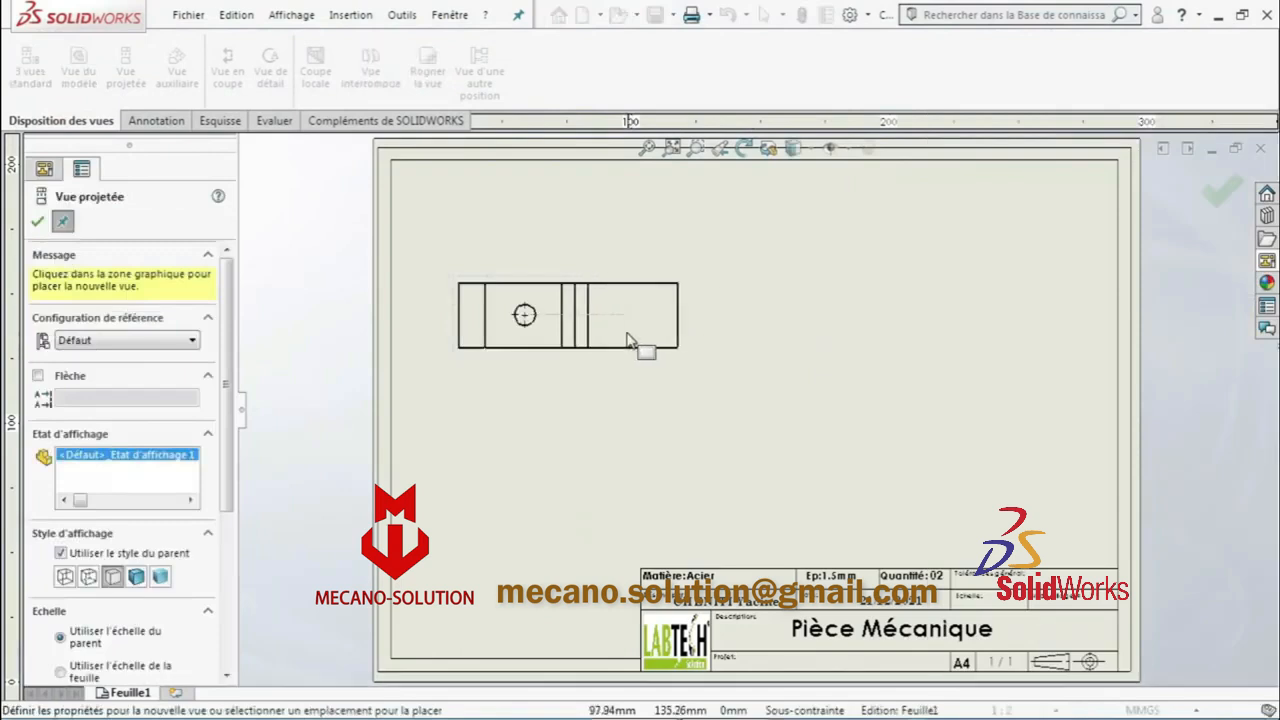
click(733, 340)
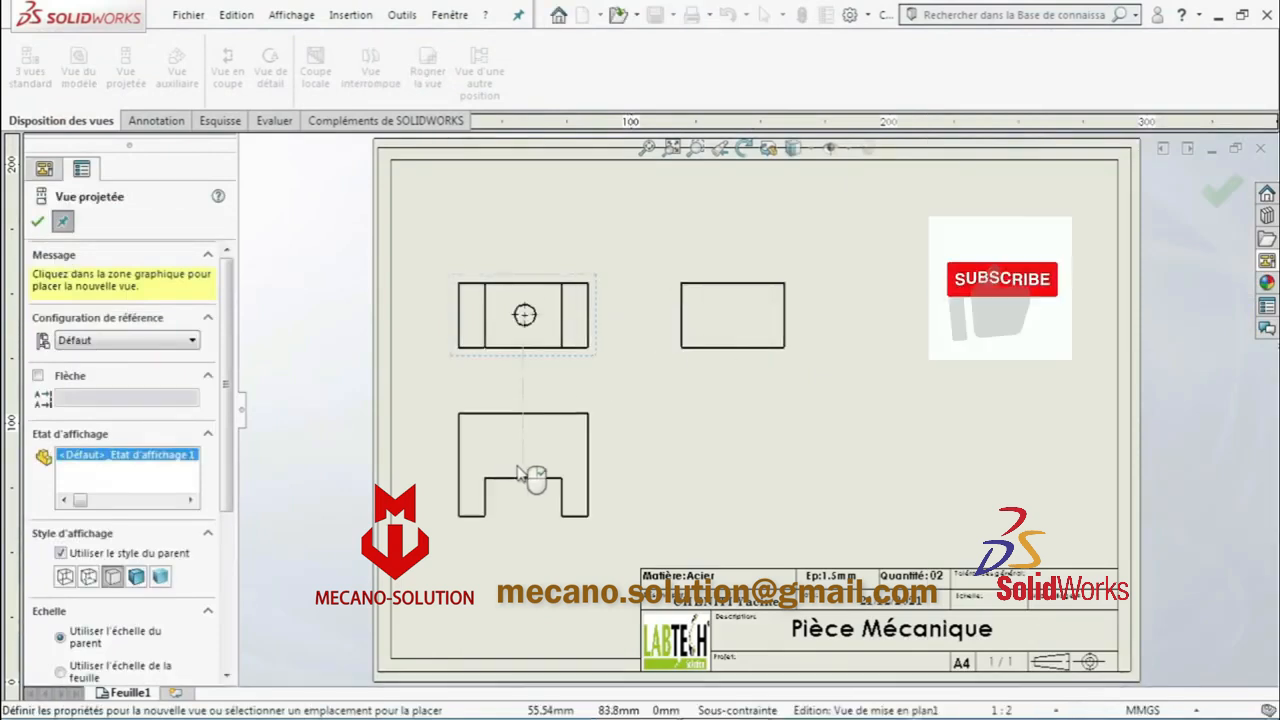
click(530, 478)
click(37, 221)
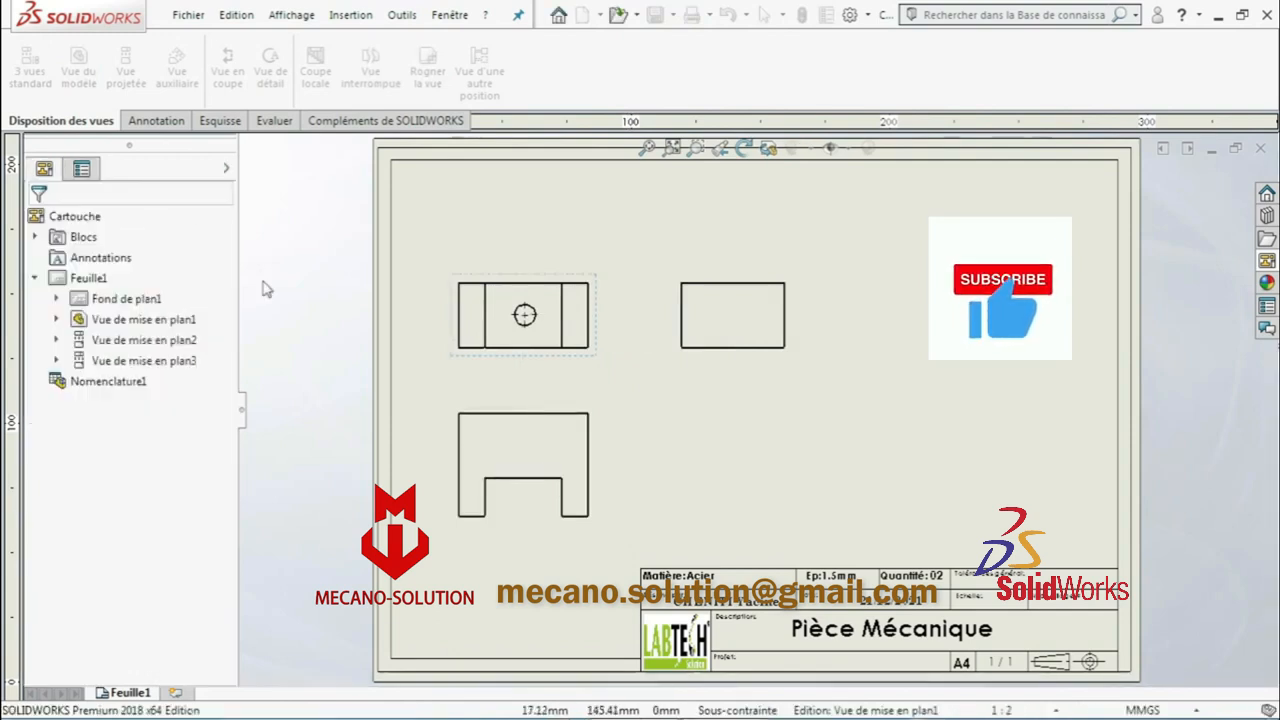
Give the Face view a custom scale of 1:1
click(598, 363)
scroll(216, 563, down, 5)
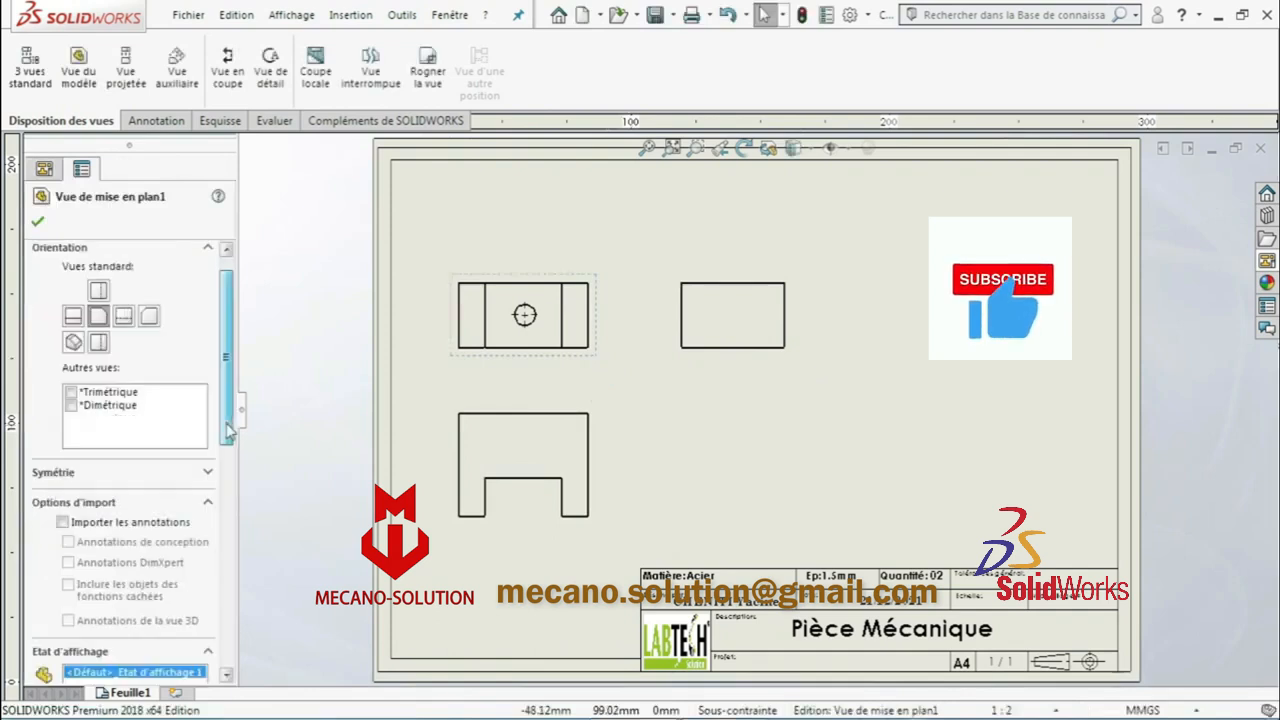
scroll(217, 575, down, 2)
scroll(218, 588, down, 1)
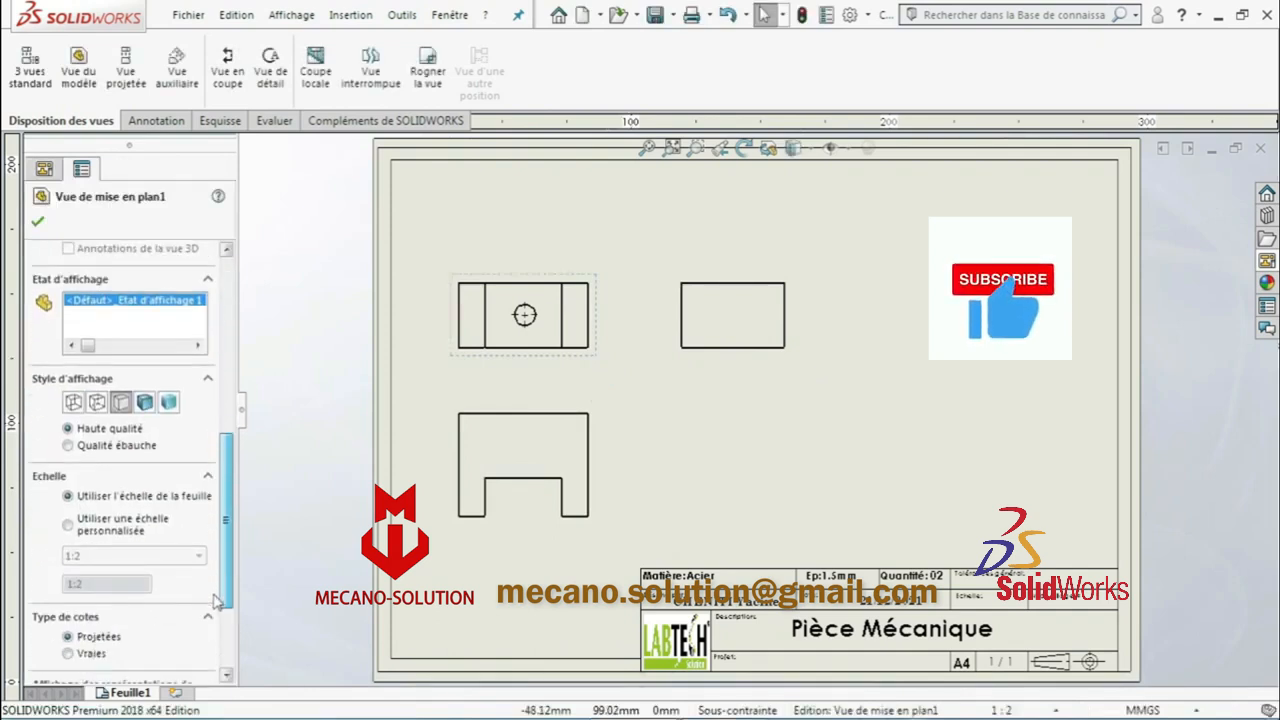
click(68, 525)
click(76, 556)
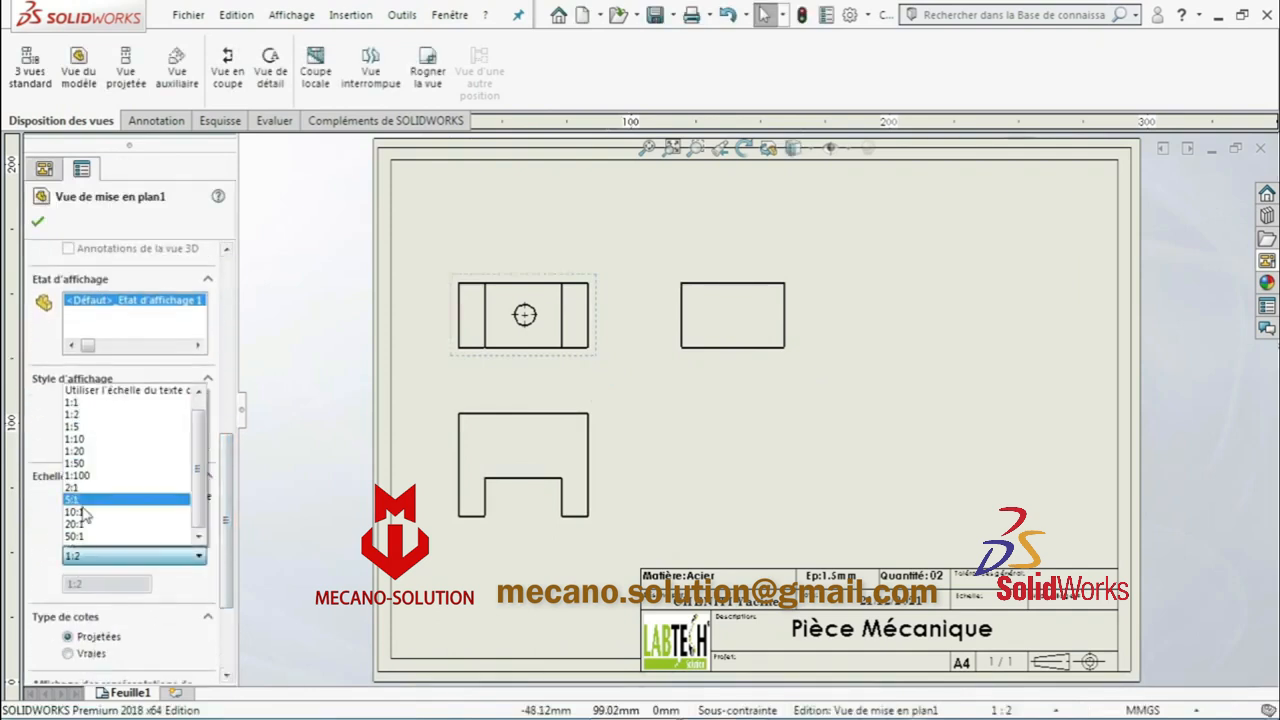
click(86, 403)
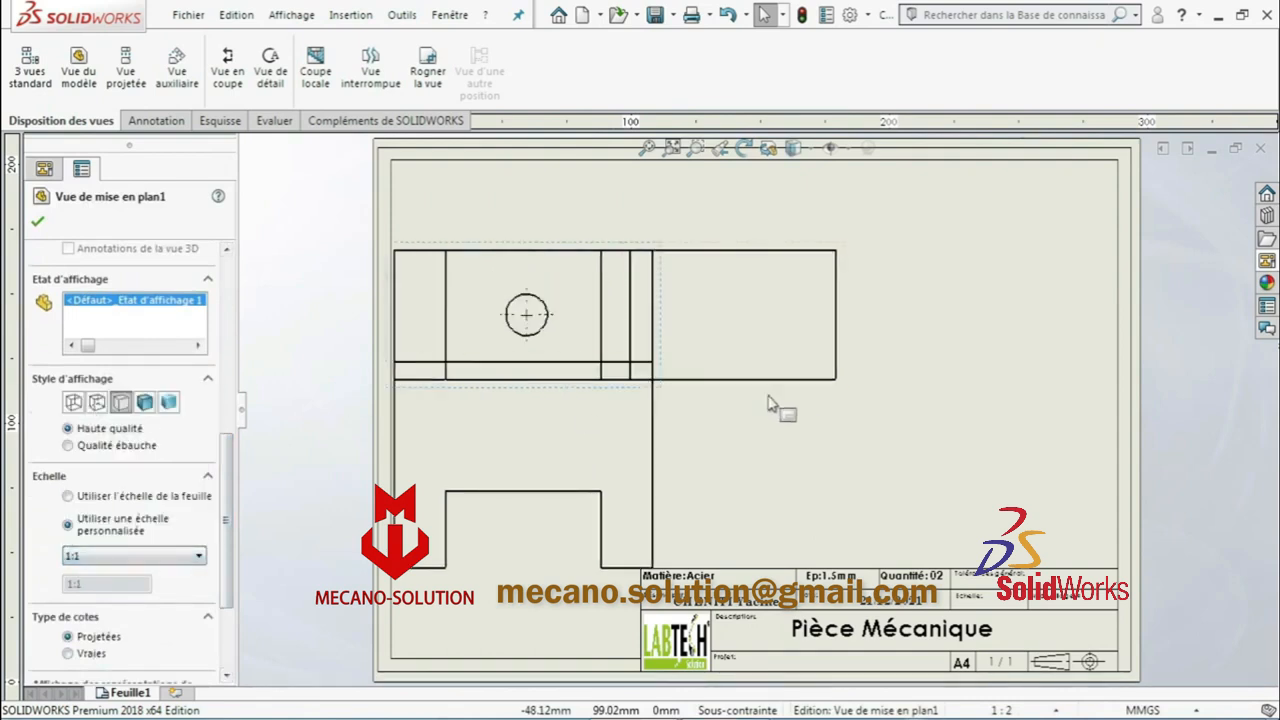
Reposition the three views so they no longer overlap, with the side view further right and the lower view clear of the title block
drag(772, 400, 960, 365)
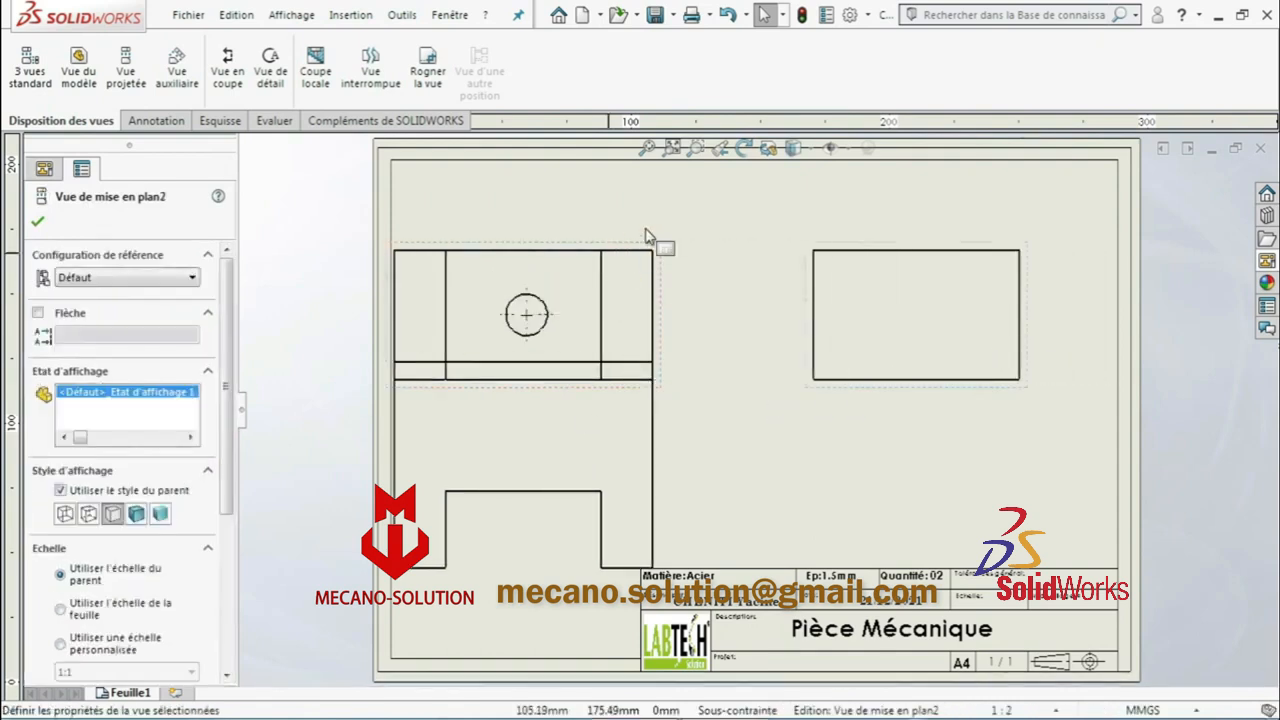
drag(650, 244, 710, 184)
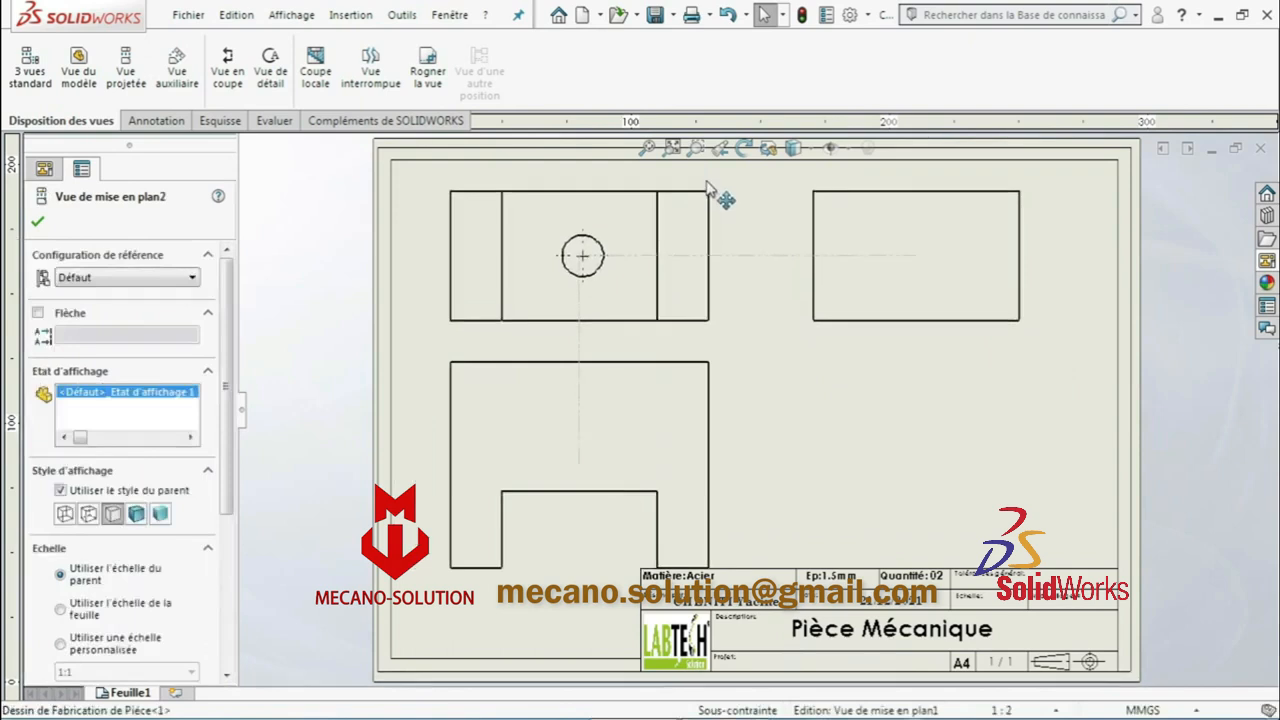
click(37, 221)
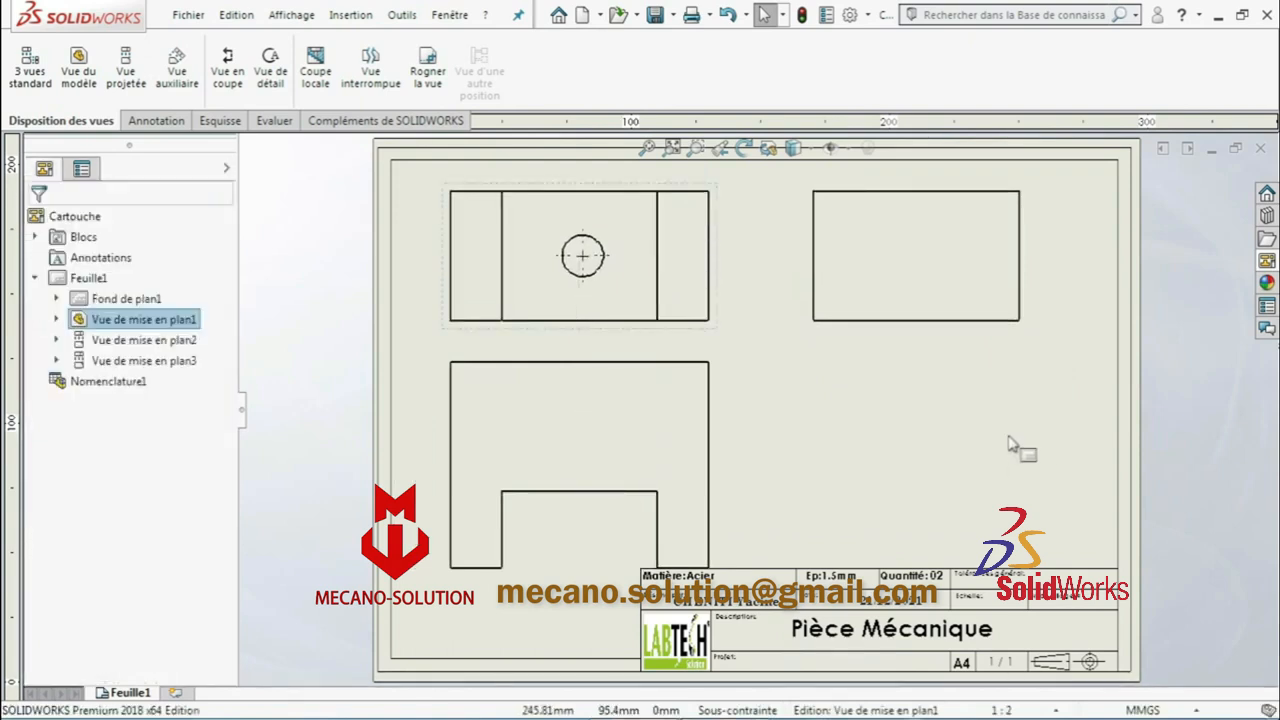
drag(737, 438, 722, 425)
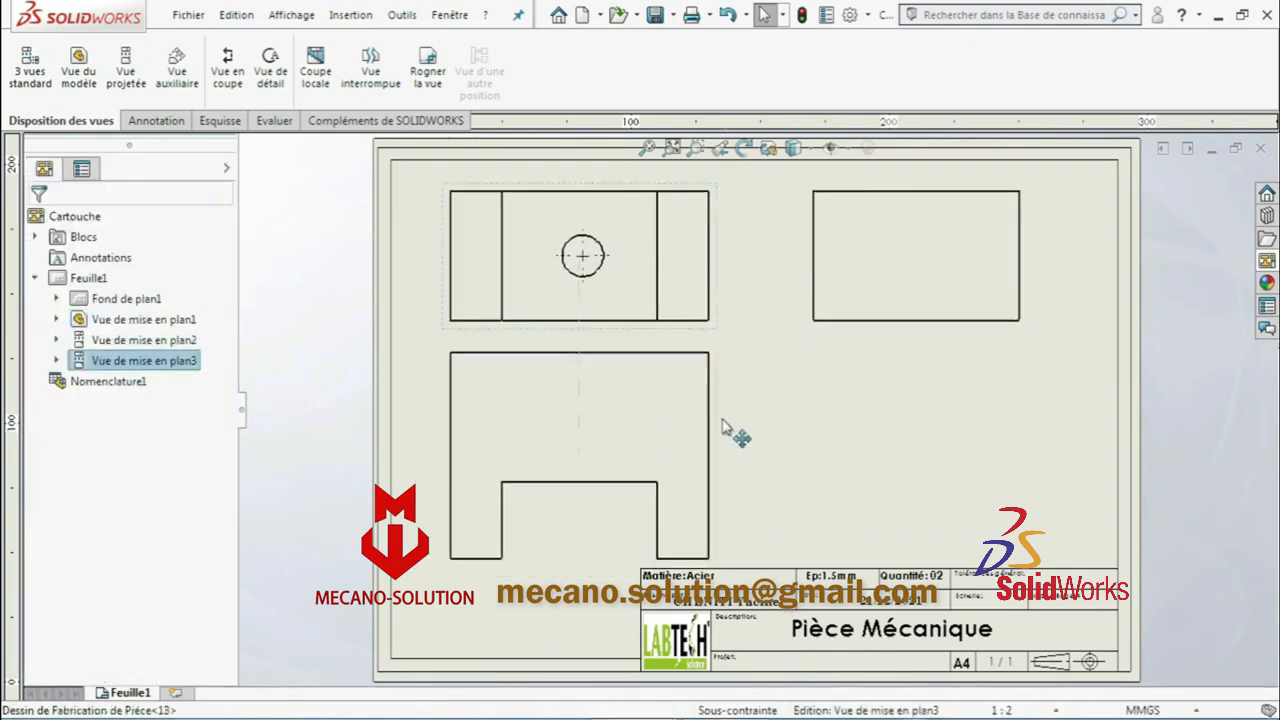
Add the model's current orientation (En cours) as a view below the side view, above the title block
click(1265, 305)
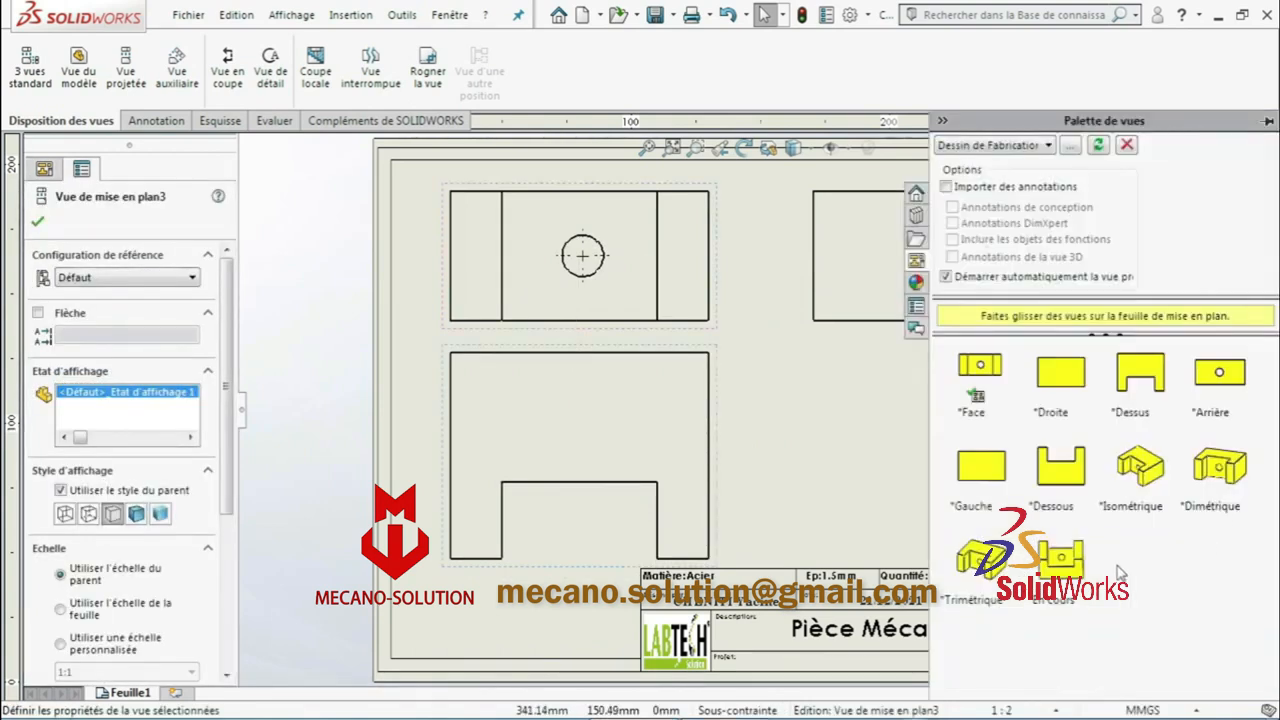
drag(1078, 565, 979, 492)
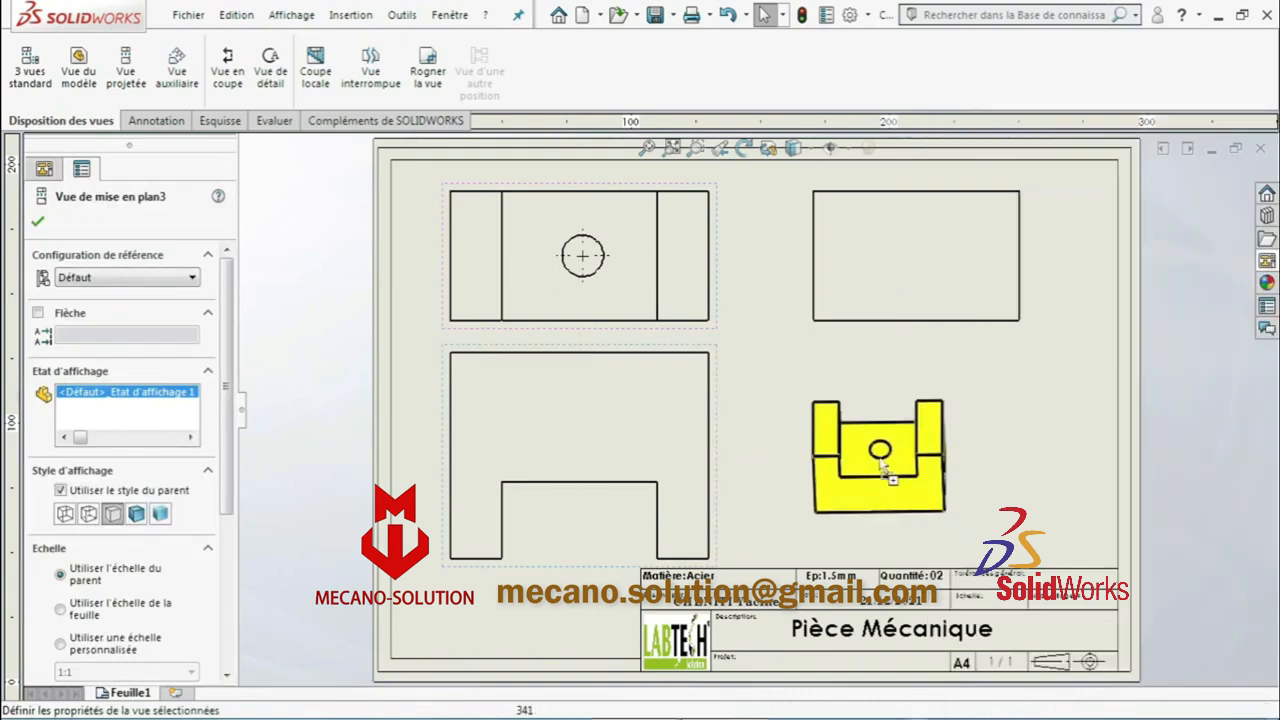
click(39, 223)
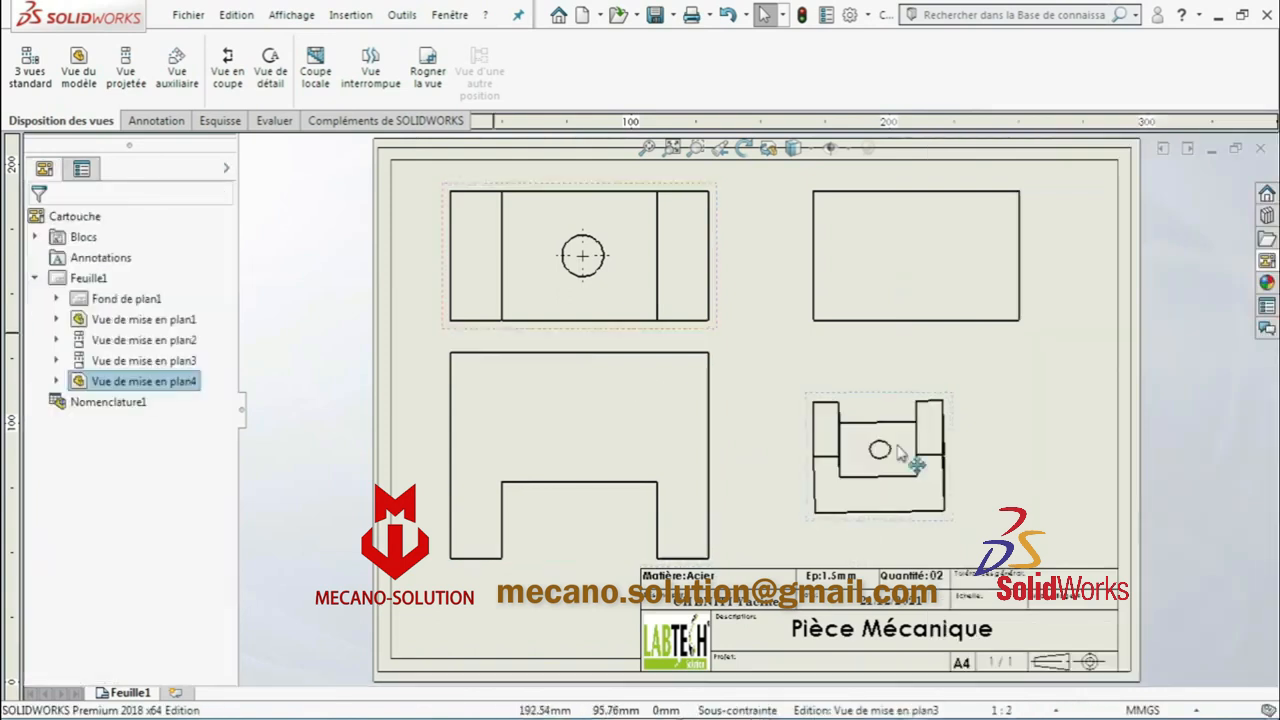
Set the display style of the view above the title block to shaded with edges
click(955, 530)
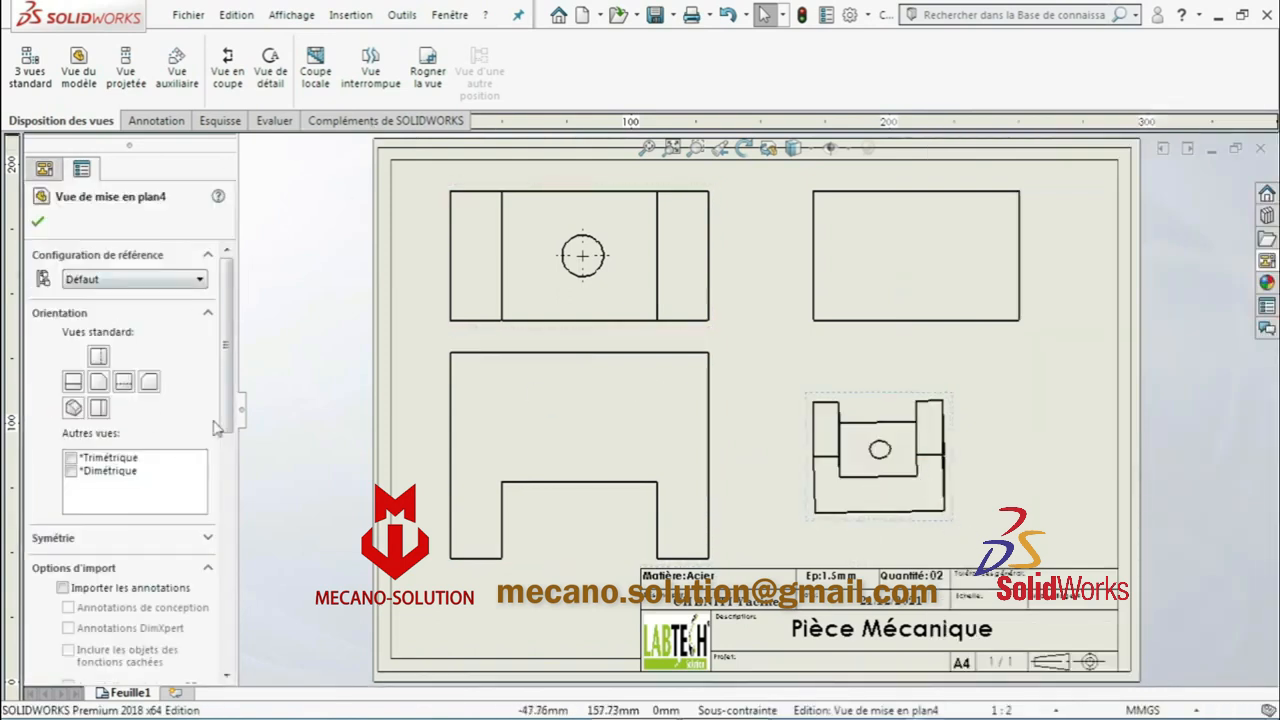
scroll(213, 428, down, 5)
click(145, 538)
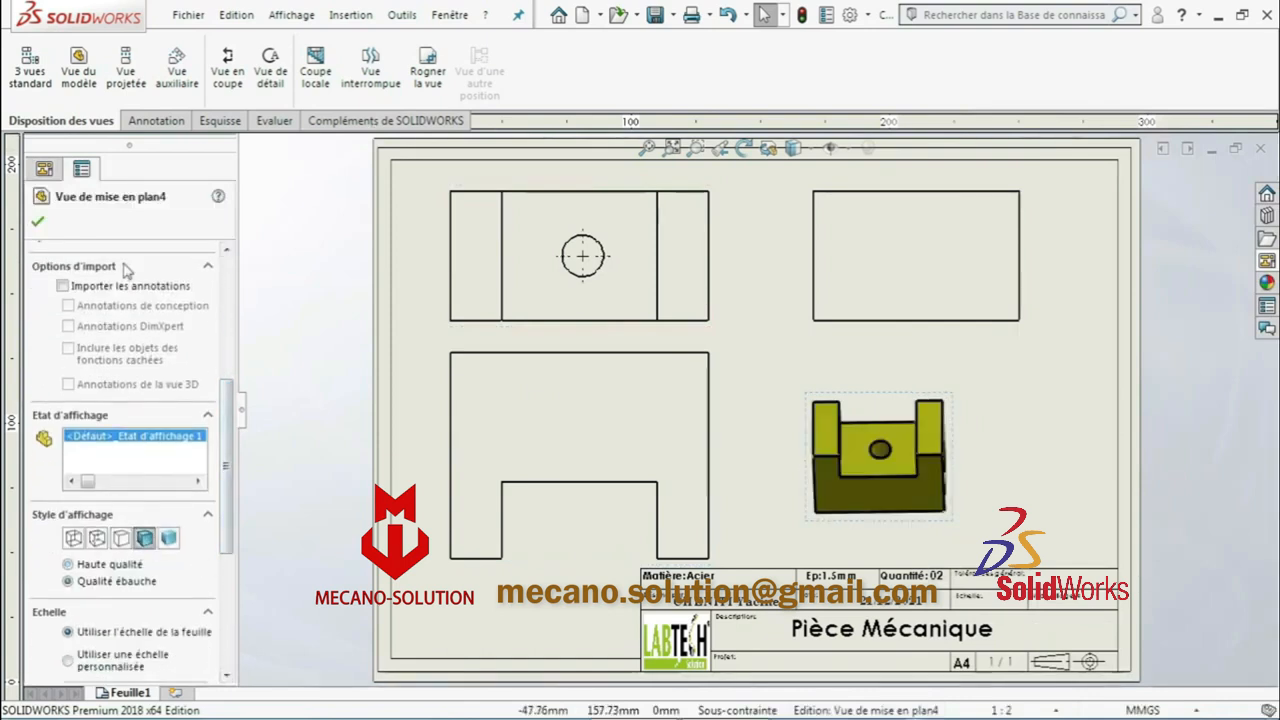
Rotate the shaded view above the title block in 3D so the notch and hole are seen obliquely from above
click(39, 223)
click(768, 148)
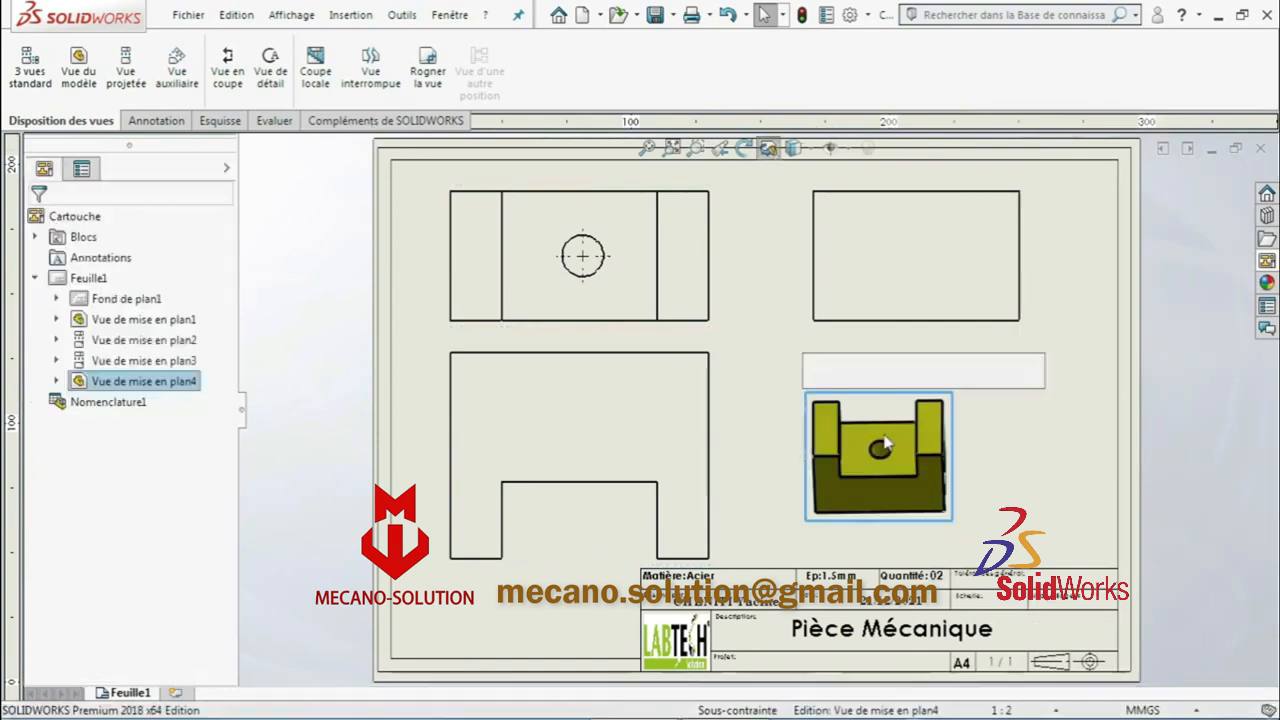
drag(884, 432, 838, 470)
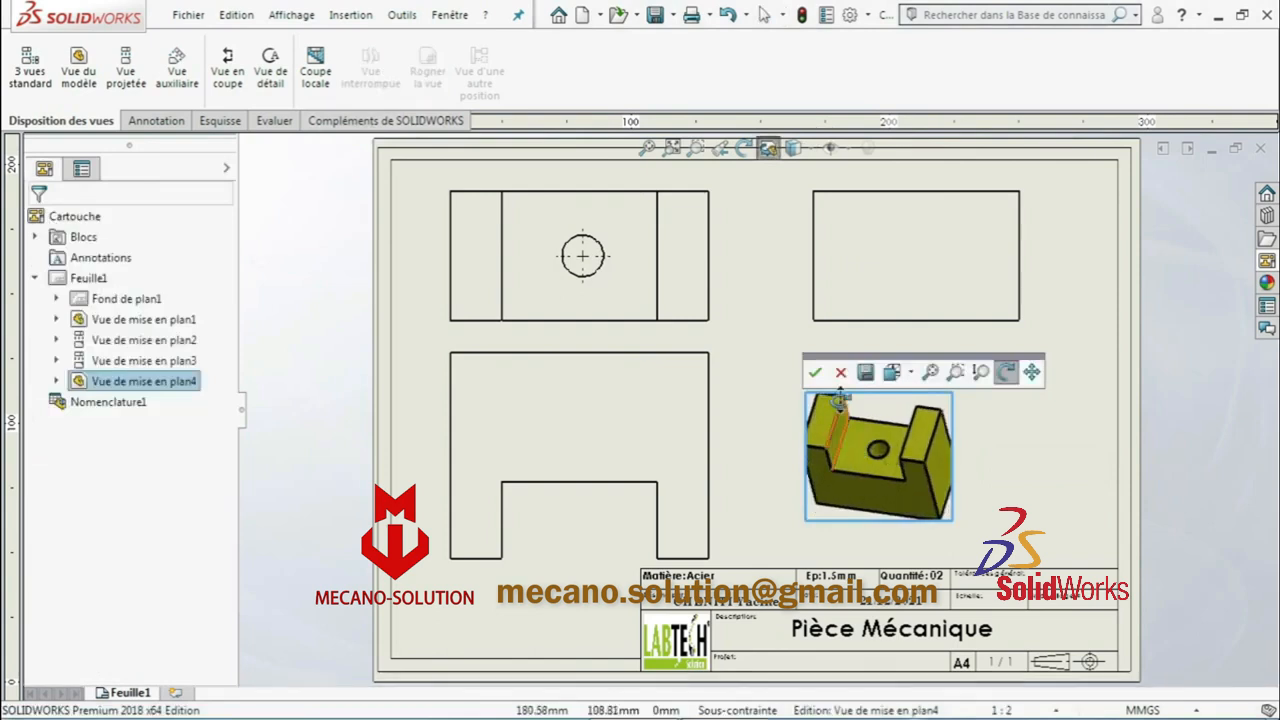
click(816, 373)
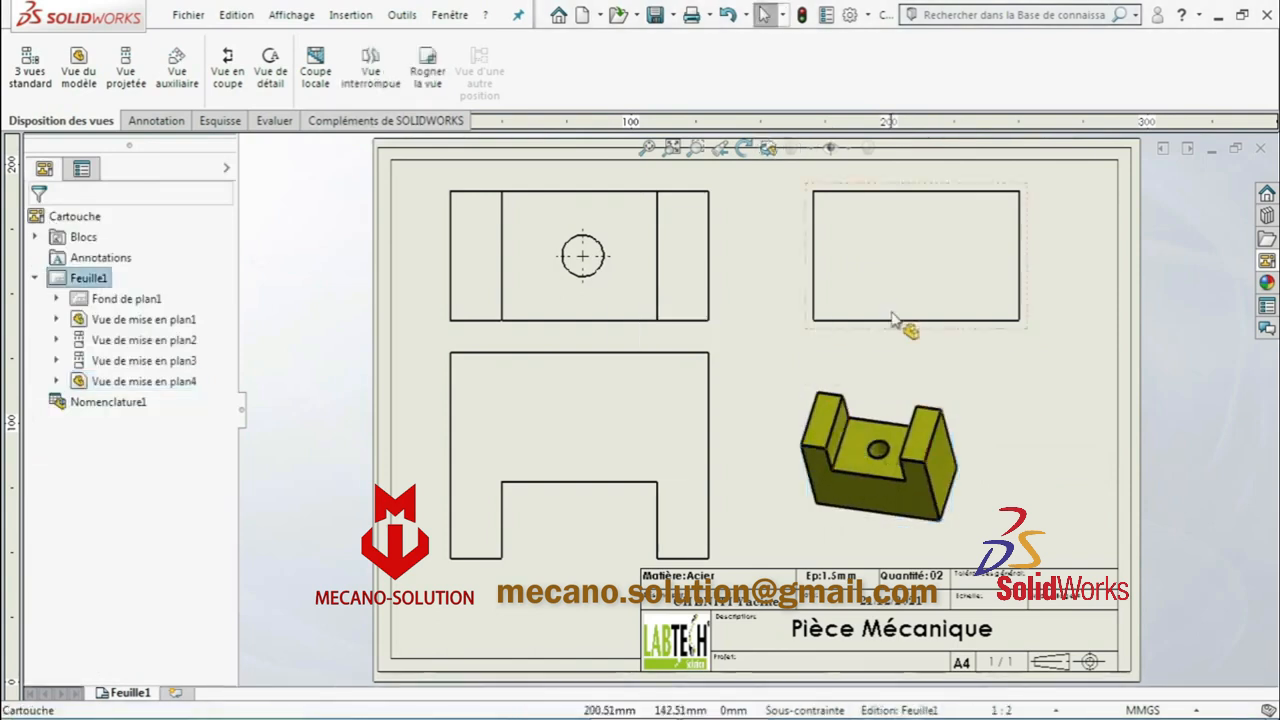
Move the side view closer to the front view, and set the front view's display style to hidden lines visible
drag(897, 346, 862, 346)
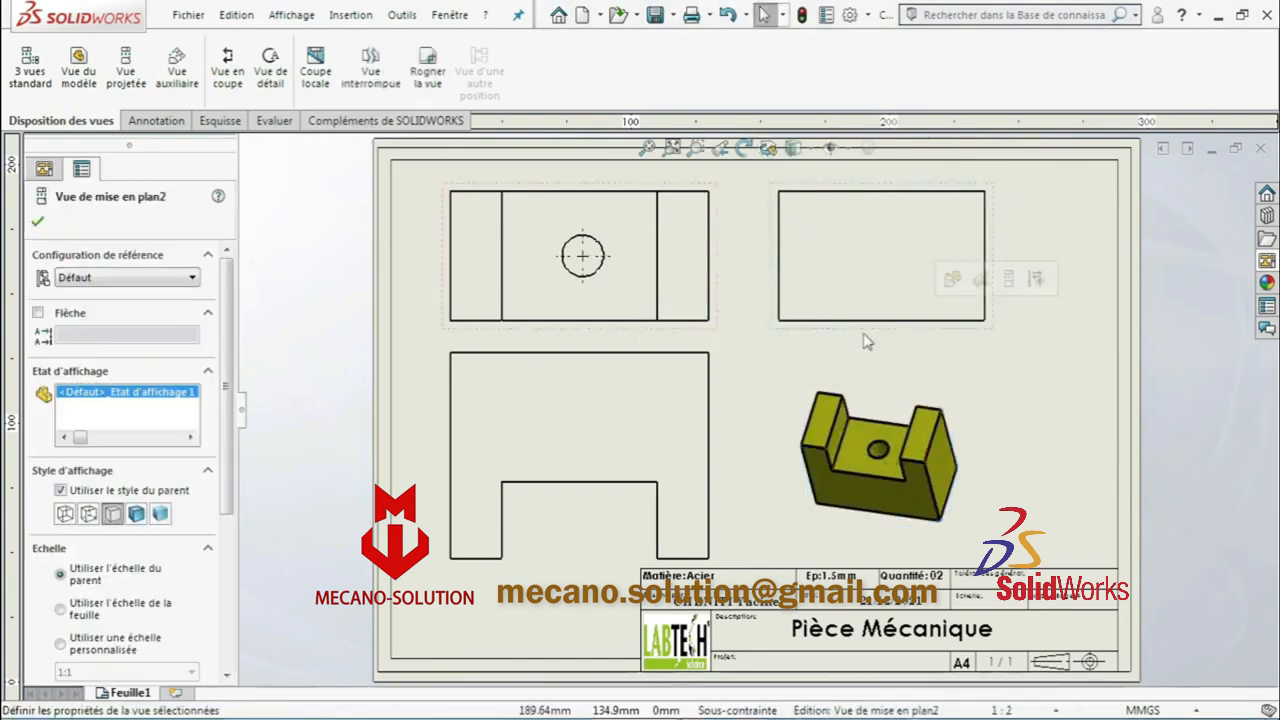
click(718, 329)
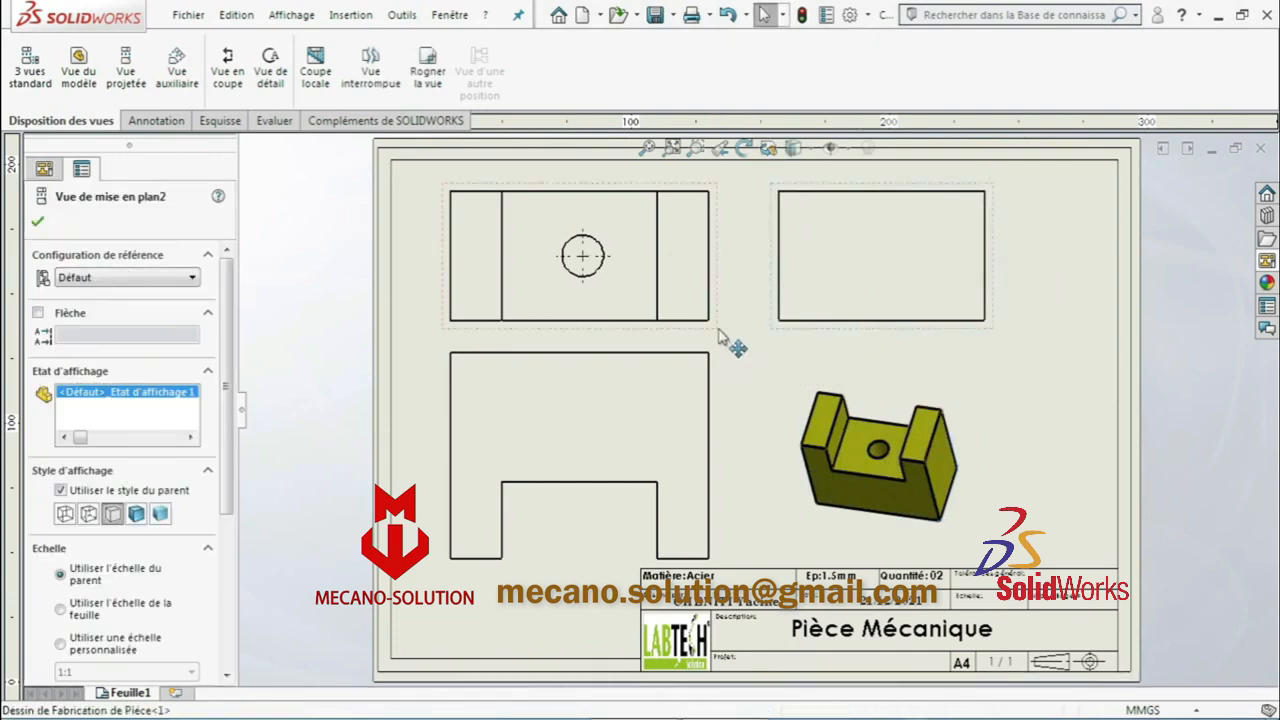
scroll(218, 418, down, 5)
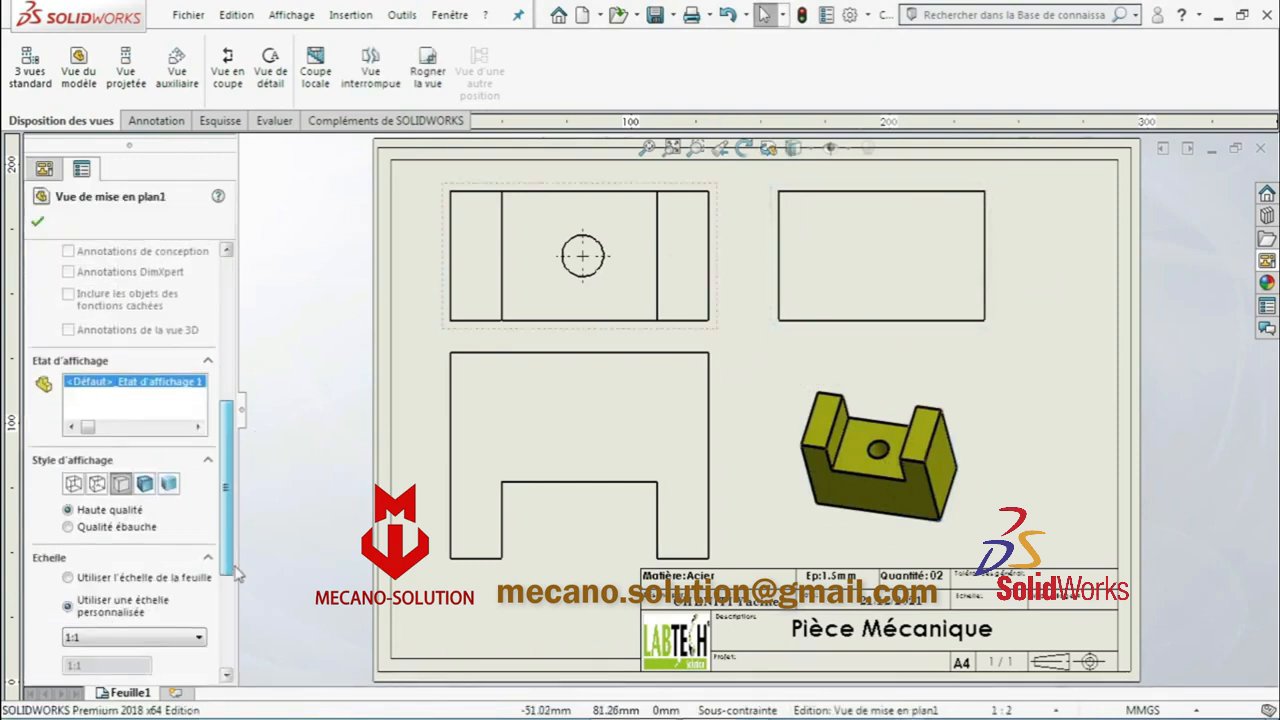
click(97, 484)
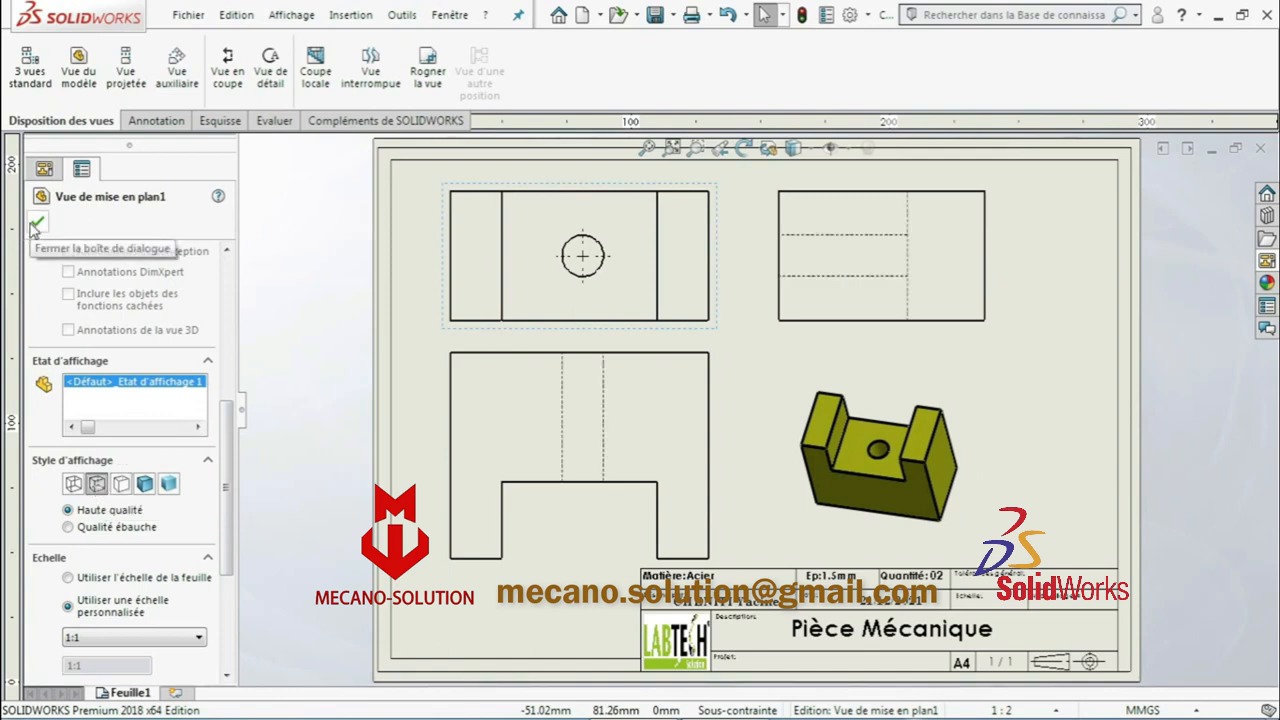
click(36, 223)
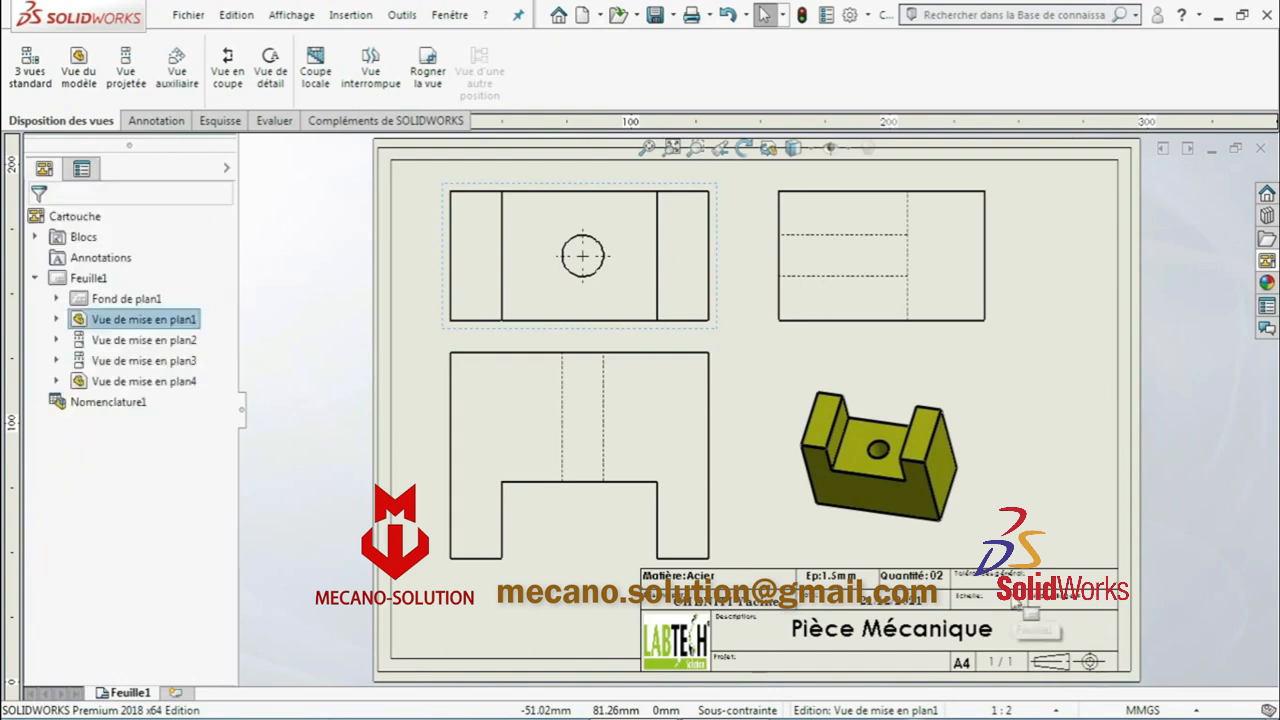
Insert hole centrelines (Ligne de construction) automatically in the lower view and the side view
click(148, 122)
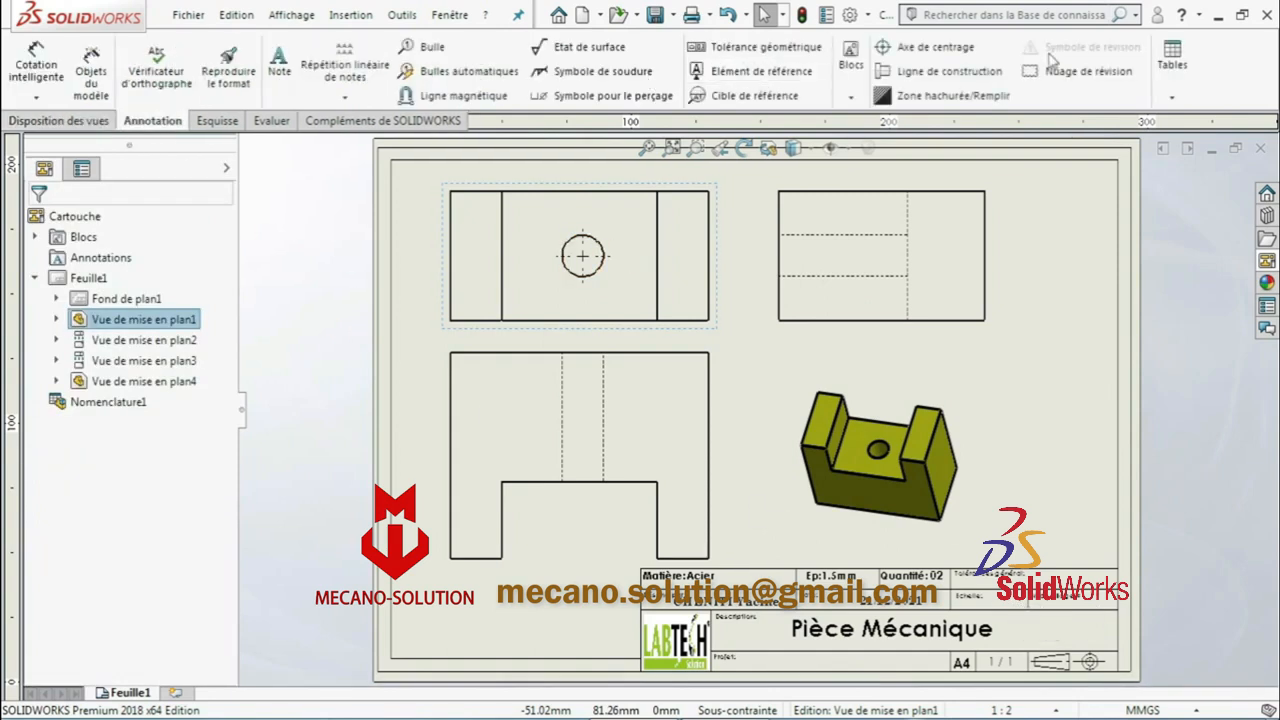
click(932, 73)
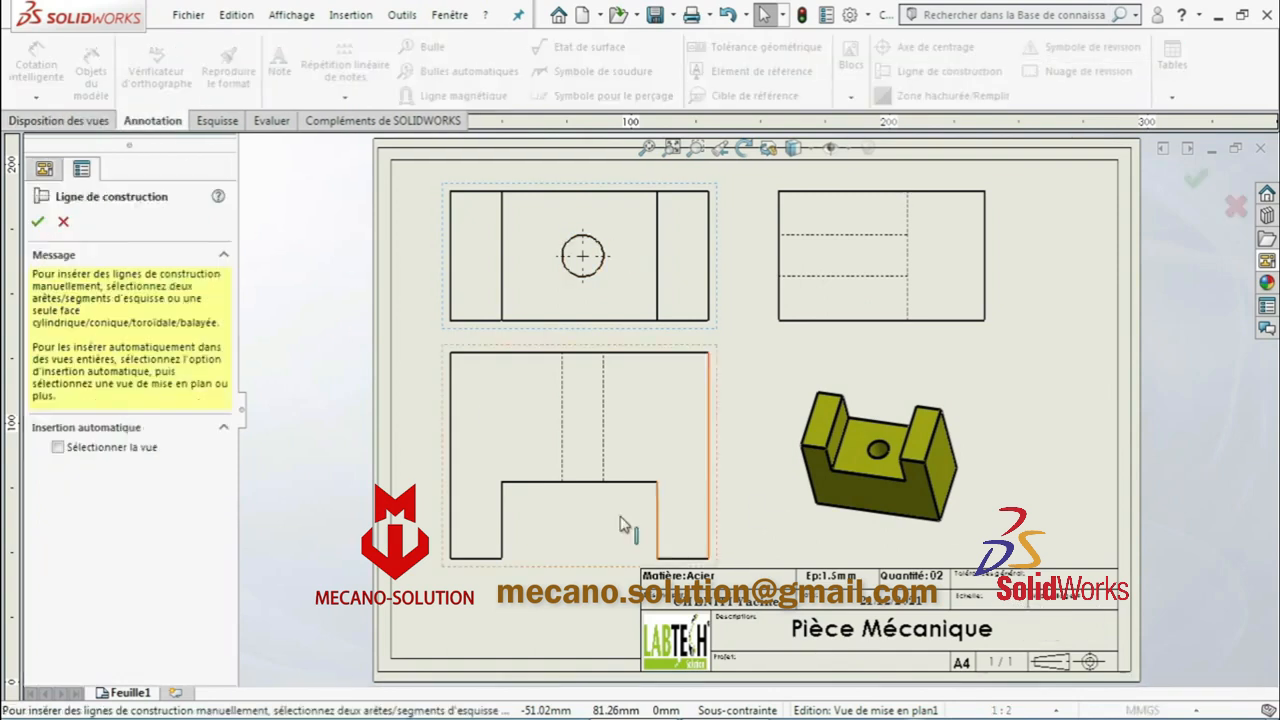
click(569, 575)
click(947, 327)
click(38, 224)
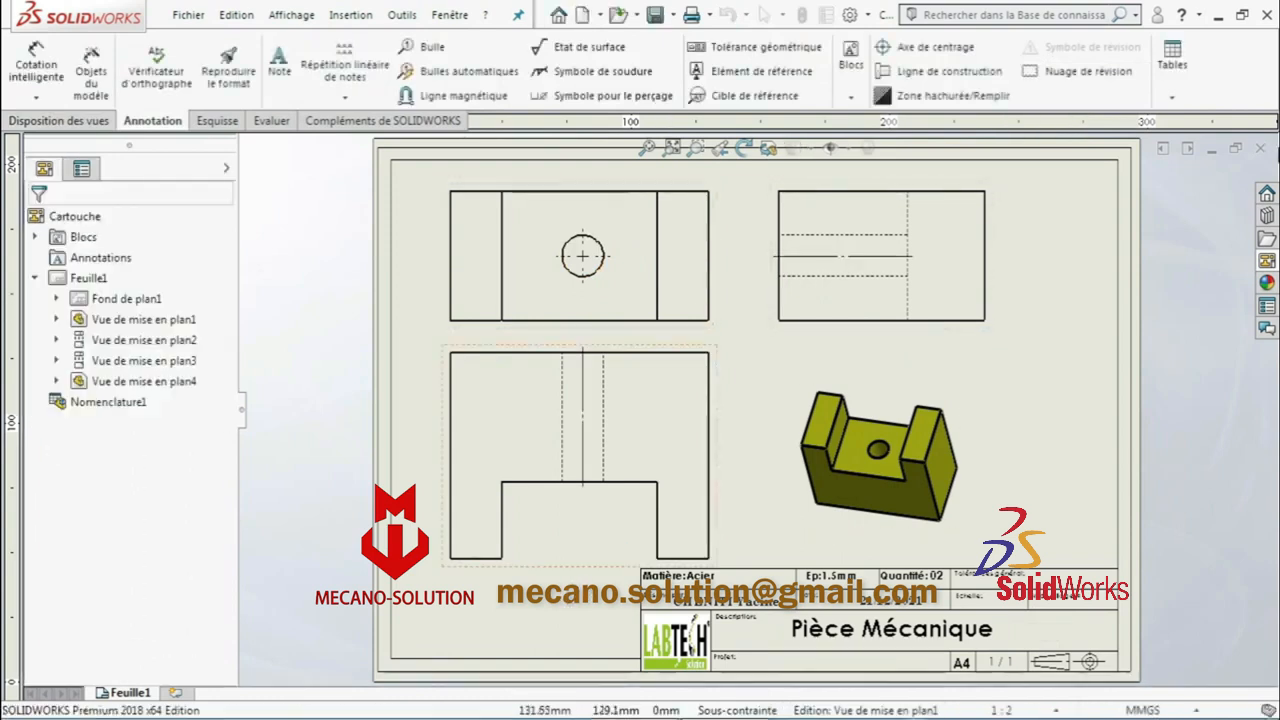
Delete the projected side view from the sheet
click(955, 332)
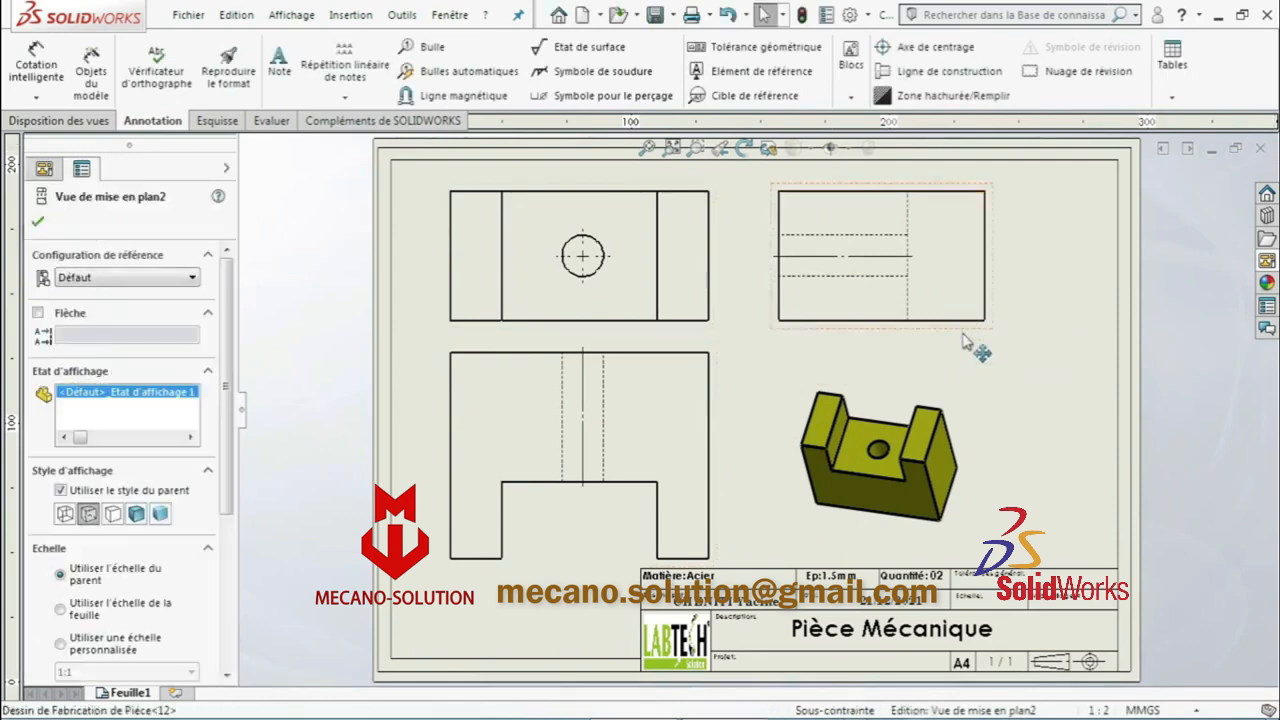
right_click(957, 334)
click(1030, 452)
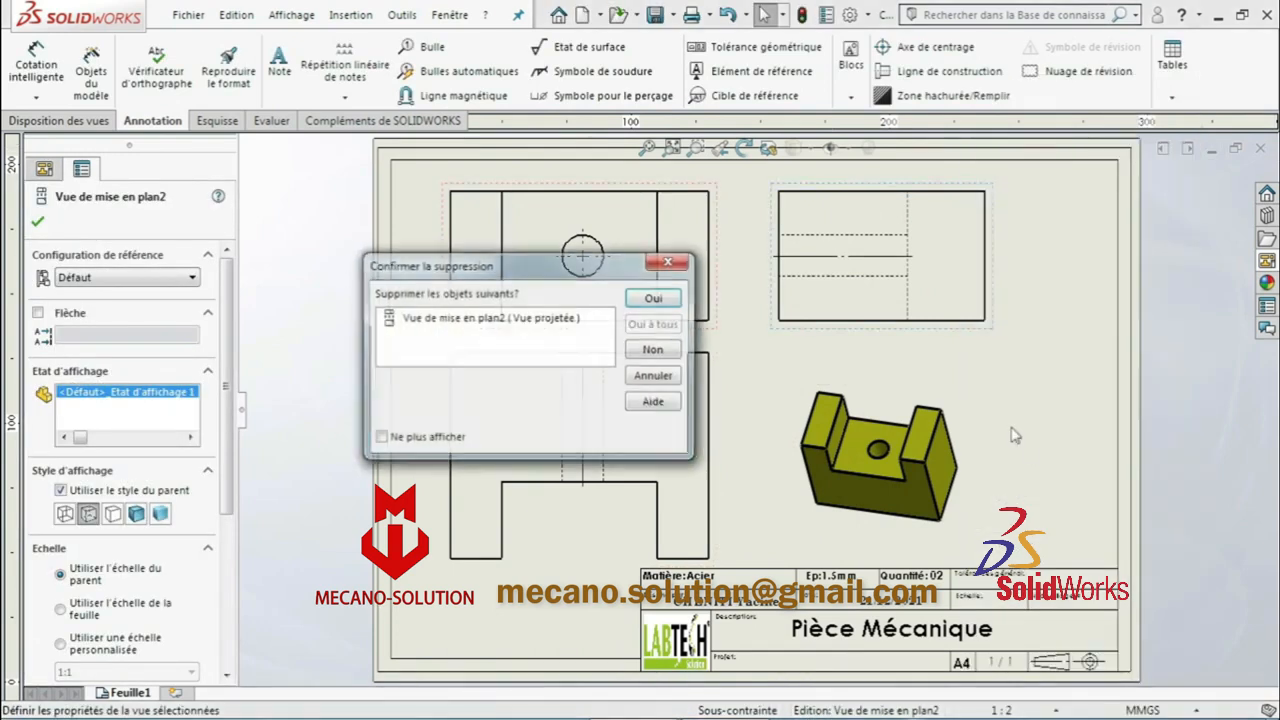
click(664, 303)
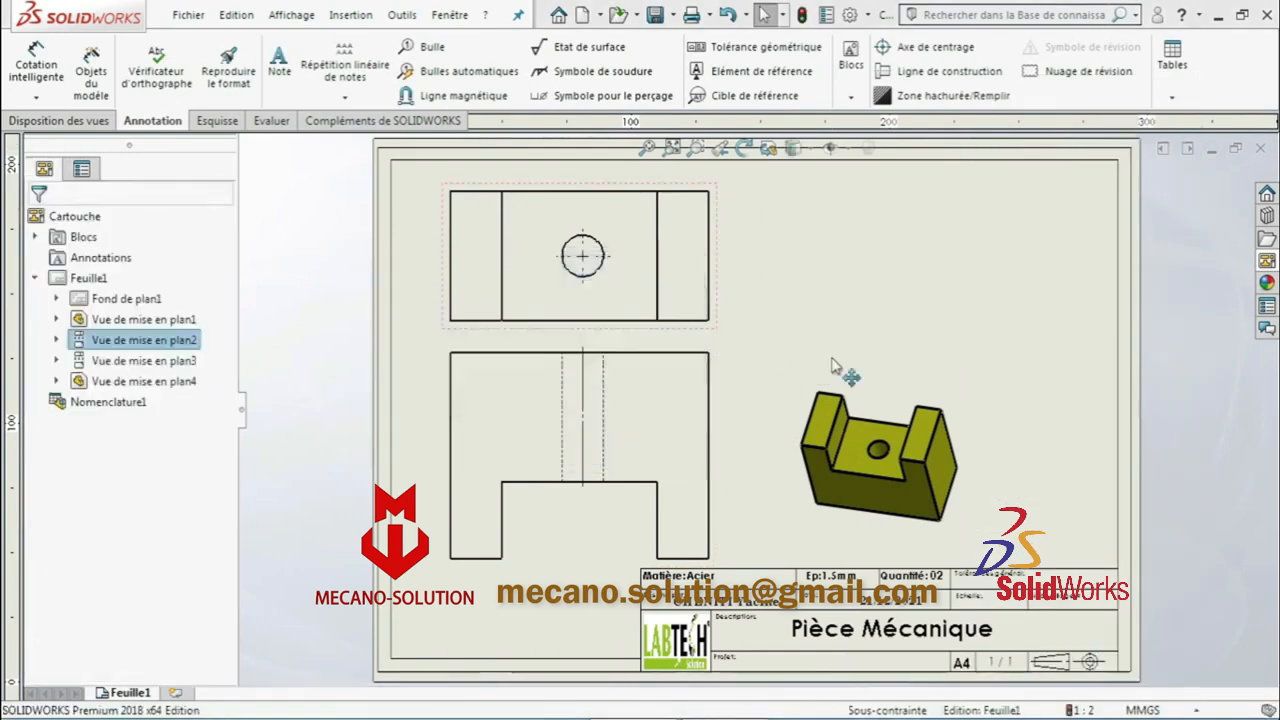
Create a vertical section view through the hole centre of the front view and place it in the deleted side view's spot
click(62, 121)
click(228, 70)
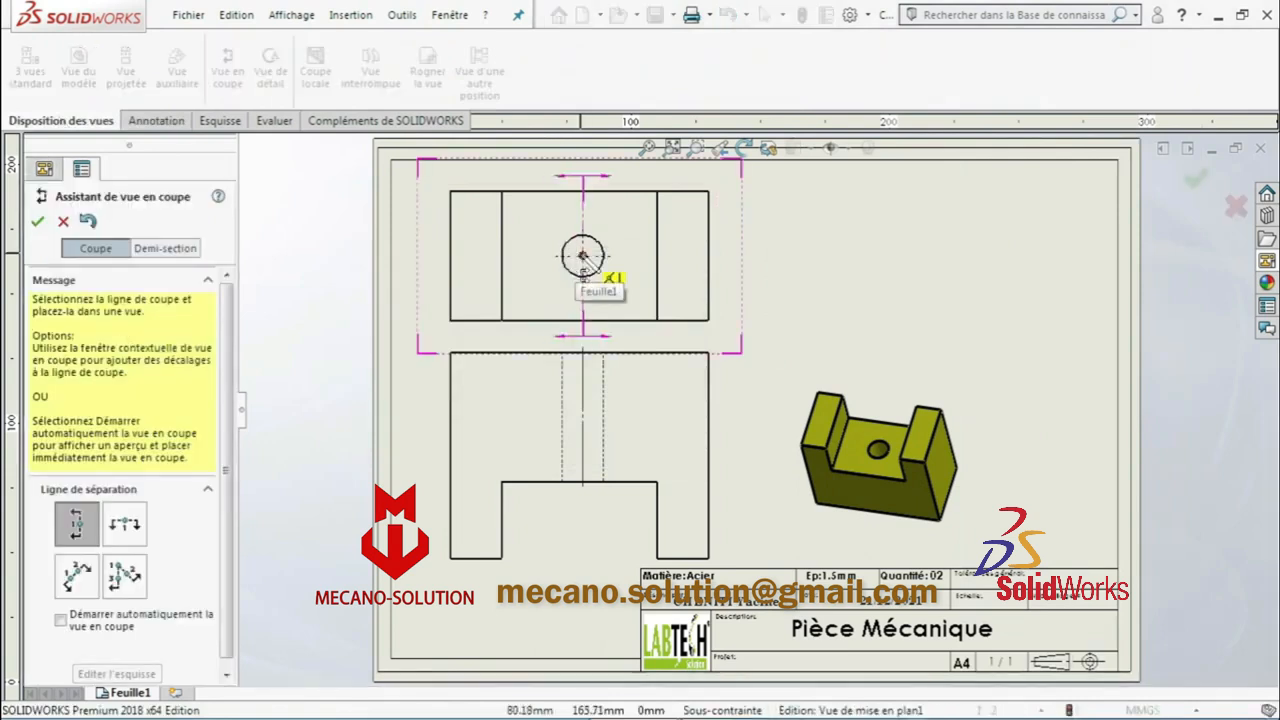
click(583, 257)
click(754, 229)
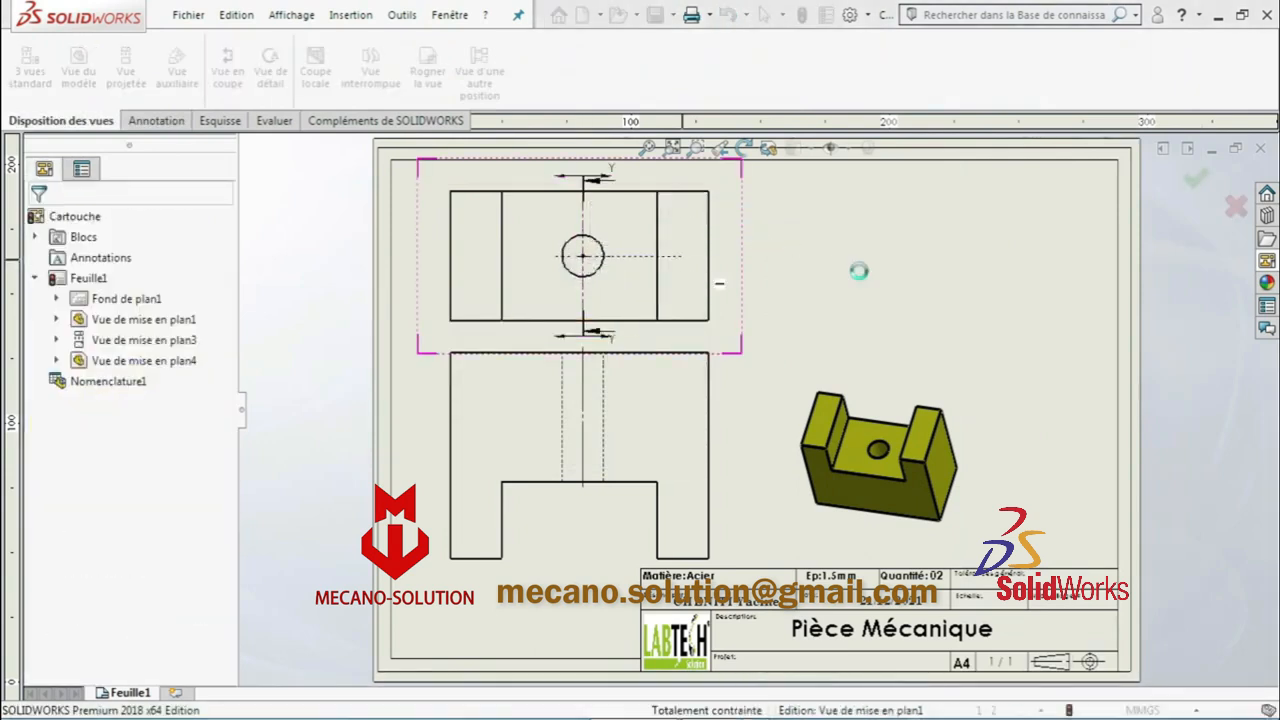
click(928, 270)
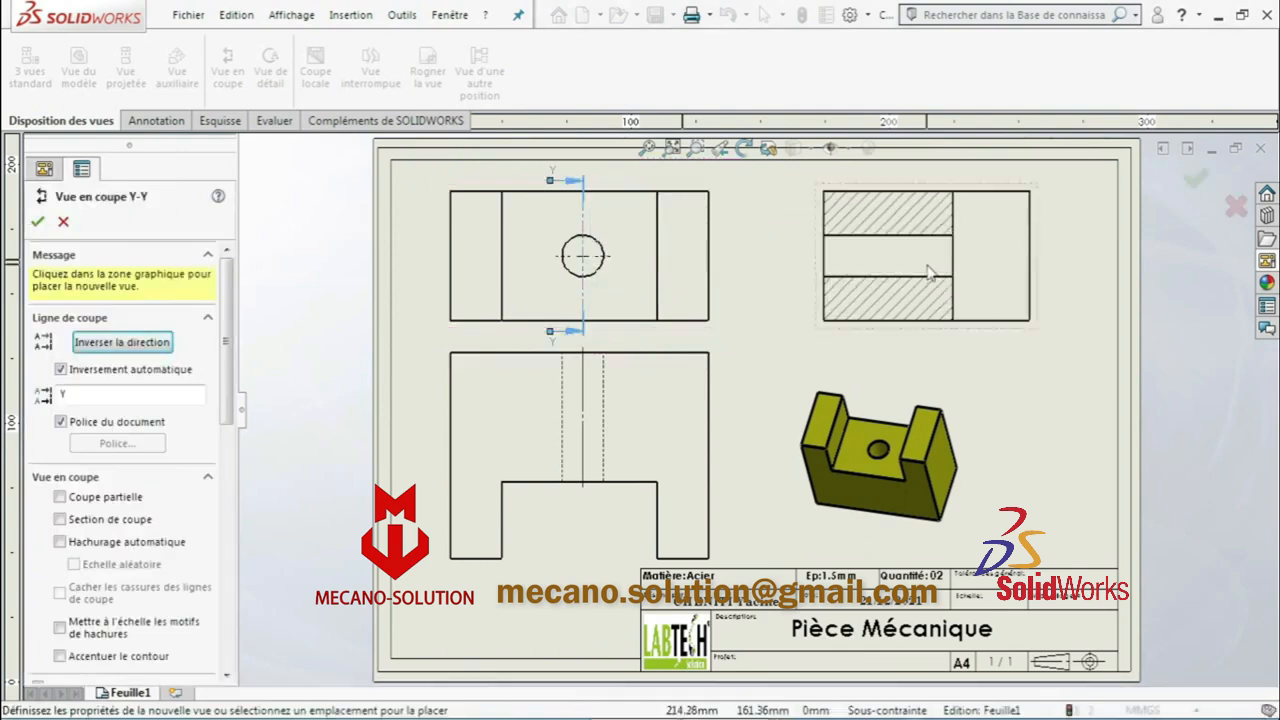
key(Escape)
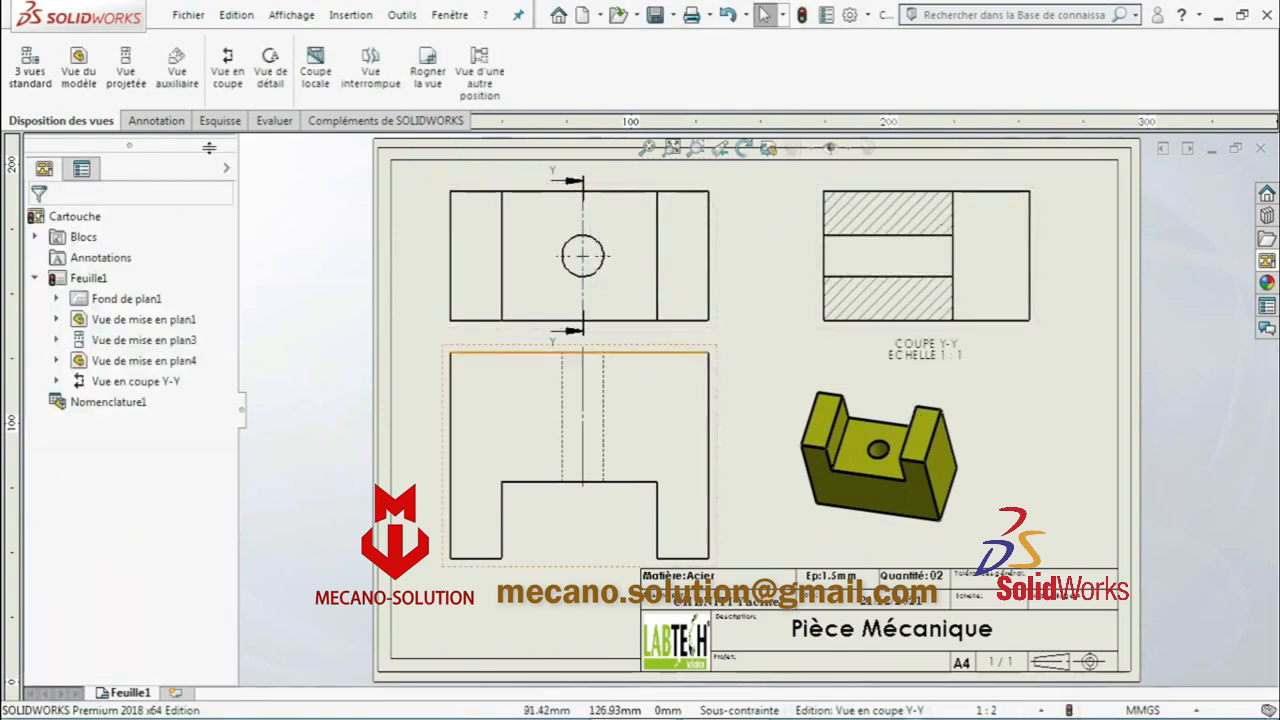
Dimension the overall height of the lower view between its top and bottom edges, placing the dimension outside its left edge
click(155, 121)
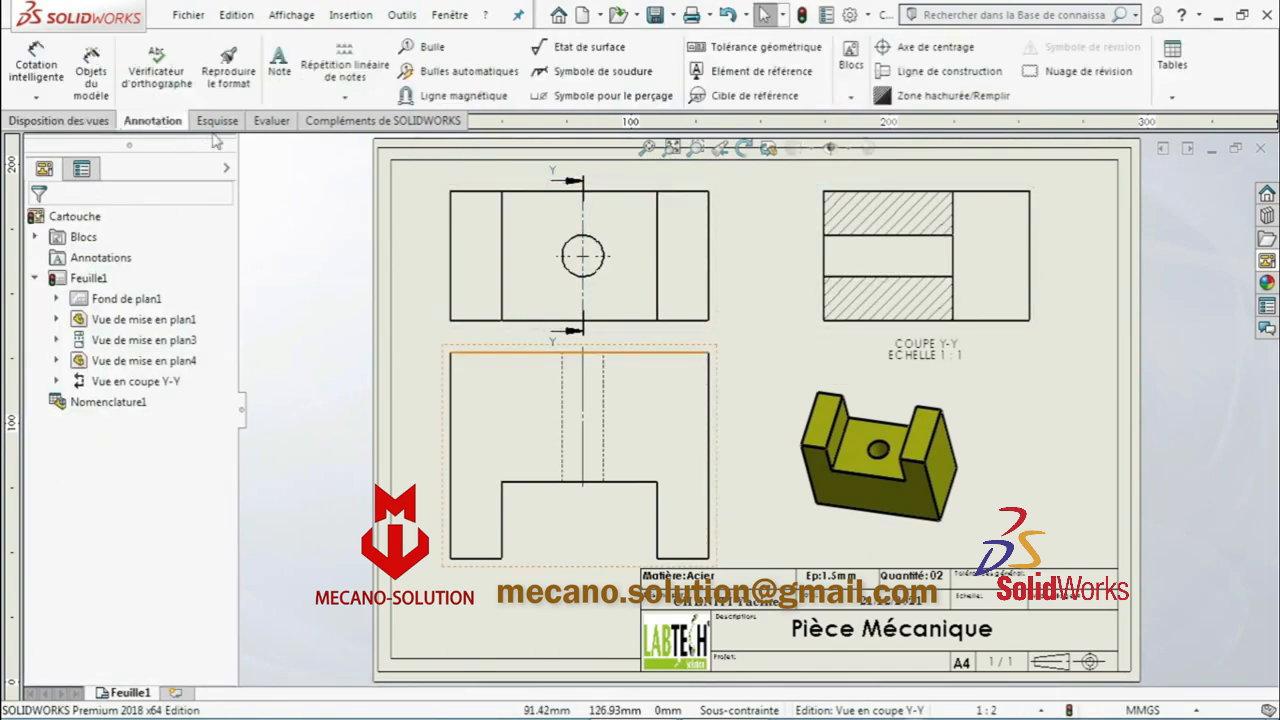
click(216, 121)
click(40, 70)
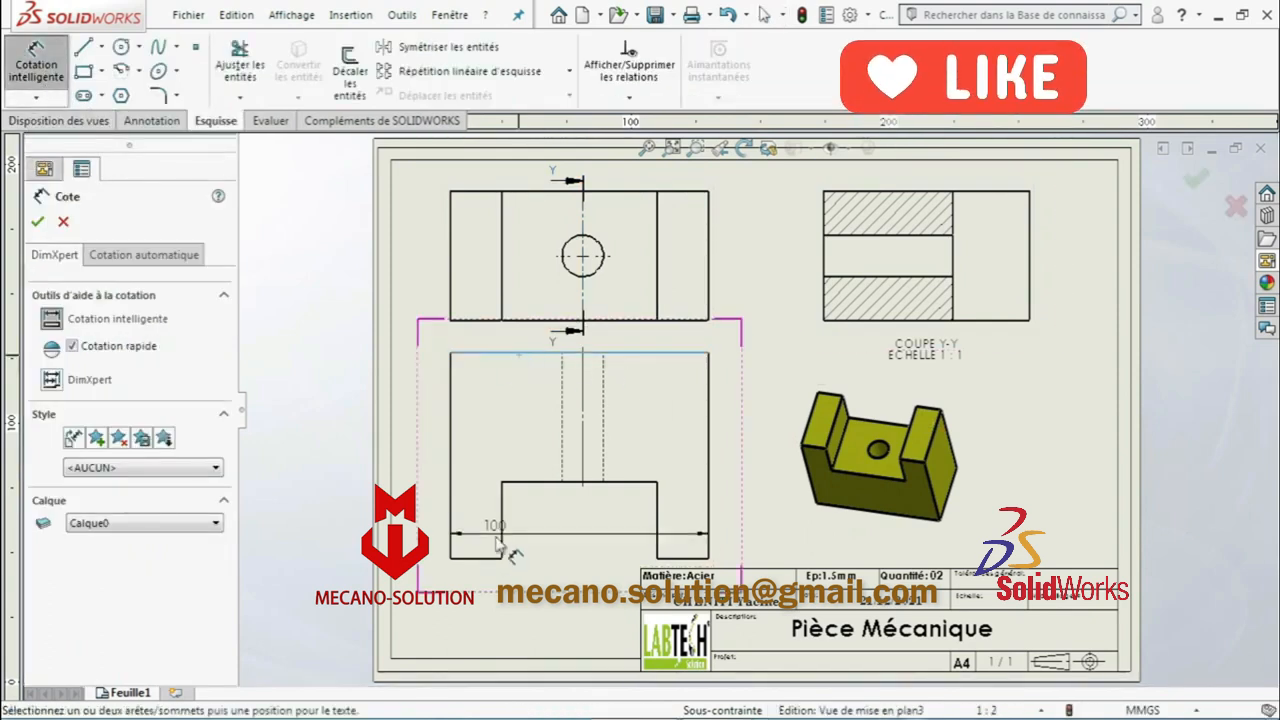
click(478, 558)
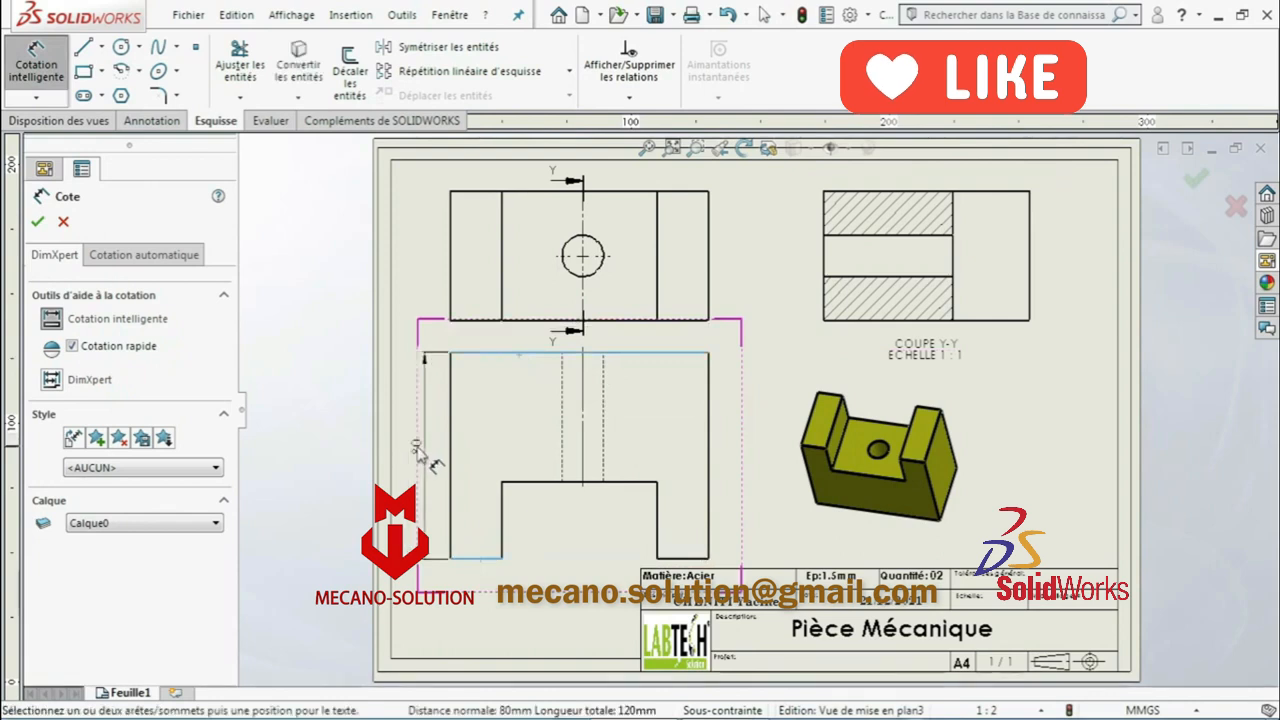
click(420, 455)
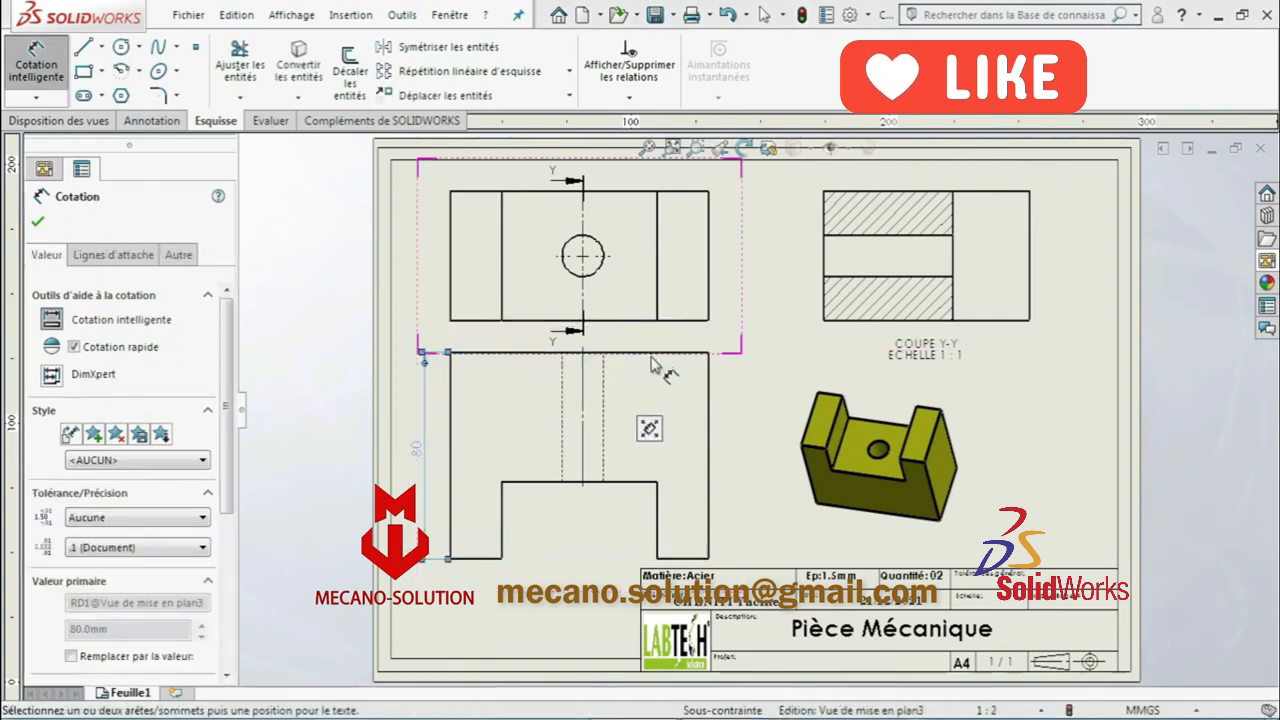
Dimension the height of the front view outside its left edge
scroll(636, 335, up, 1)
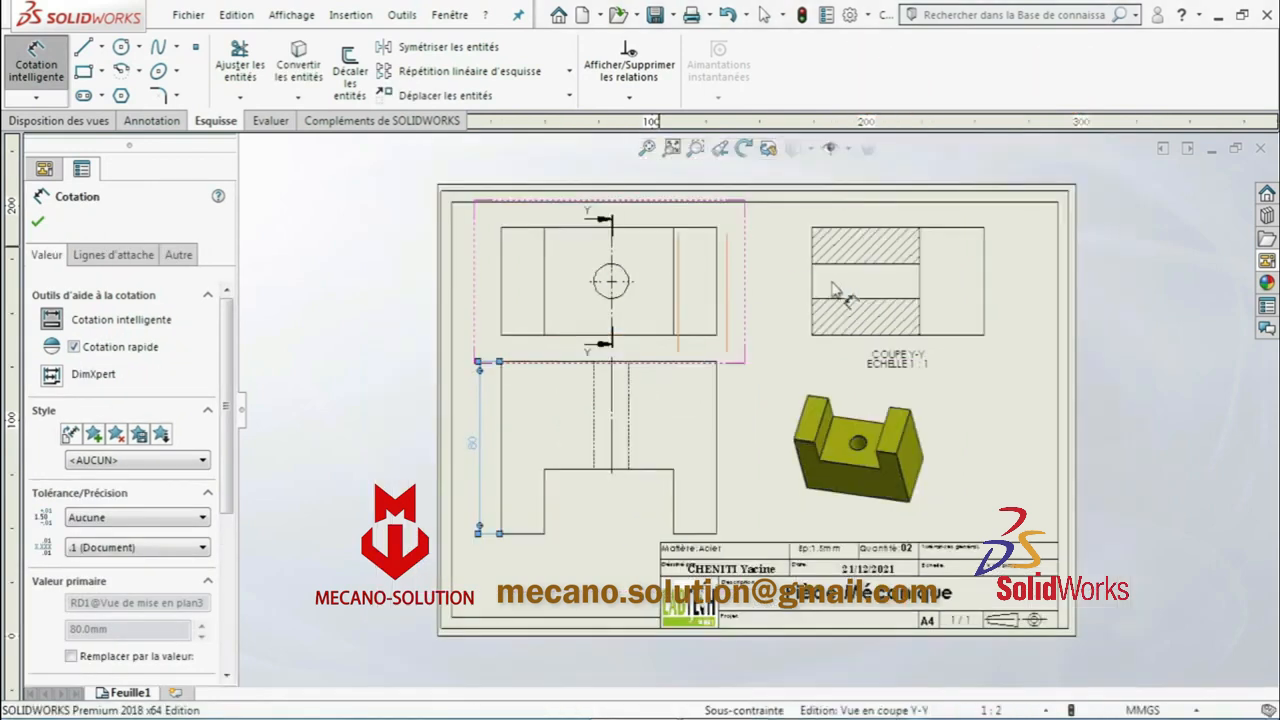
scroll(828, 289, down, 1)
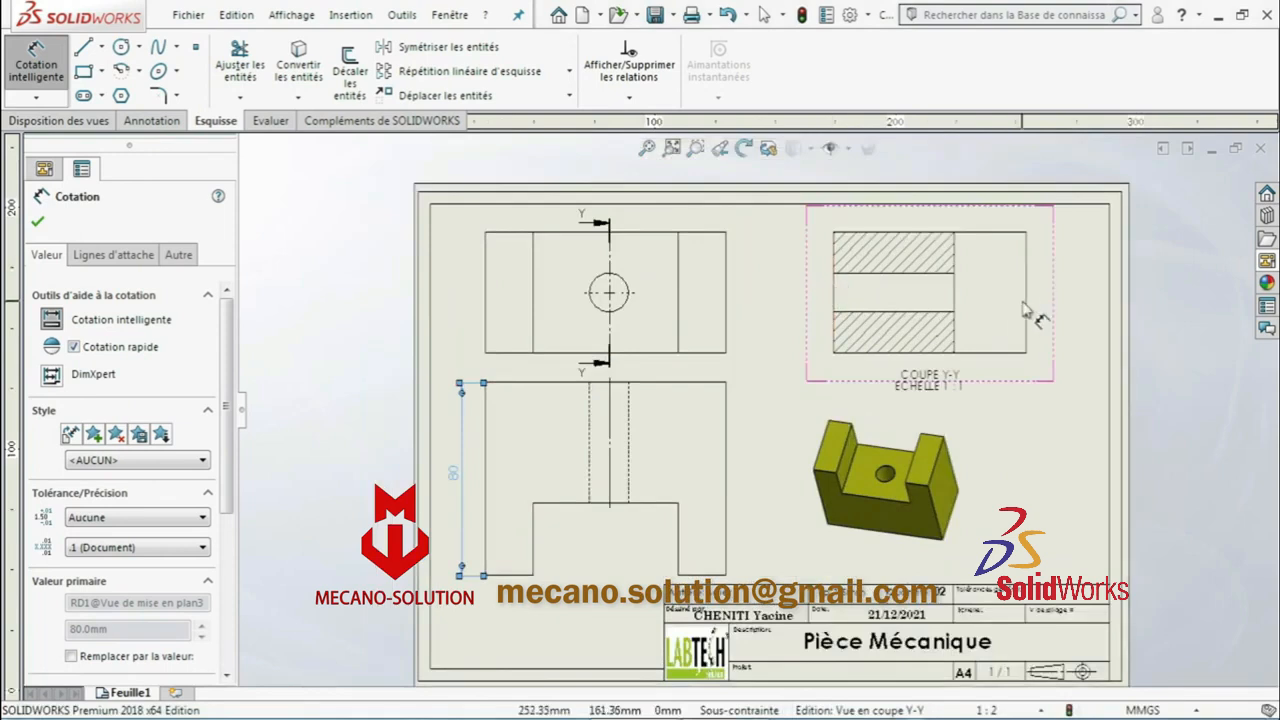
click(487, 313)
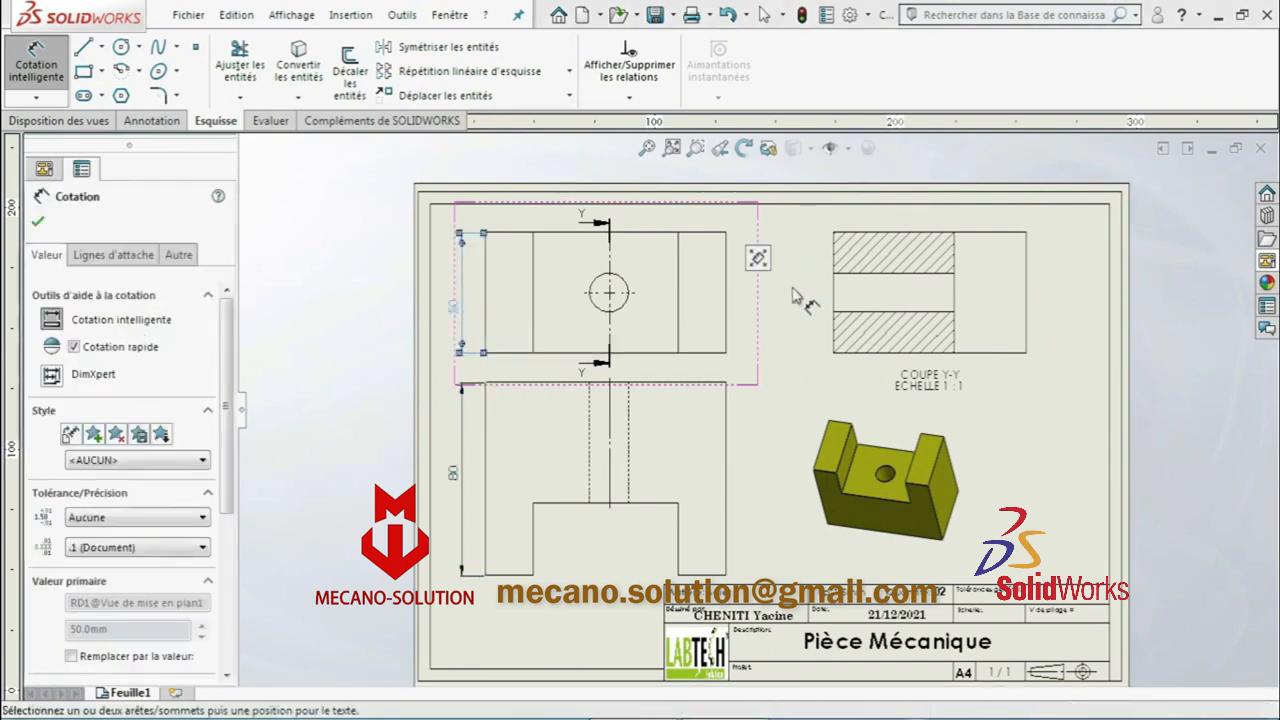
click(966, 232)
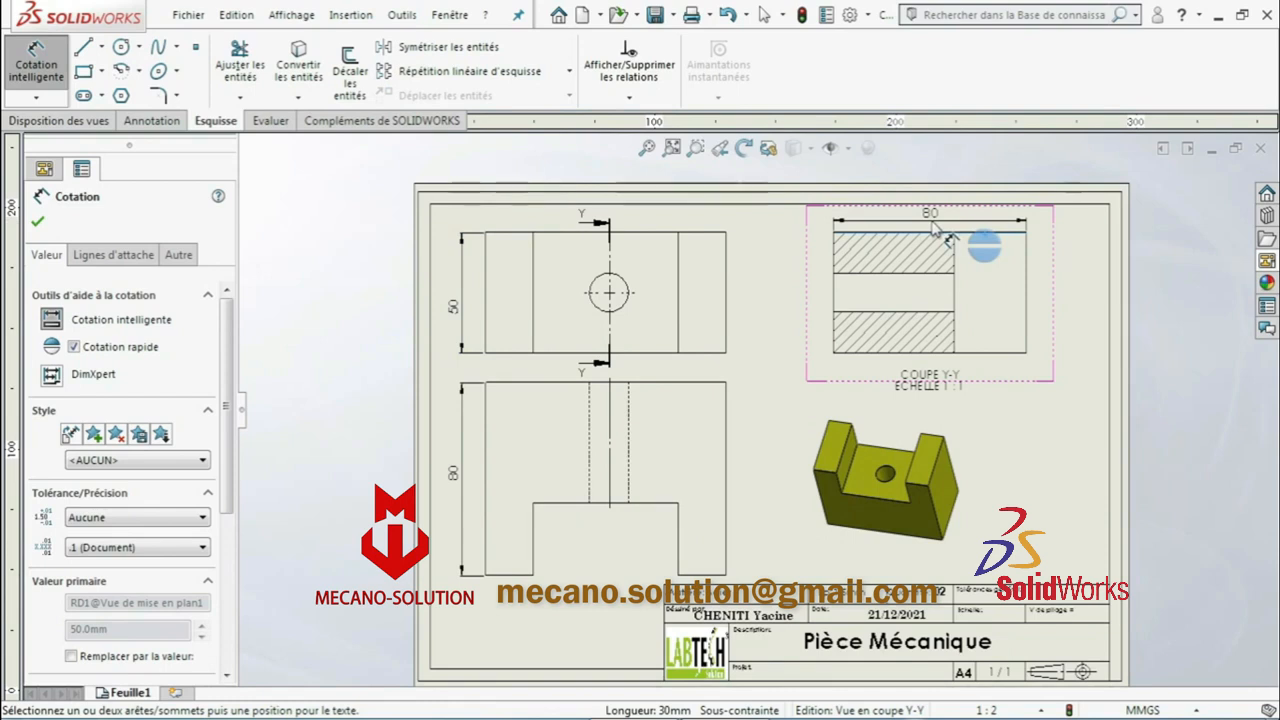
key(Escape)
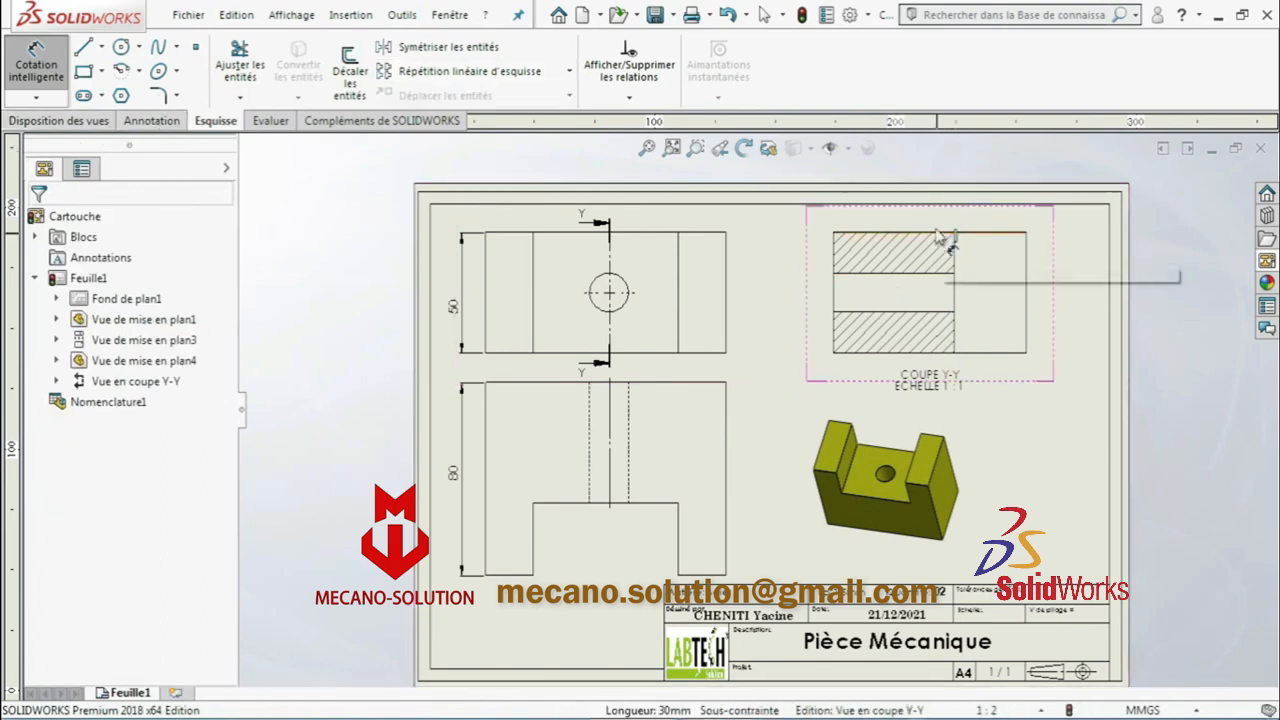
Dimension the overall width of the lower view just above its top edge
click(668, 391)
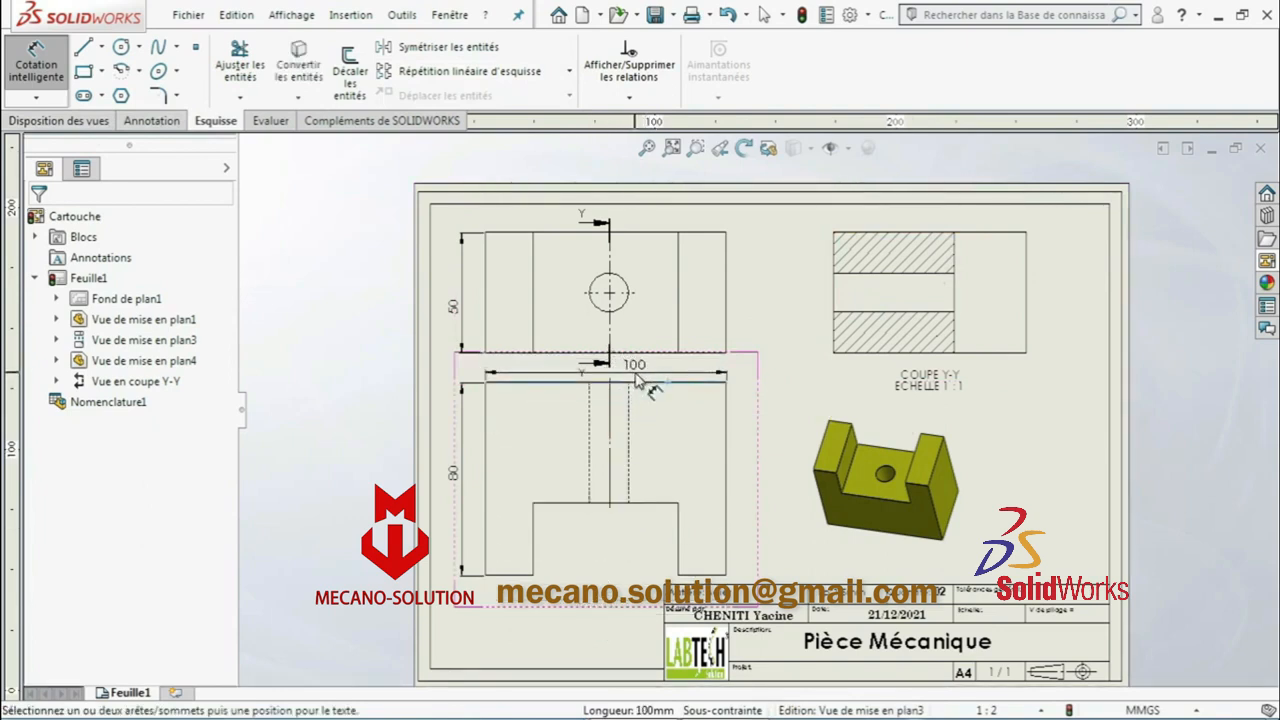
click(655, 380)
click(37, 224)
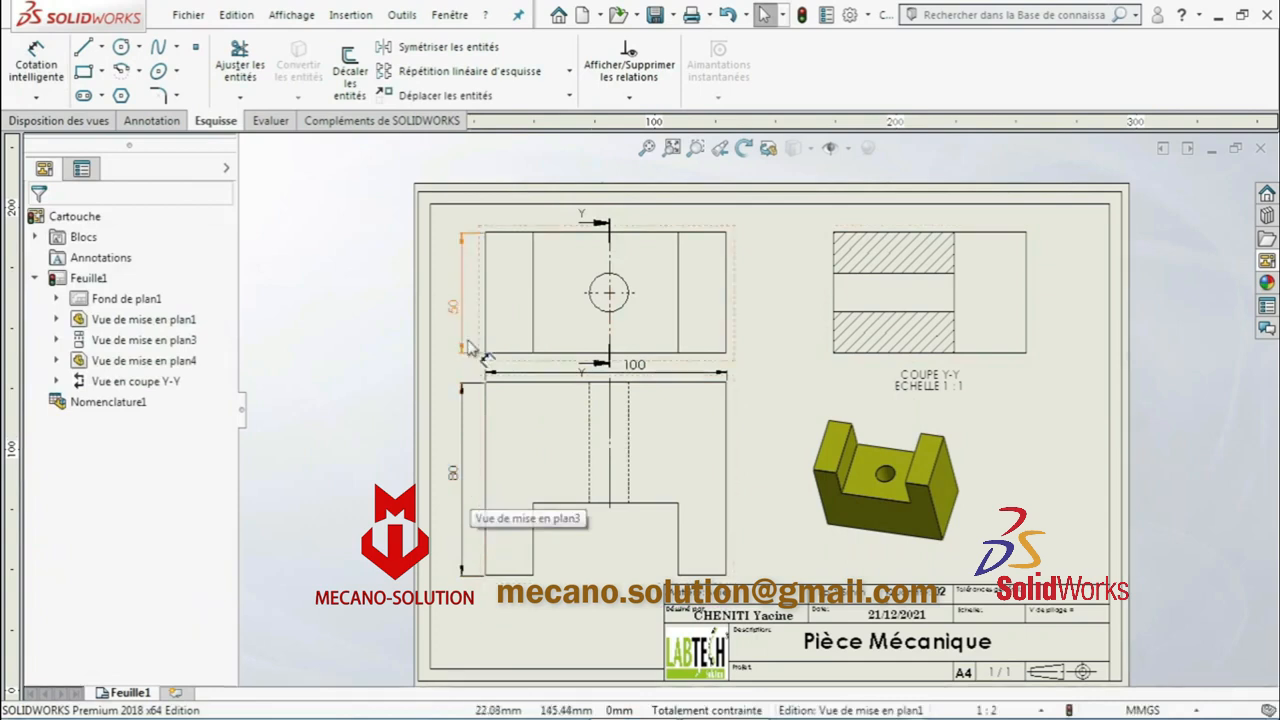
Insert the hole's centreline automatically in section view Y-Y using view selection
scroll(880, 340, down, 2)
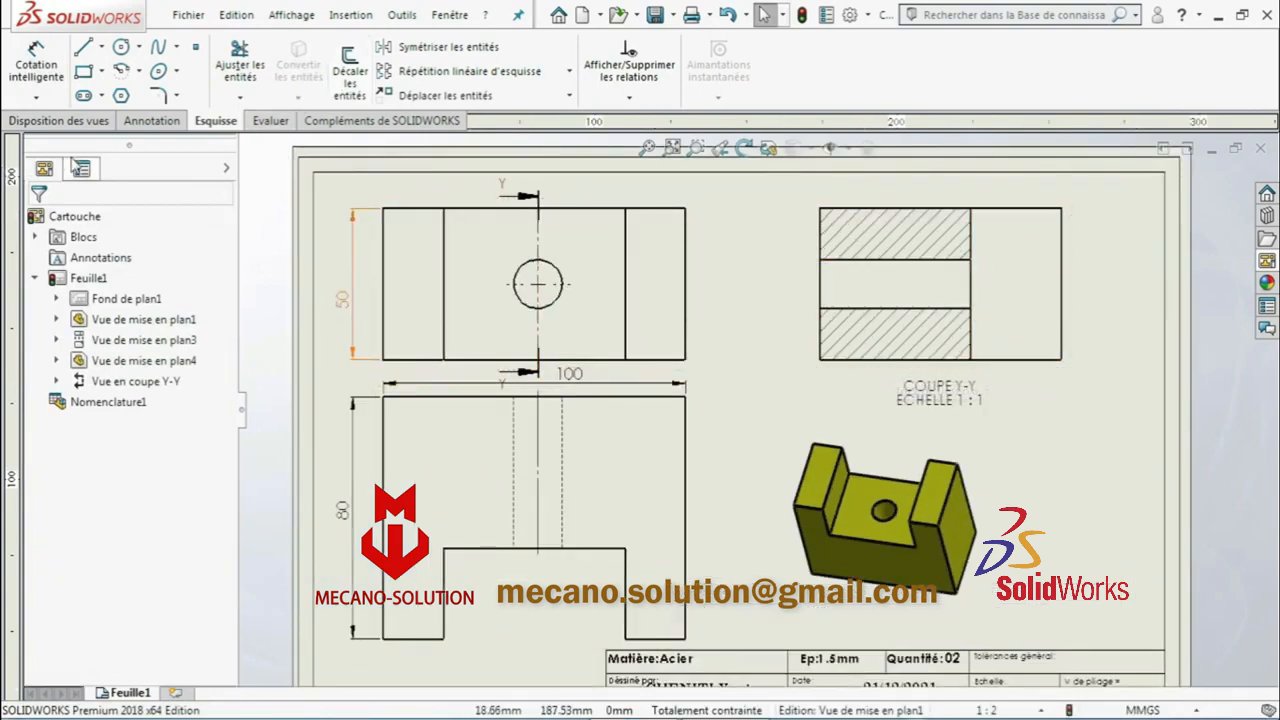
click(150, 120)
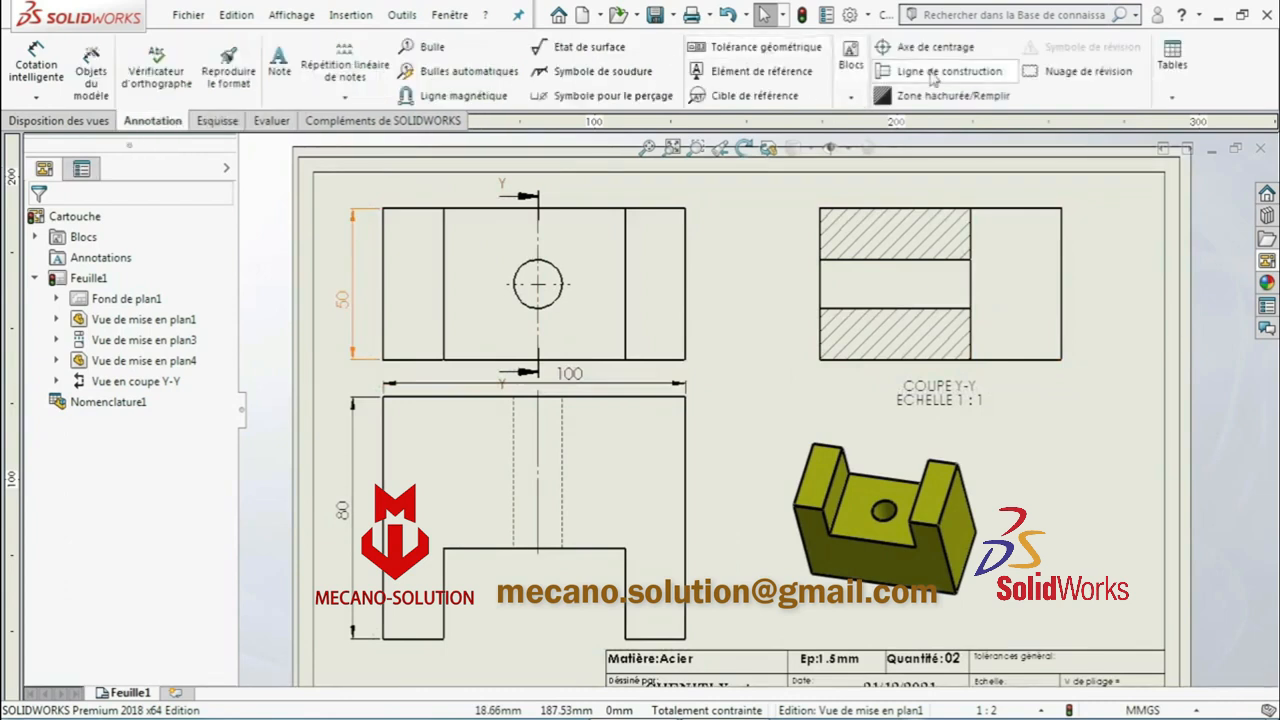
click(932, 72)
click(59, 448)
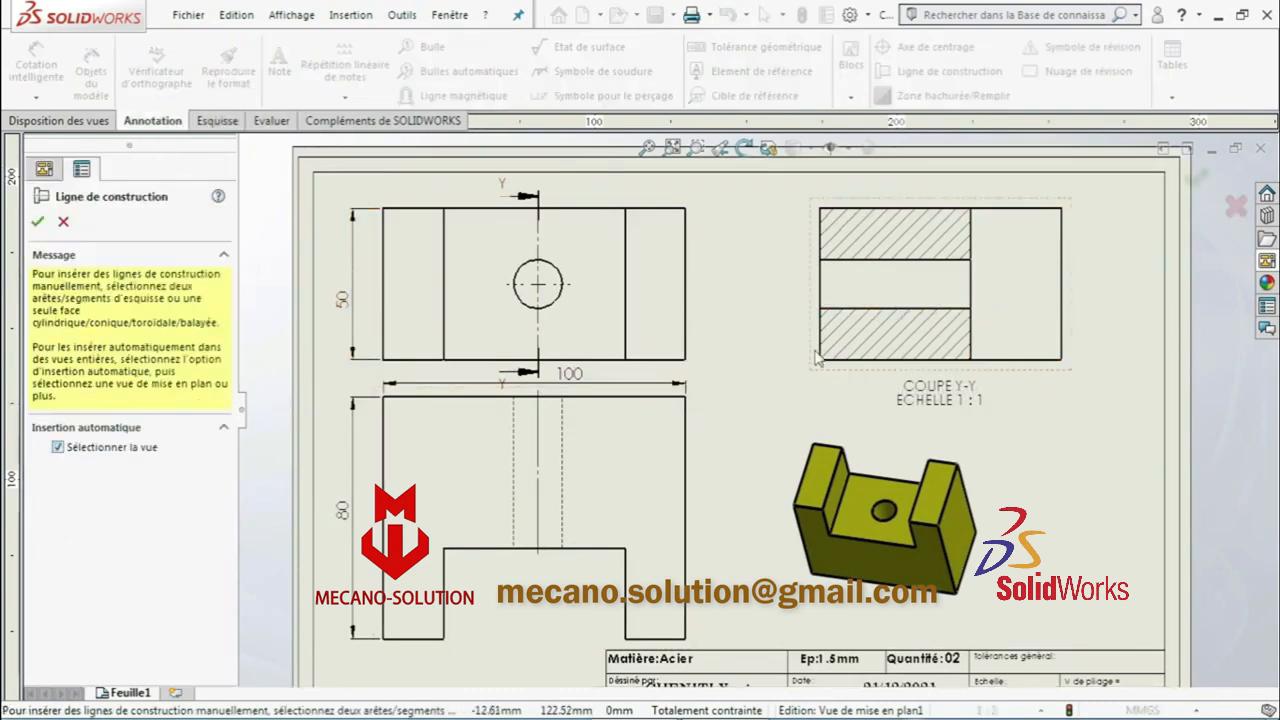
click(38, 221)
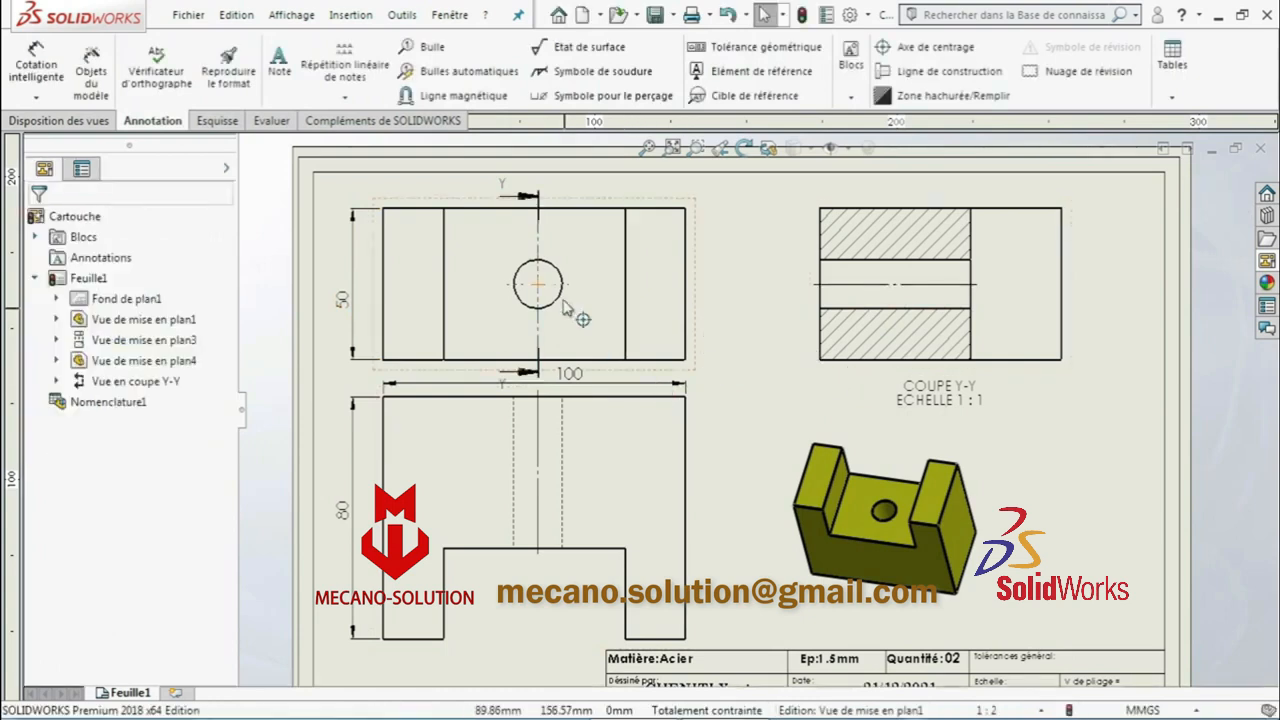
scroll(790, 468, up, 1)
scroll(937, 355, down, 2)
scroll(937, 355, up, 3)
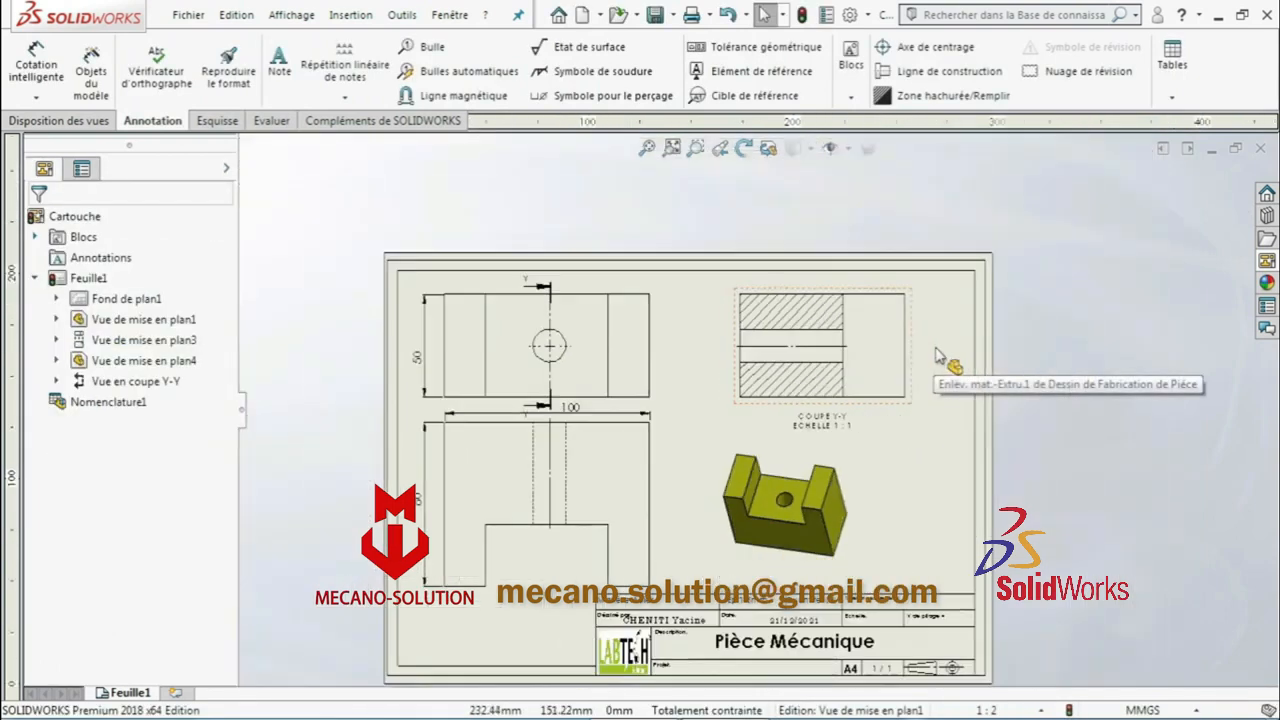
scroll(820, 371, down, 1)
scroll(655, 392, up, 1)
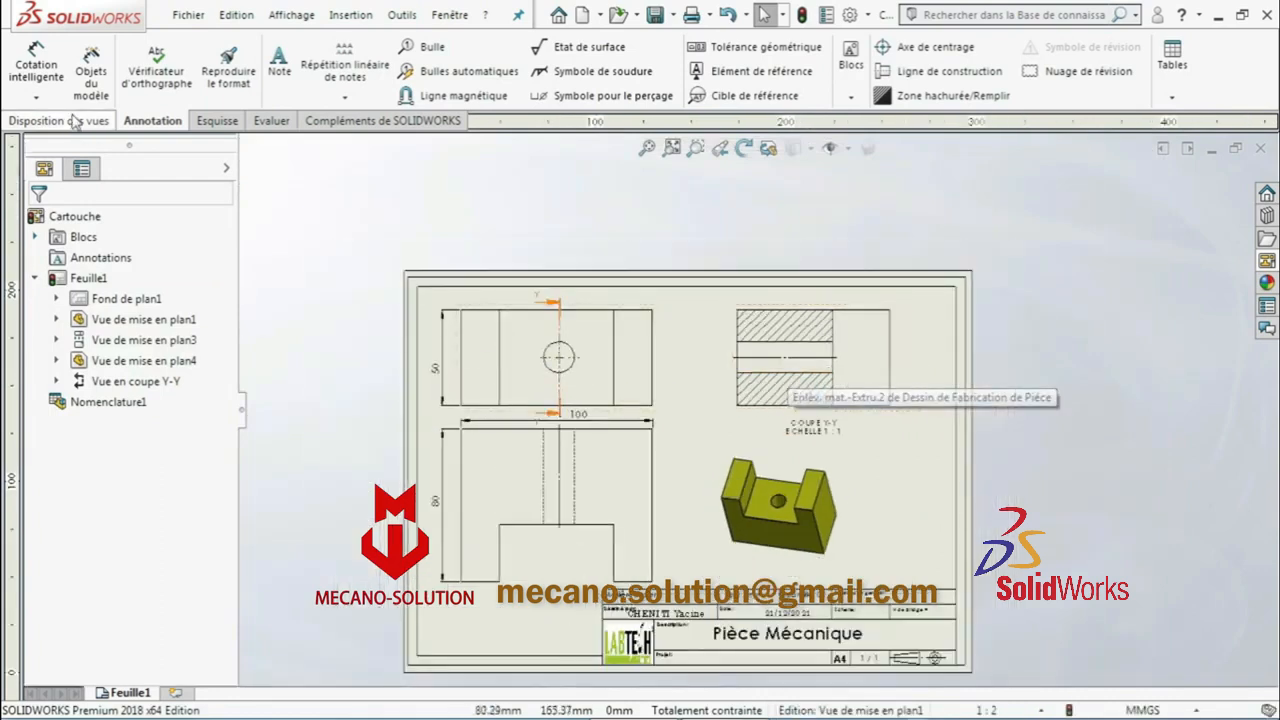
Dimension the hole's diameter in the front view, placing the text to the upper right of the circle
click(217, 121)
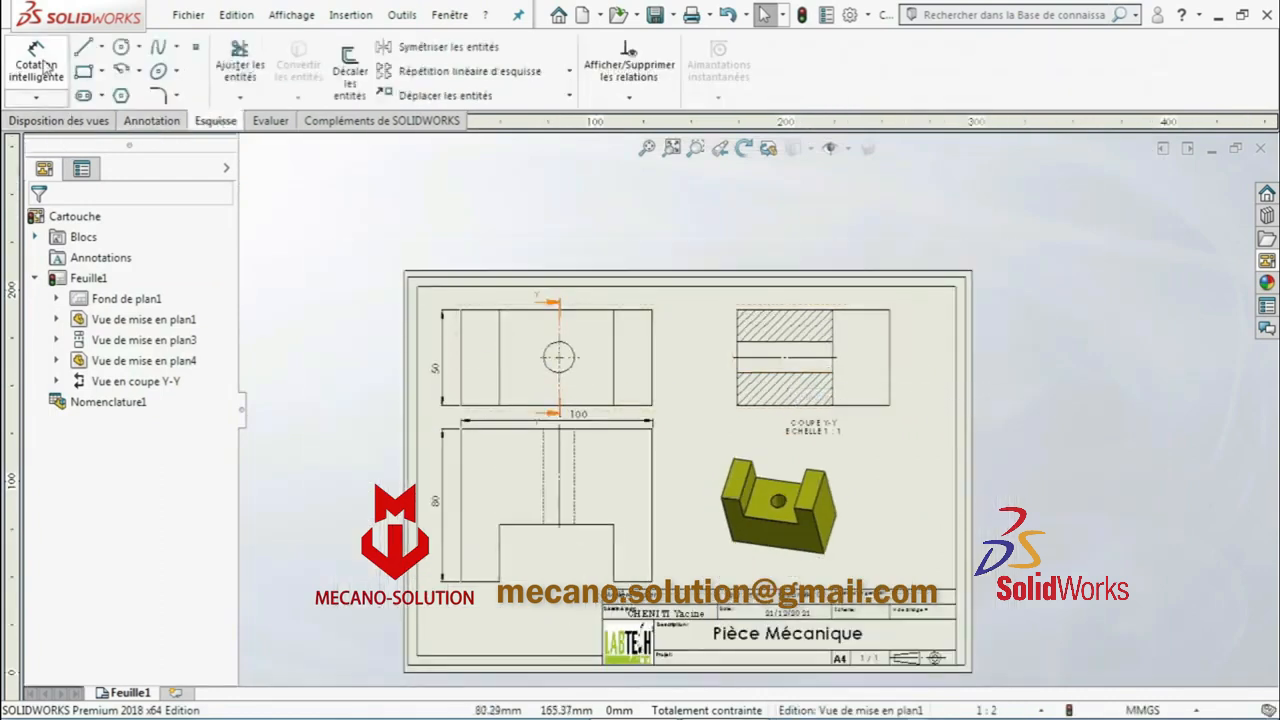
click(49, 66)
scroll(565, 360, down, 5)
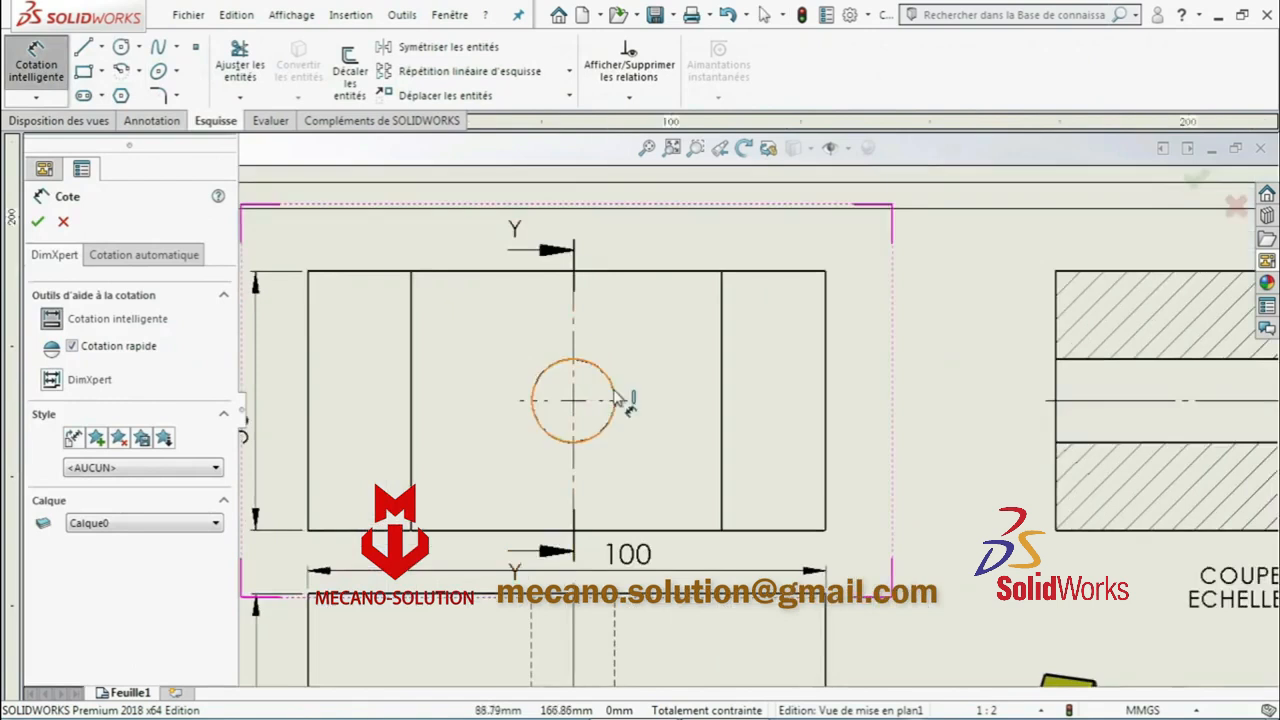
click(617, 398)
click(668, 343)
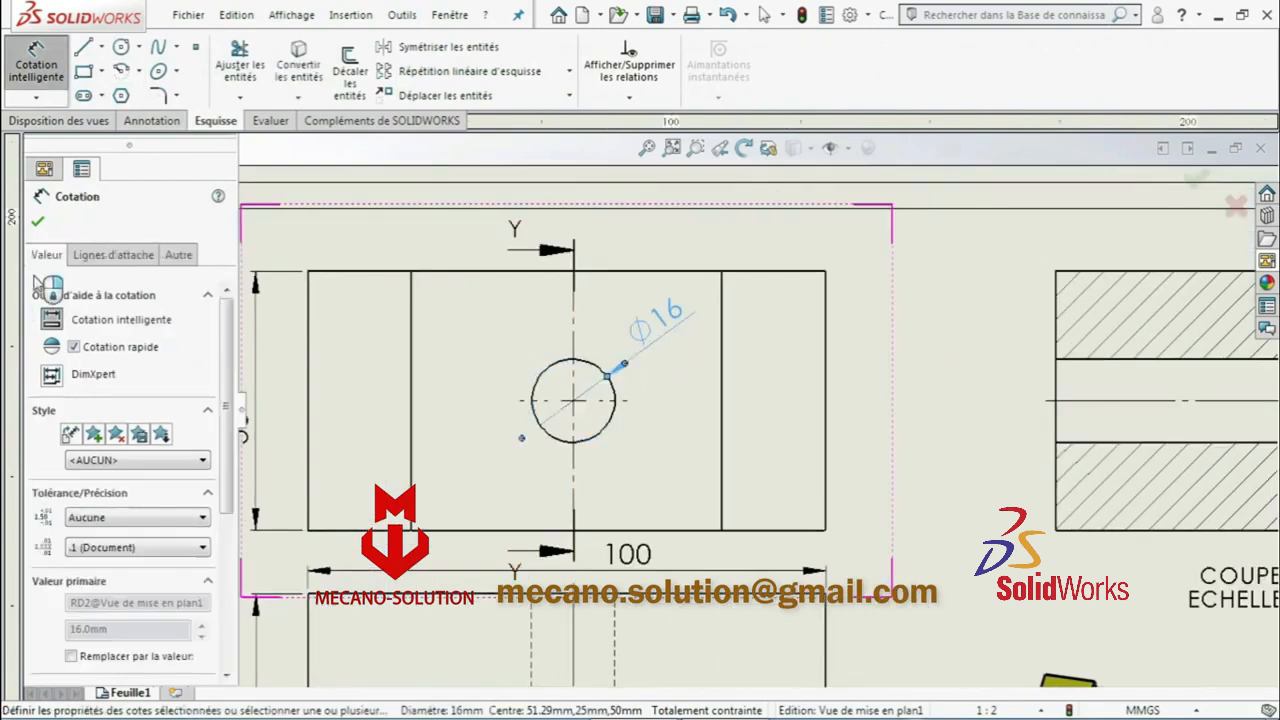
key(Escape)
Dimension the distance from section line Y-Y to the front view's right edge, above the view, as a driven dimension
click(56, 66)
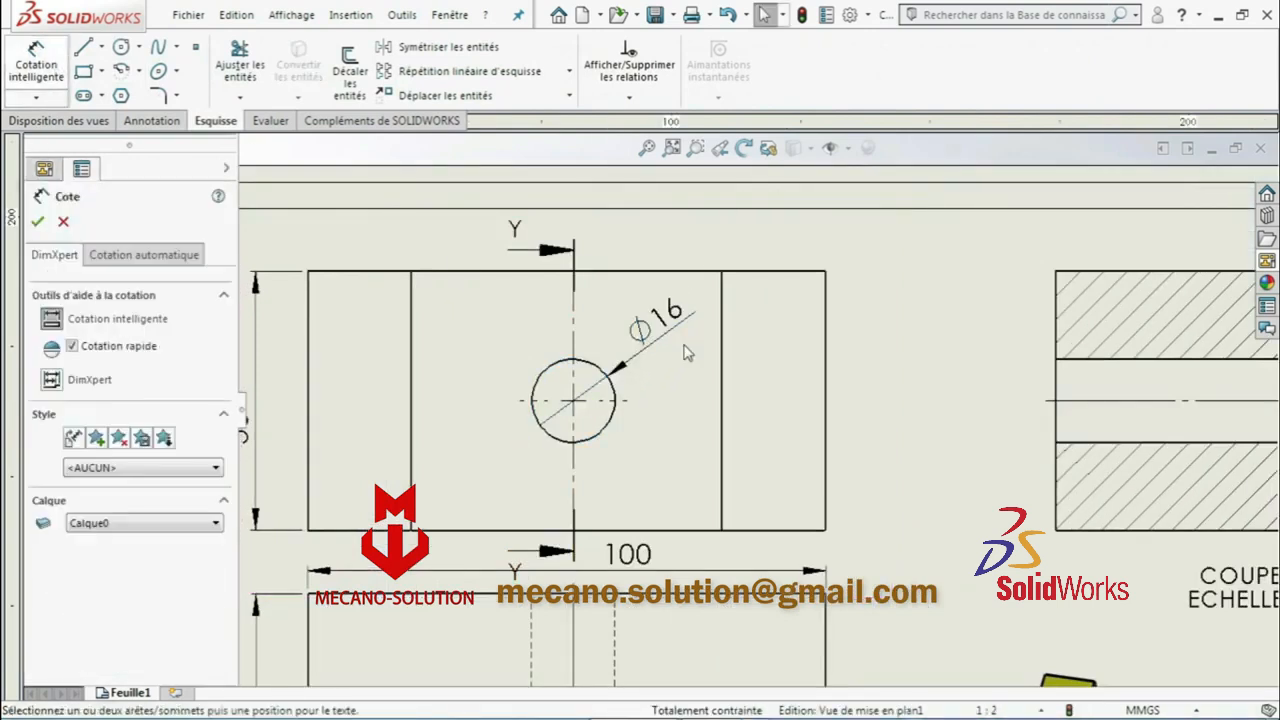
click(575, 424)
click(826, 500)
scroll(695, 360, up, 3)
click(732, 296)
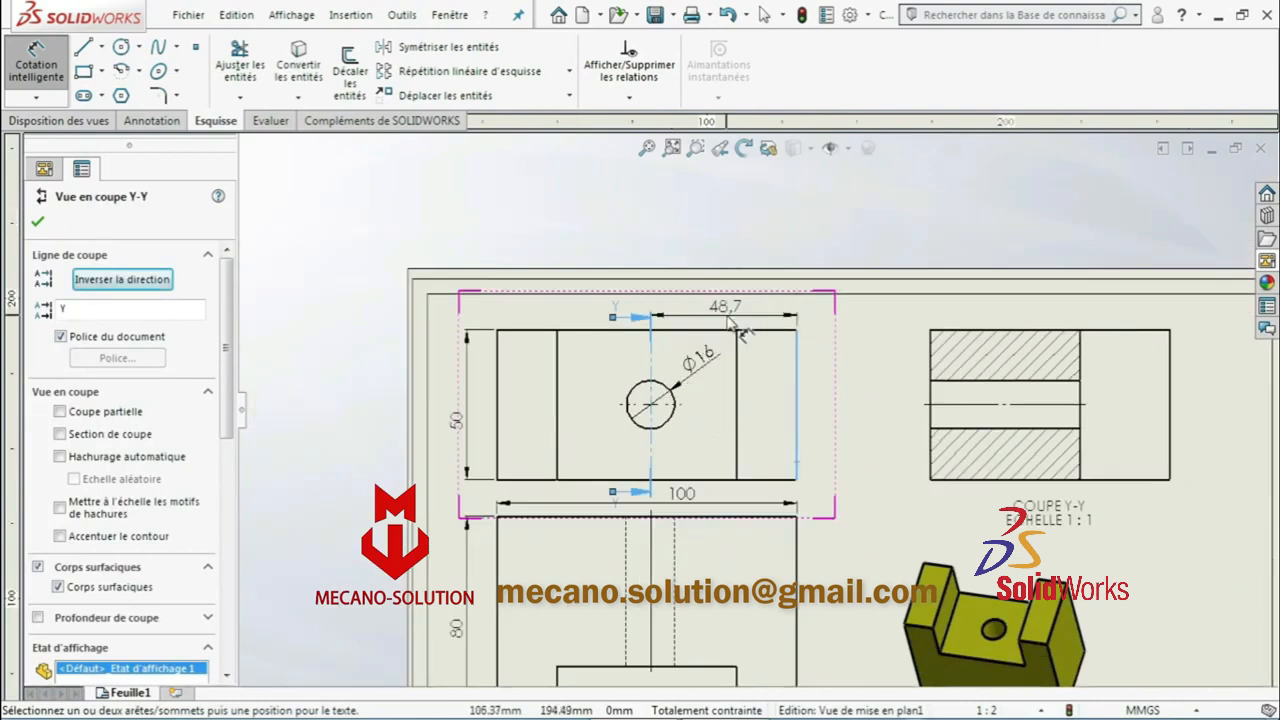
scroll(732, 296, up, 2)
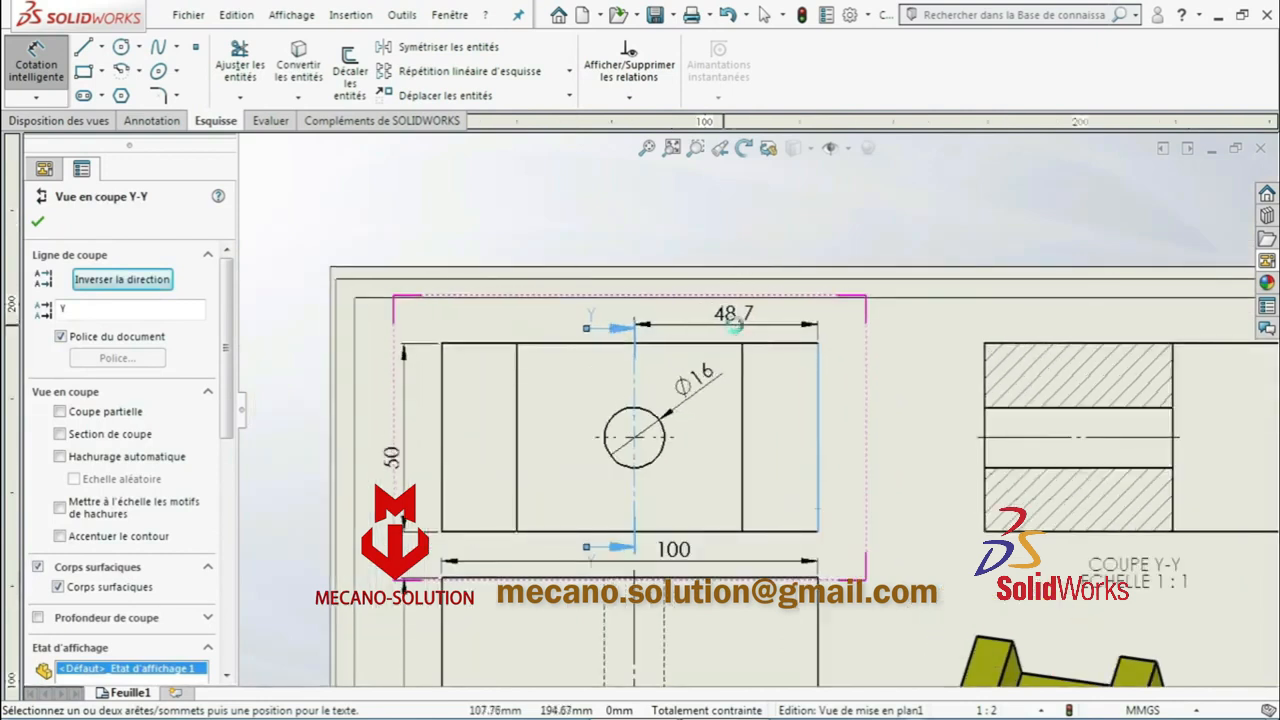
click(735, 322)
click(352, 226)
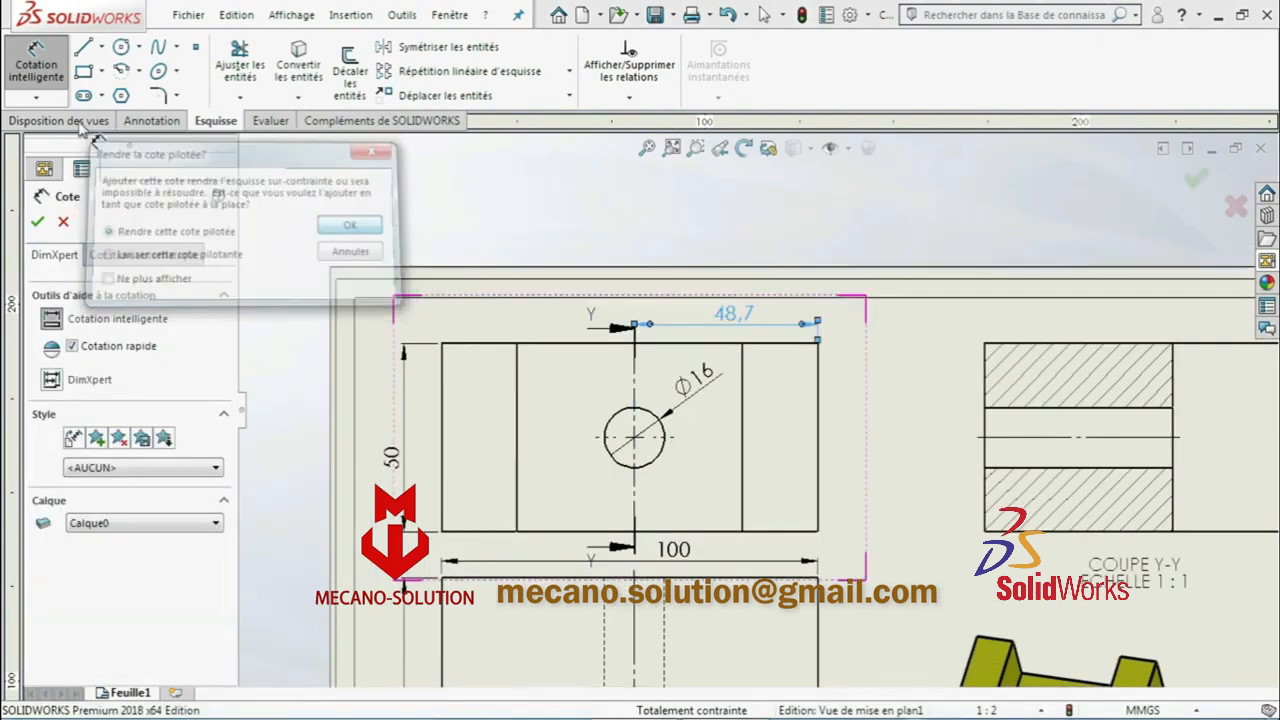
Dimension the vertical distance from the hole's centre mark to the front view's bottom edge, outside its right edge
click(668, 443)
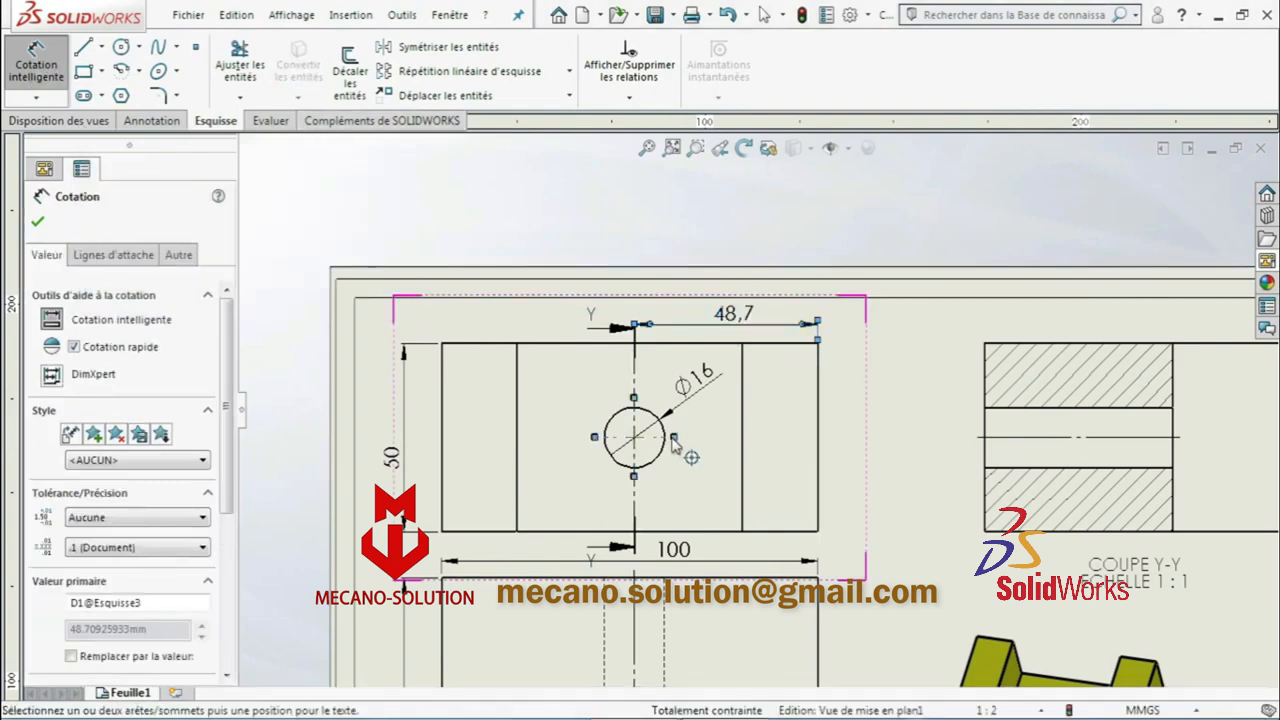
click(712, 531)
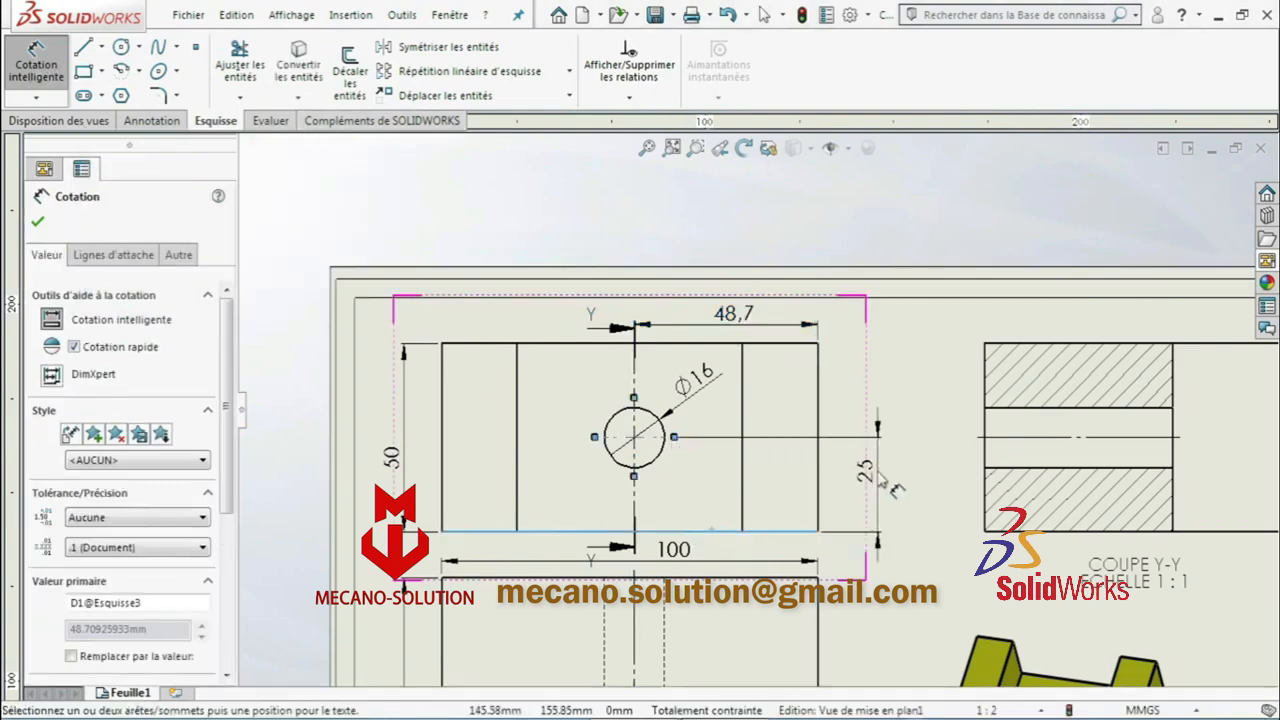
click(880, 478)
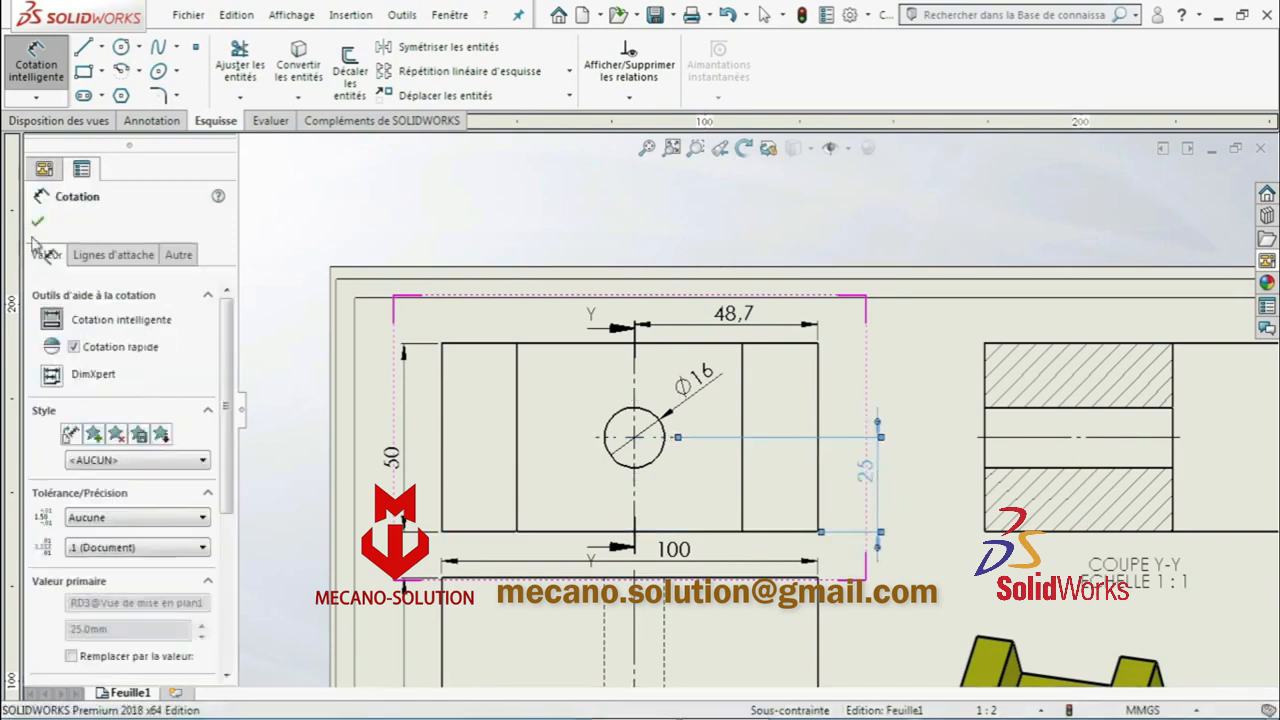
key(Escape)
Examine the hole's horizontal position dimension and the section line in the front view
scroll(674, 420, up, 4)
scroll(775, 470, down, 4)
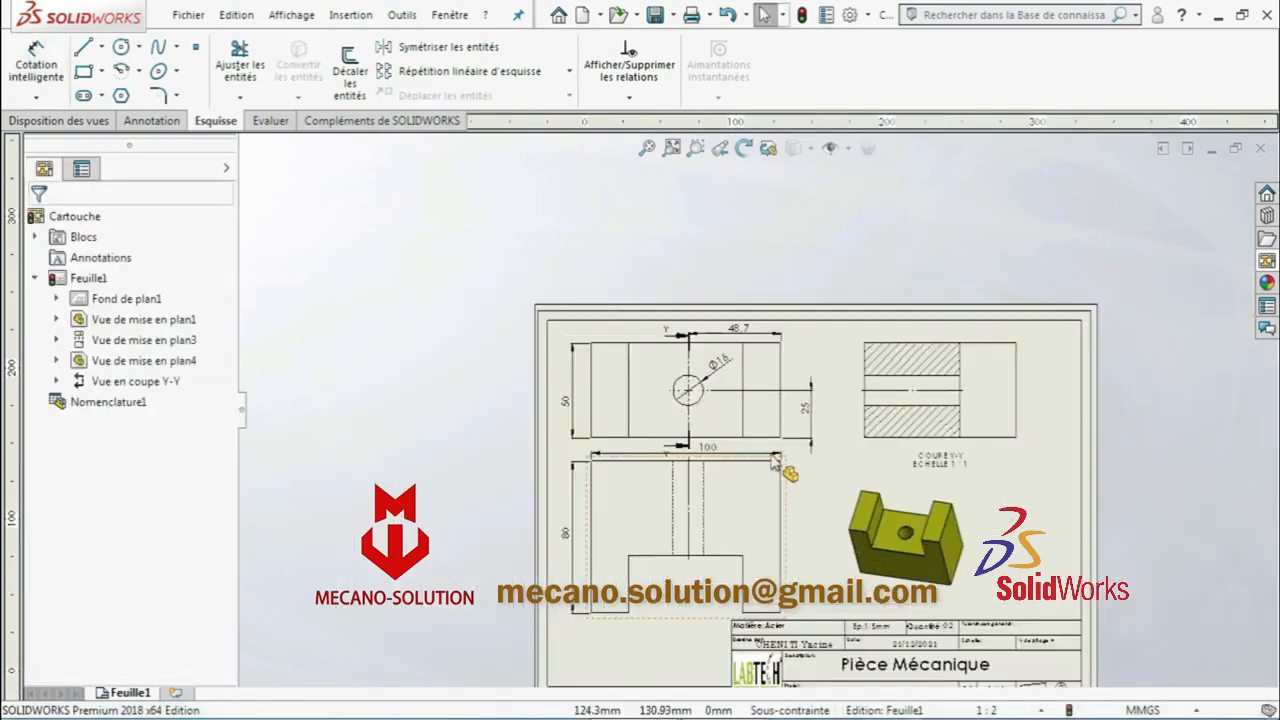
scroll(724, 304, up, 4)
scroll(724, 304, down, 5)
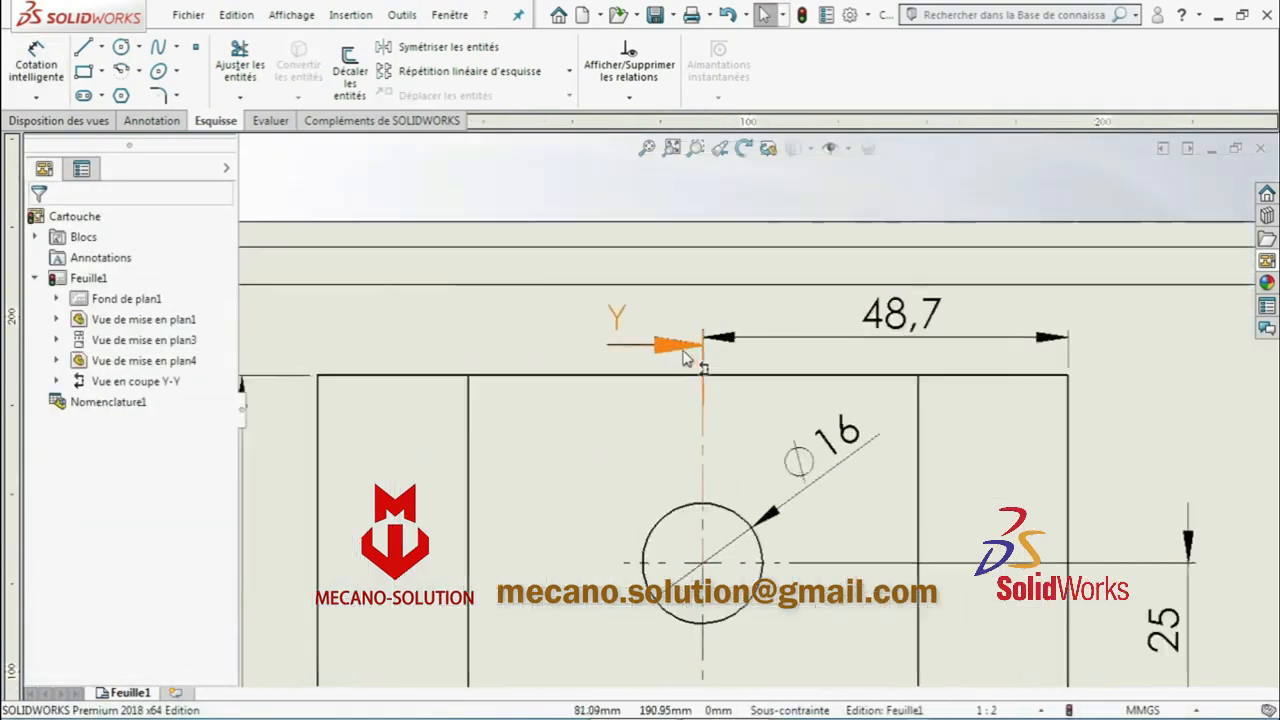
scroll(645, 340, up, 5)
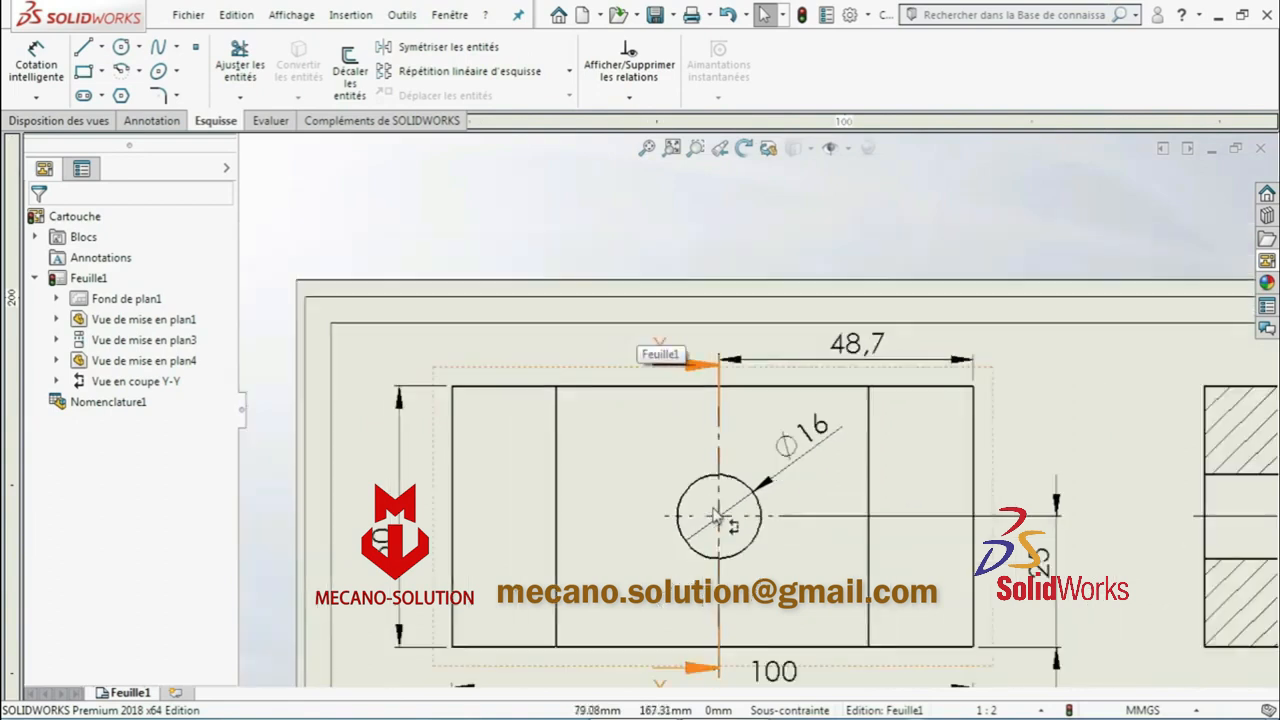
scroll(744, 348, down, 4)
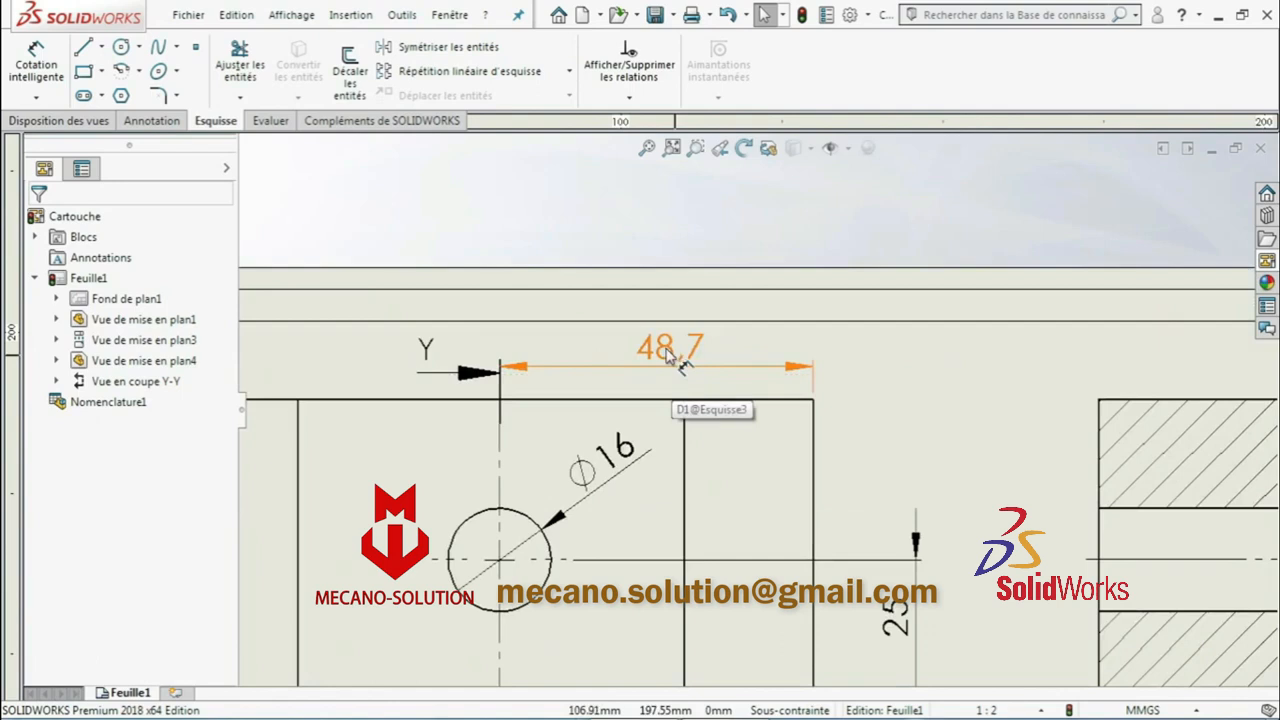
scroll(690, 385, up, 3)
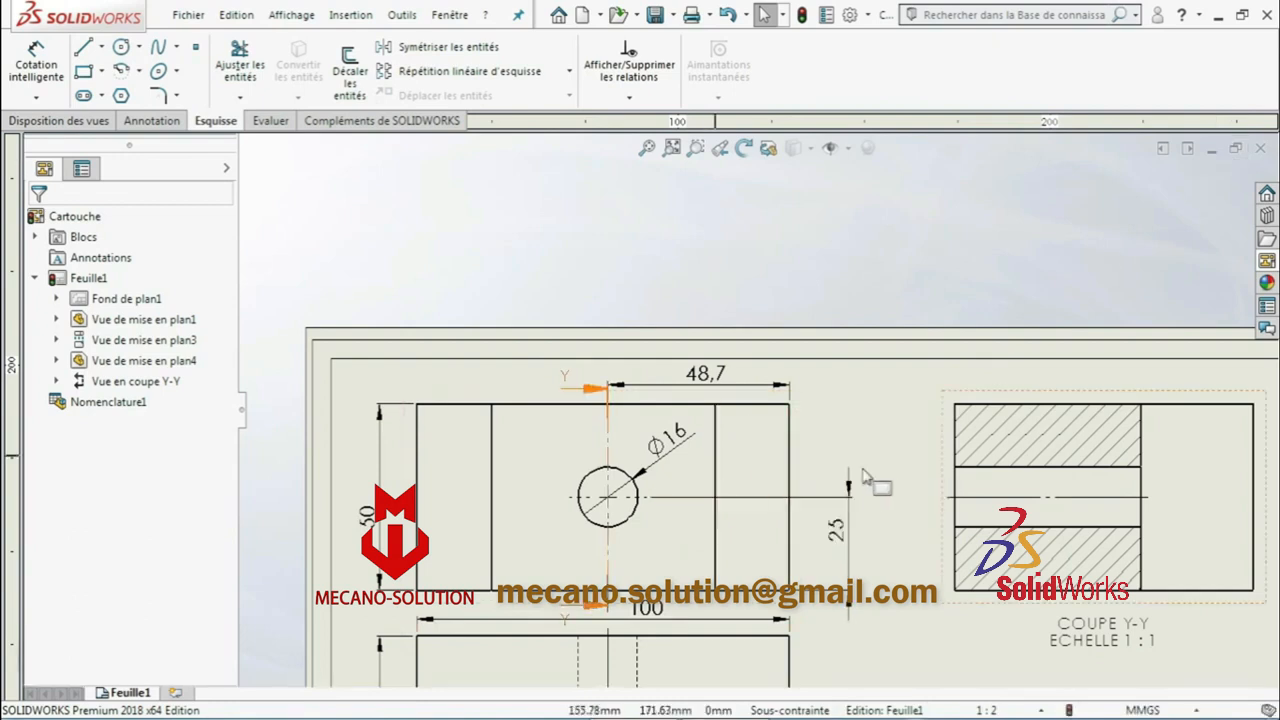
scroll(790, 440, down, 2)
scroll(760, 422, down, 2)
Open the part from the front view and edit the sketch of the hole cut
click(750, 428)
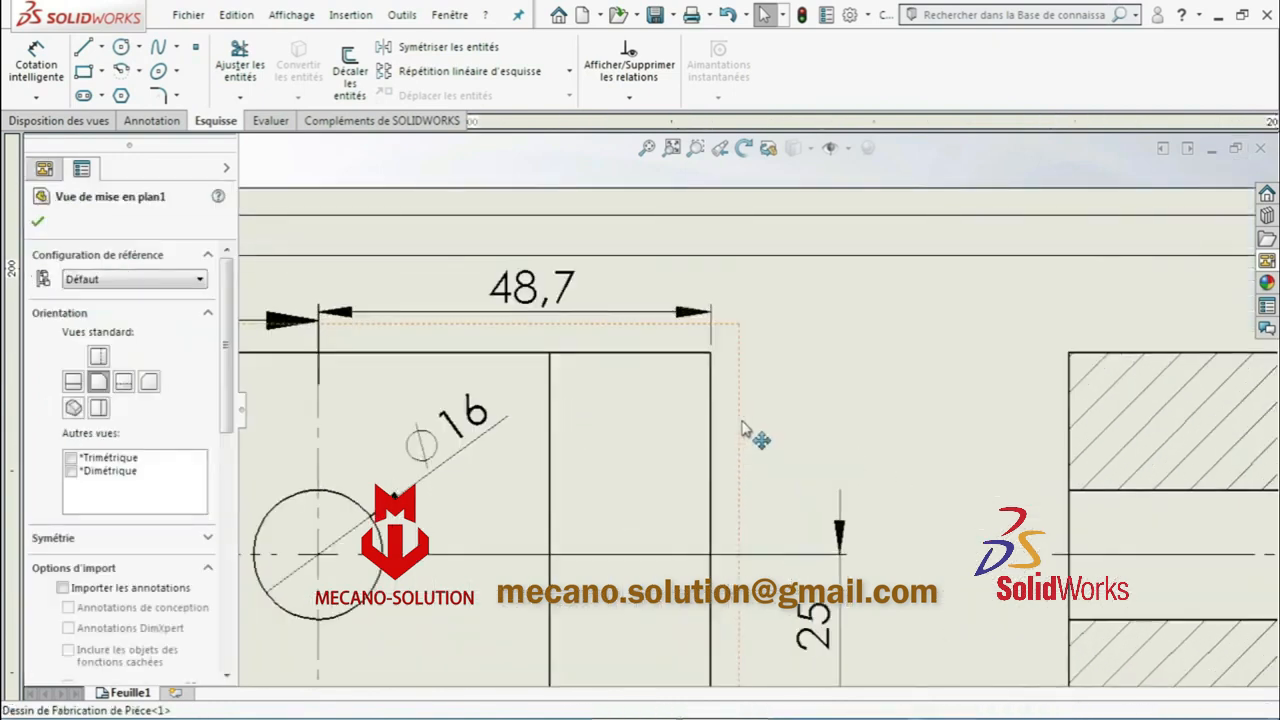
right_click(748, 430)
click(787, 114)
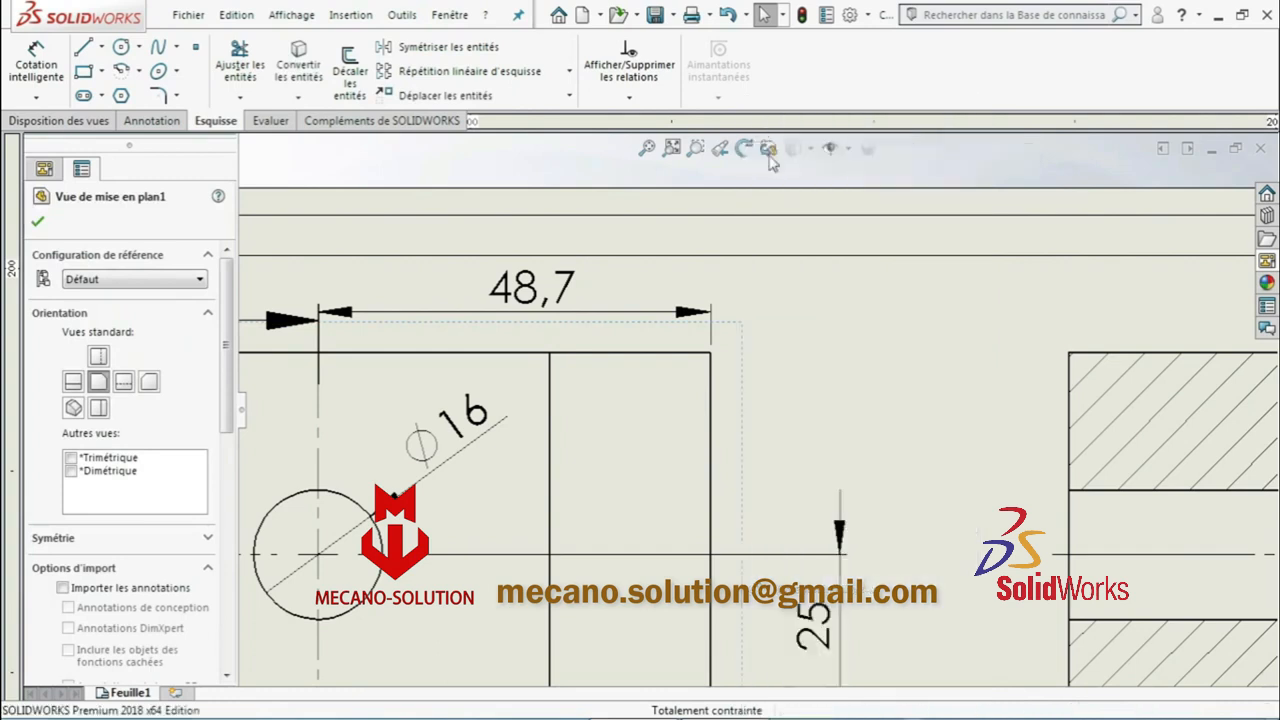
scroll(803, 423, down, 6)
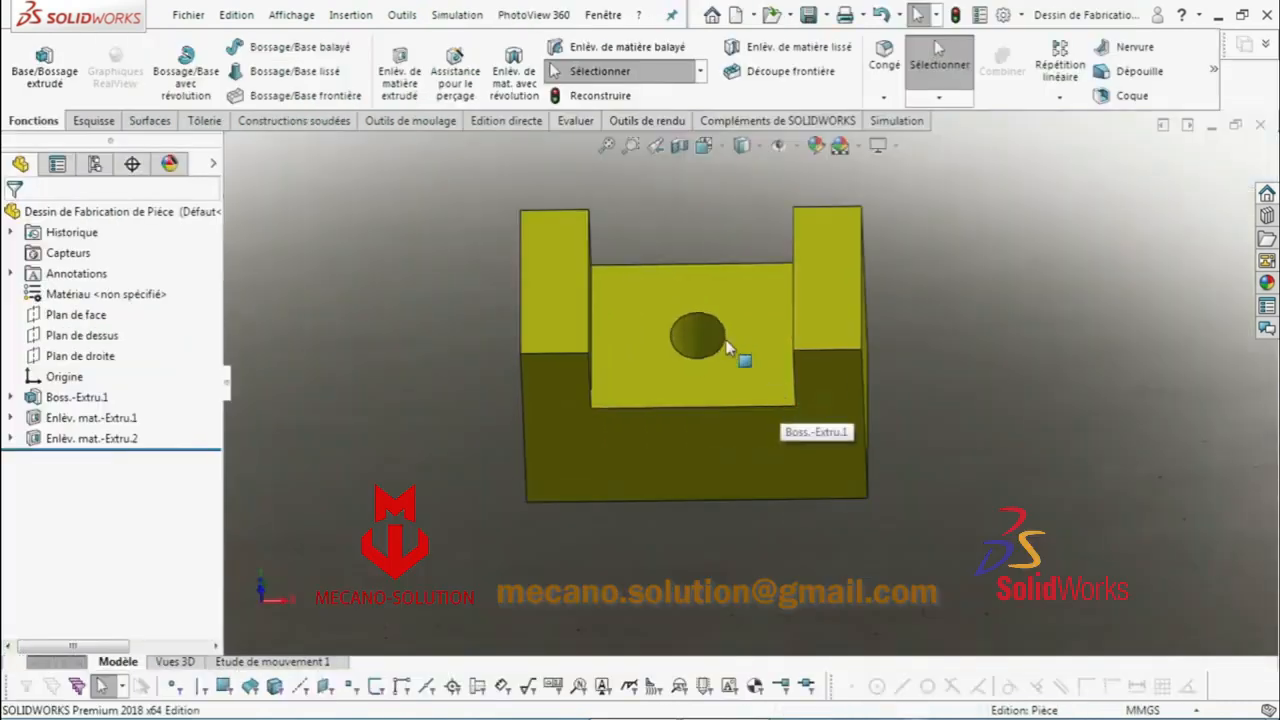
right_click(706, 343)
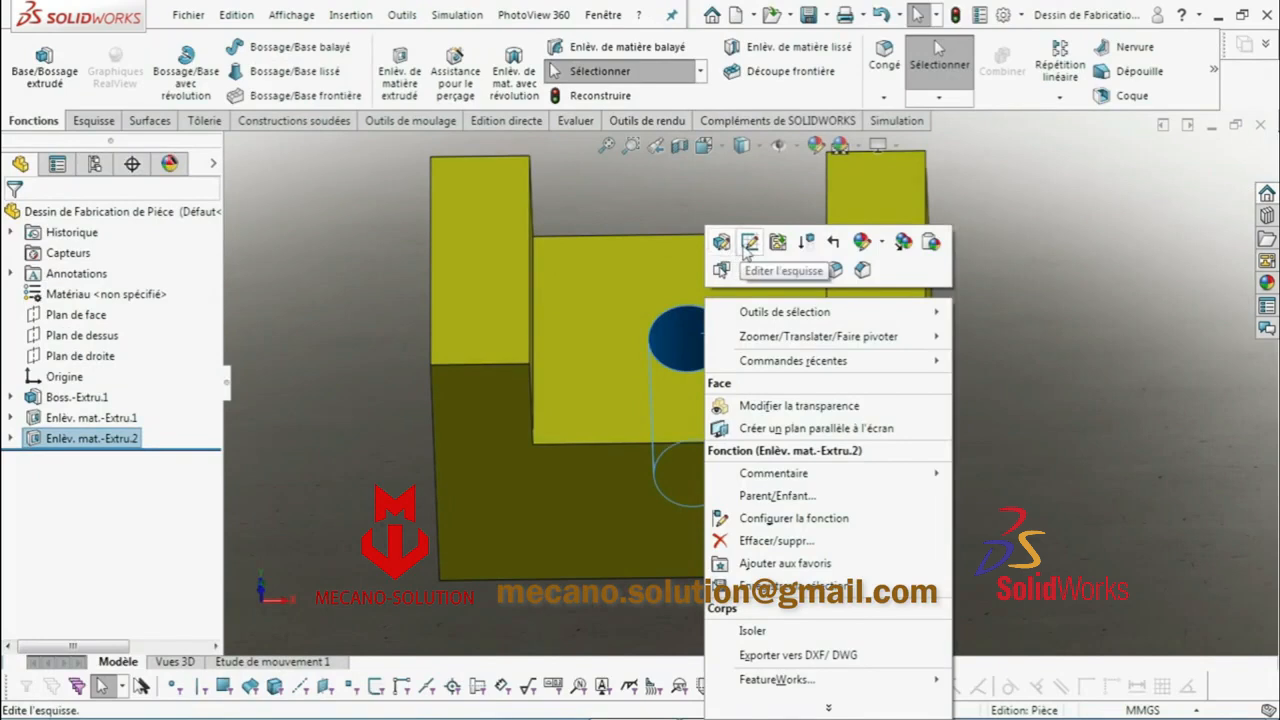
click(748, 246)
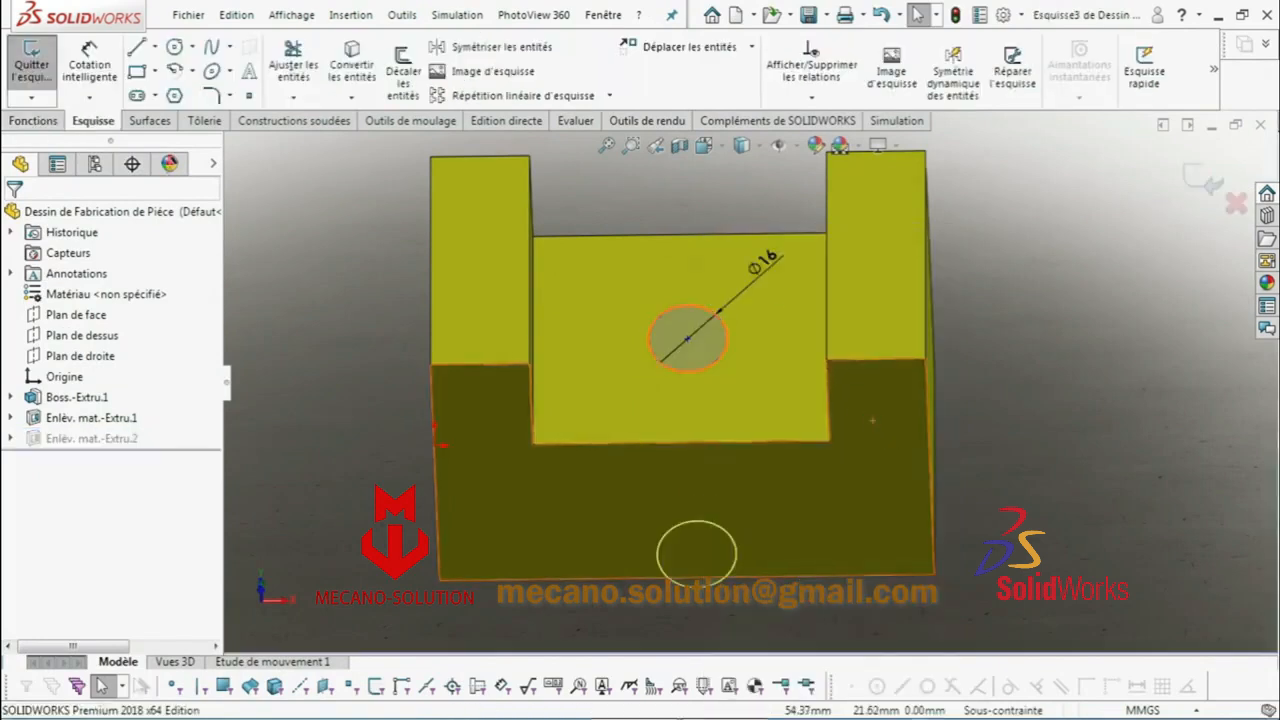
Dimension the hole's centre 50 mm from the block's right edge in the sketch
click(78, 81)
click(688, 340)
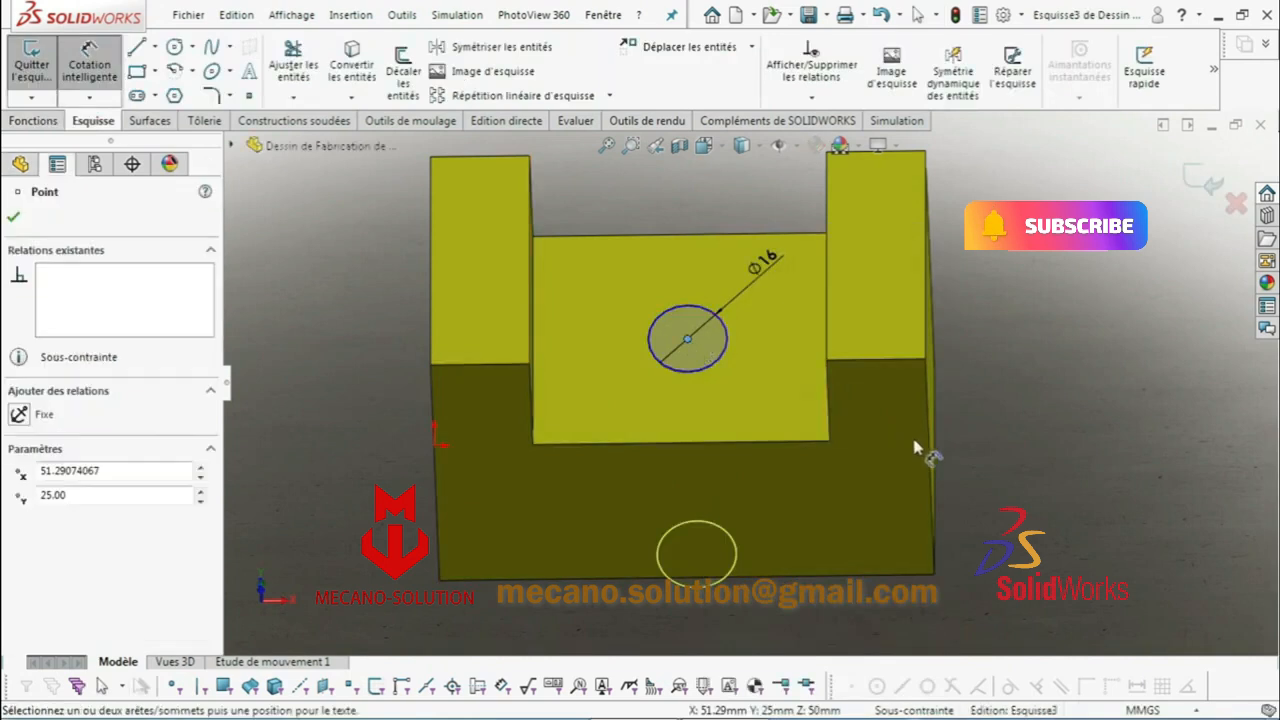
click(936, 455)
scroll(846, 534, up, 2)
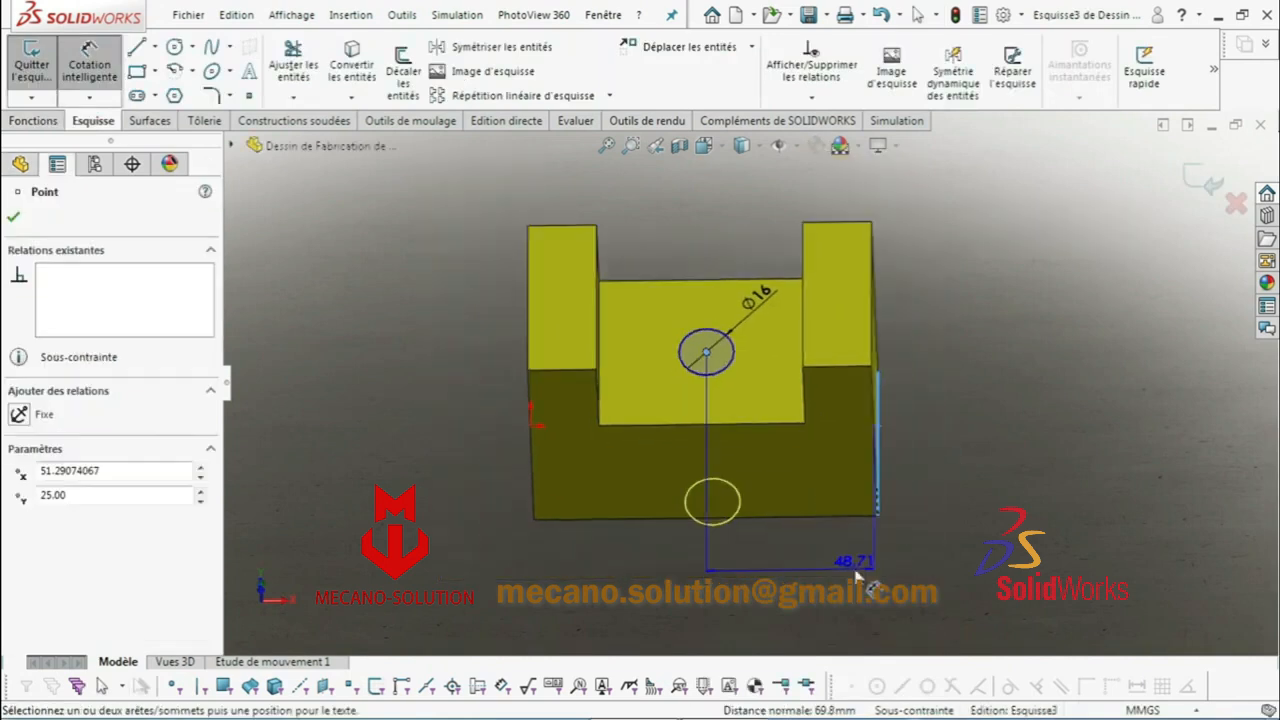
click(855, 570)
text(50)
key(Return)
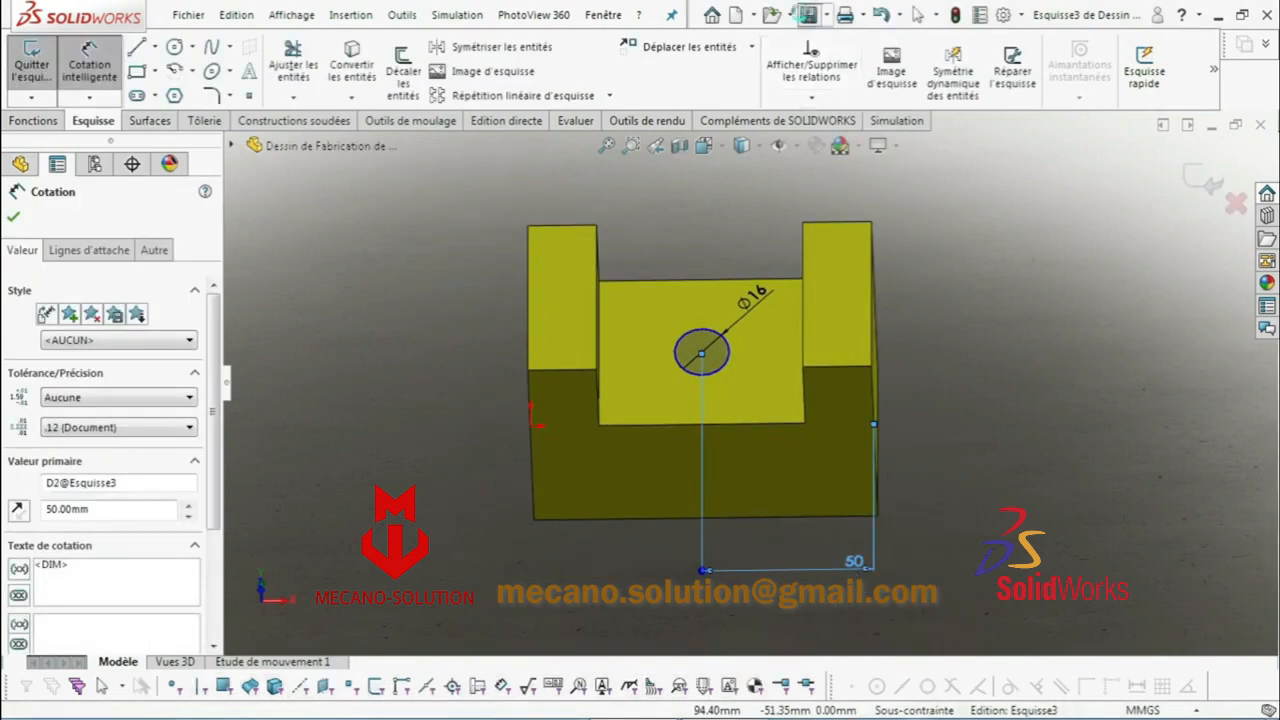
Save the edited part, leaving the hole sketch, and return to the Cartouche drawing
click(806, 14)
click(626, 317)
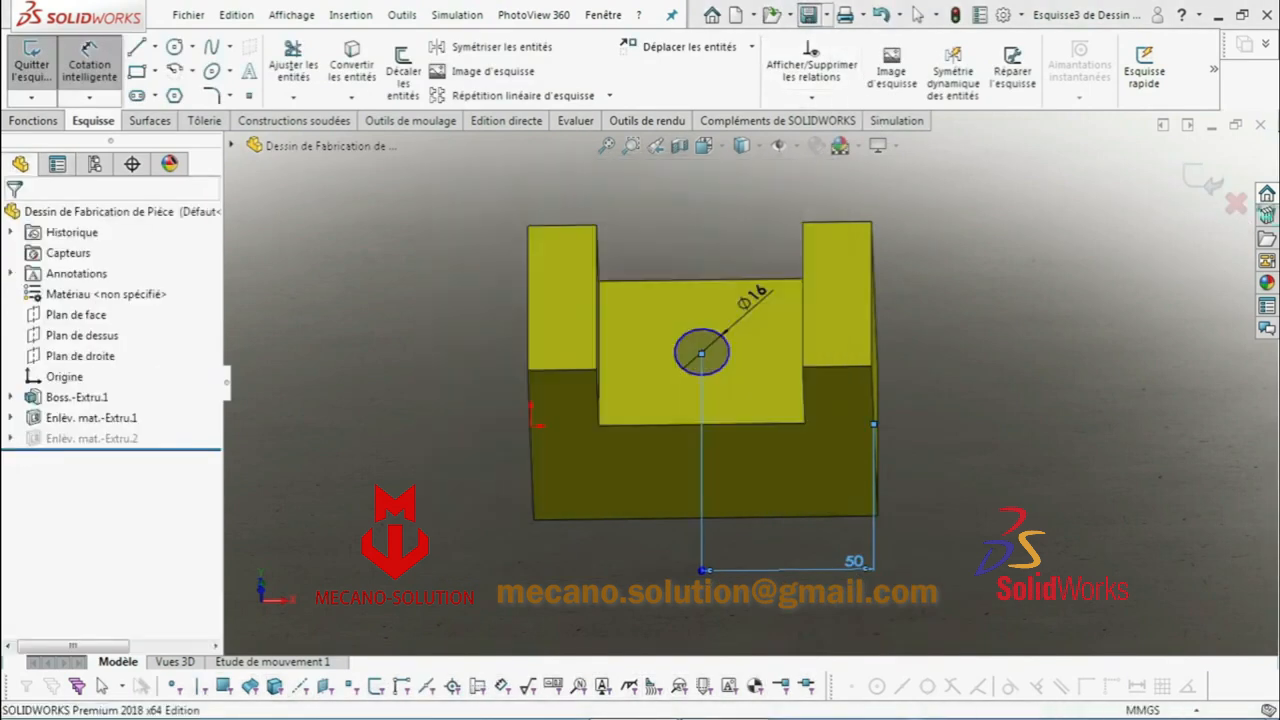
click(1208, 180)
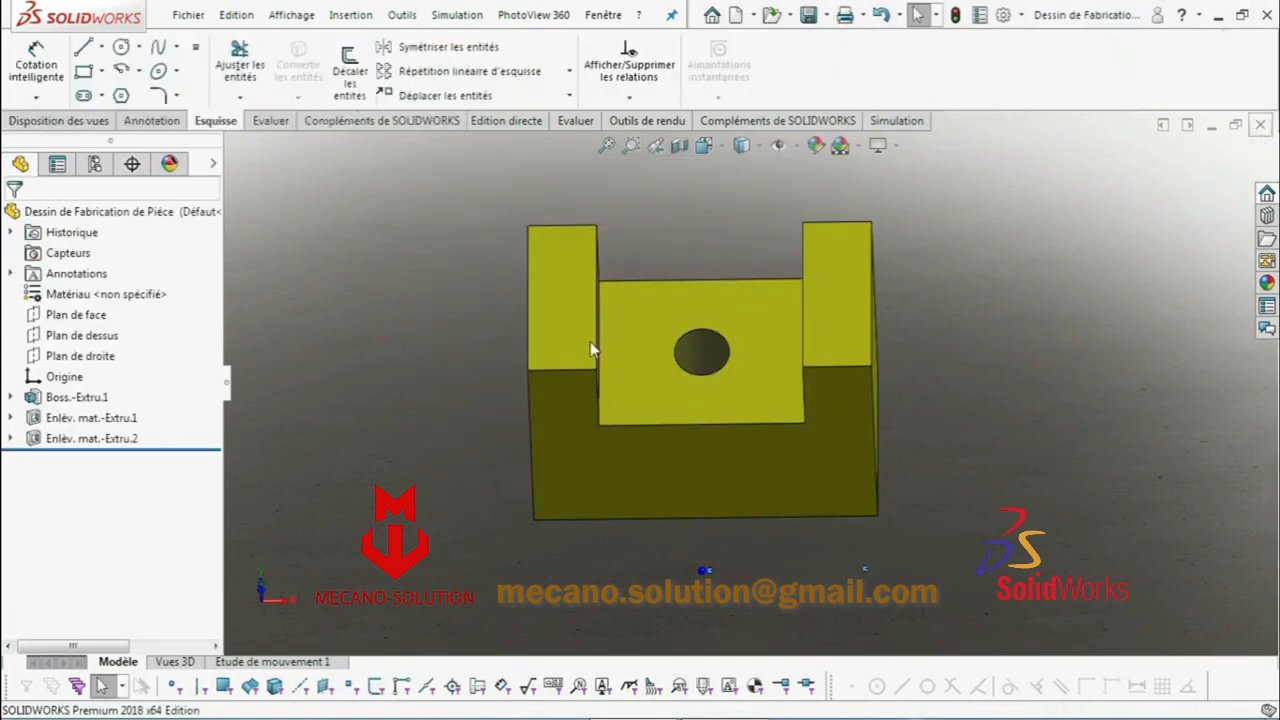
key(ctrl+o)
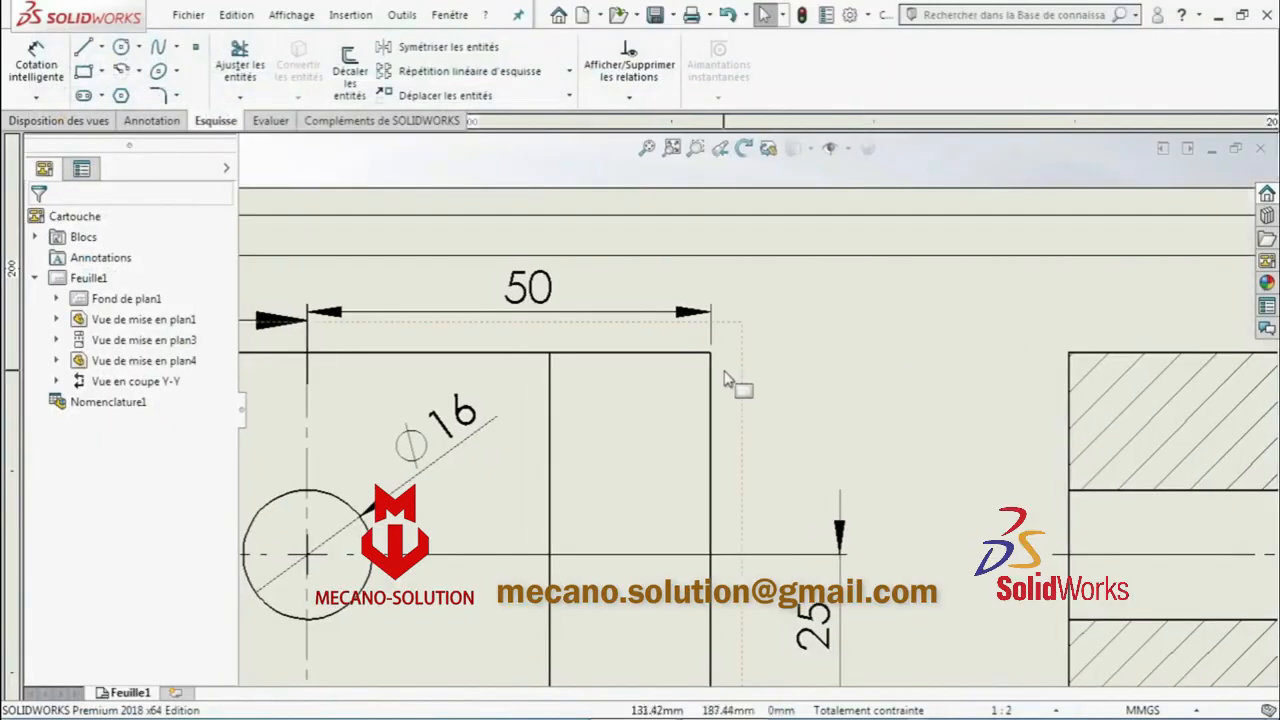
Extend the upper end of section line Y-Y in the front view so its arrow sits above the 50 mm dimension line
scroll(727, 380, up, 5)
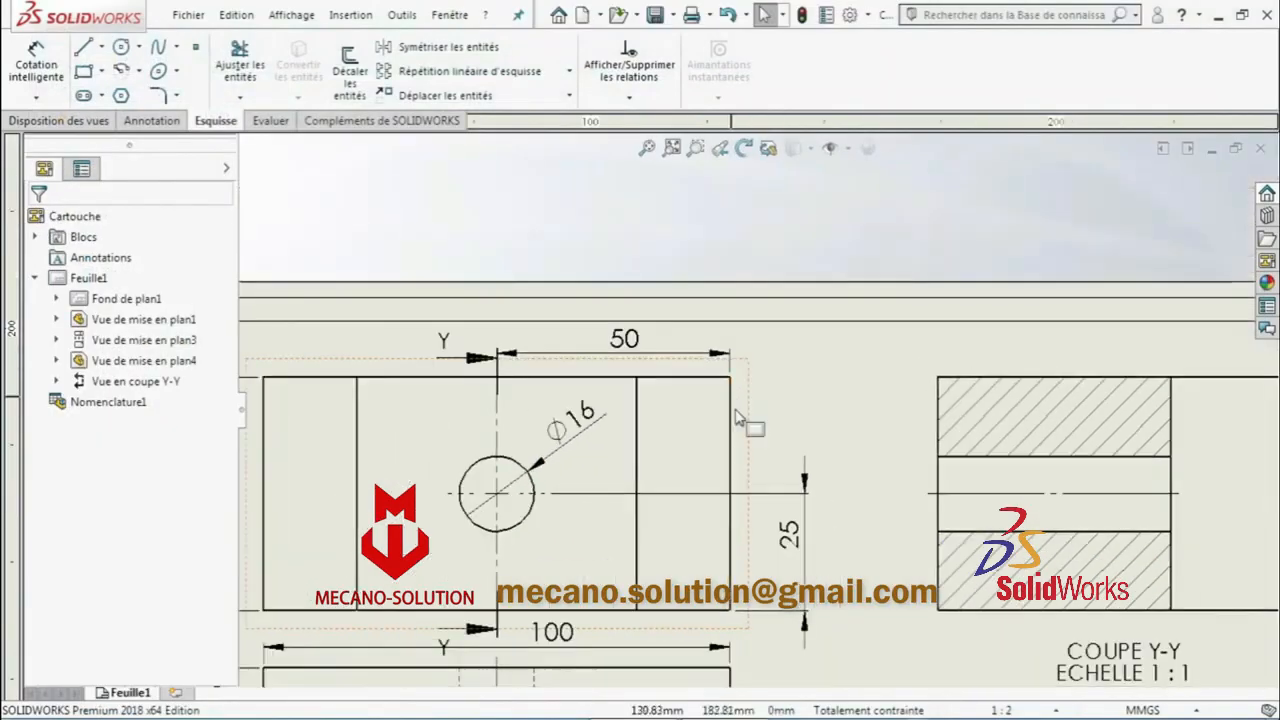
scroll(586, 400, down, 5)
scroll(733, 428, up, 5)
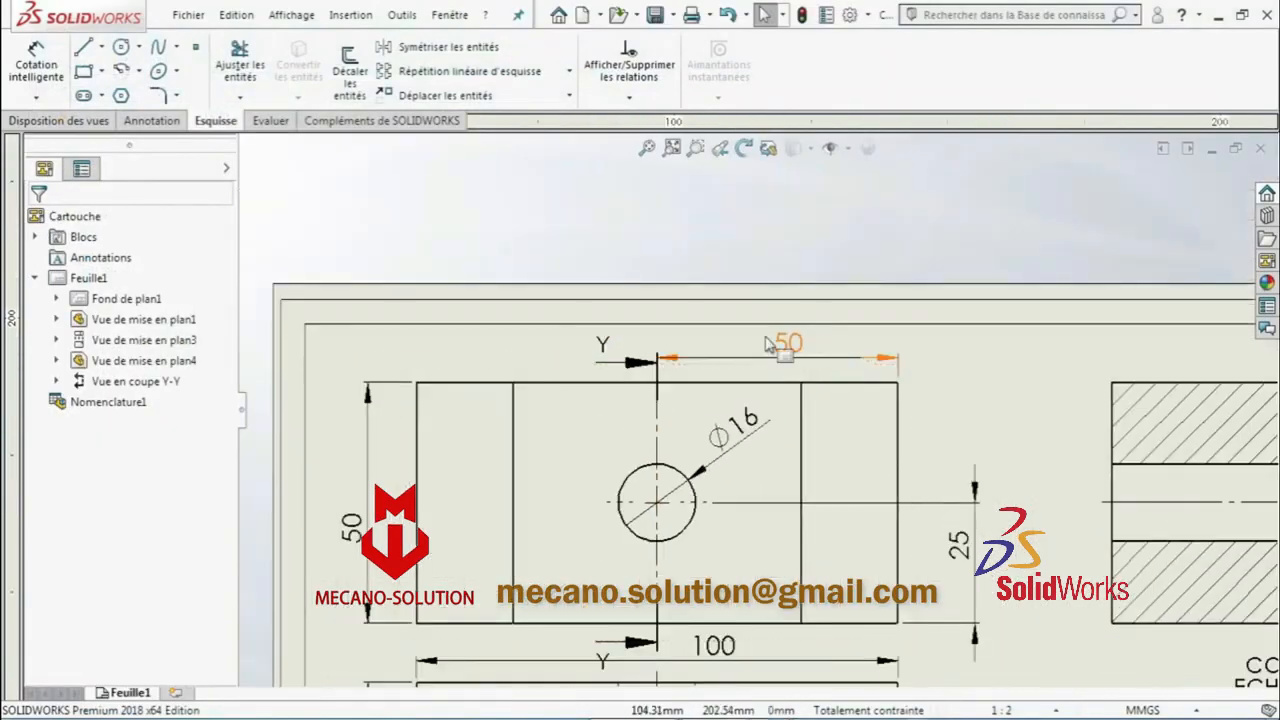
scroll(777, 580, down, 3)
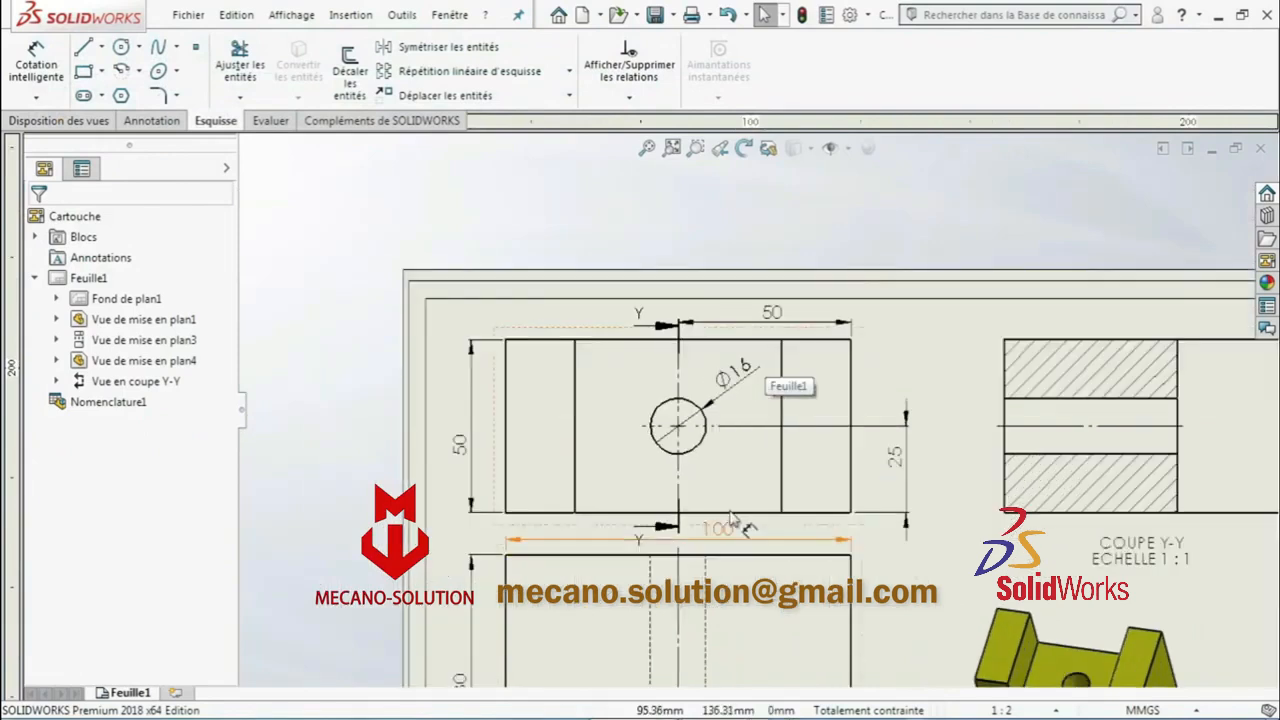
scroll(737, 457, up, 6)
scroll(797, 542, down, 6)
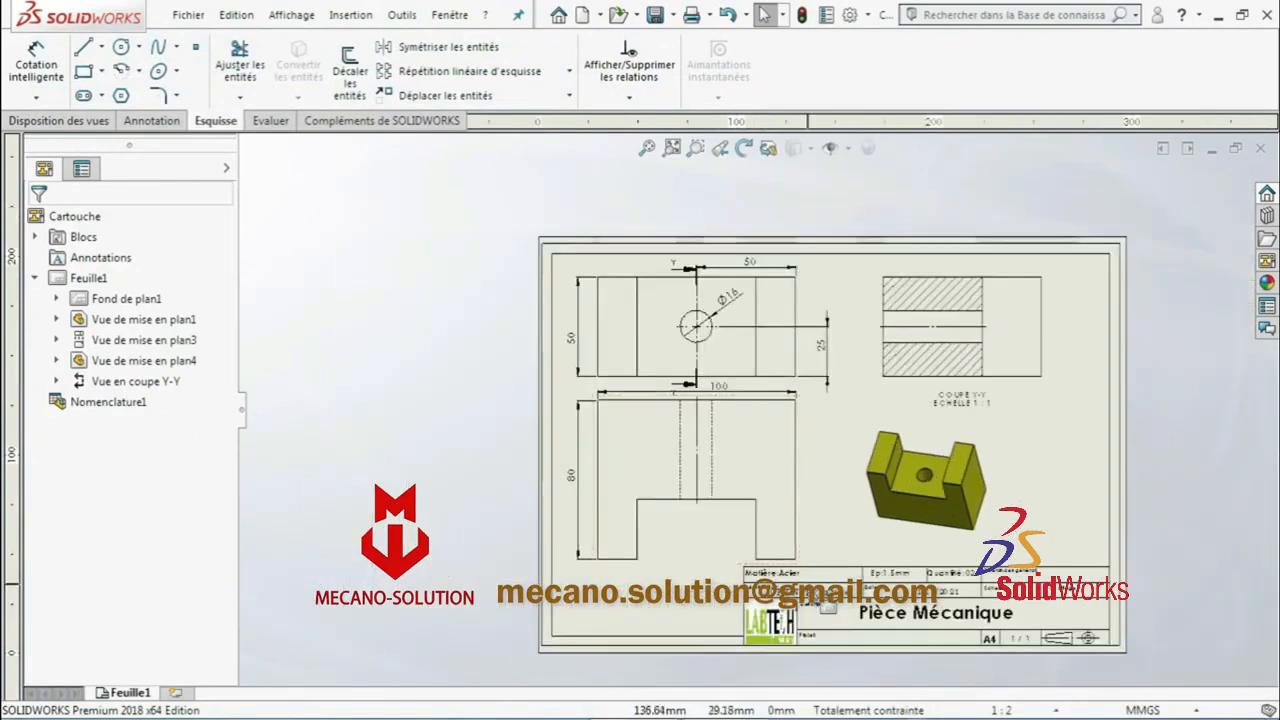
scroll(708, 279, down, 2)
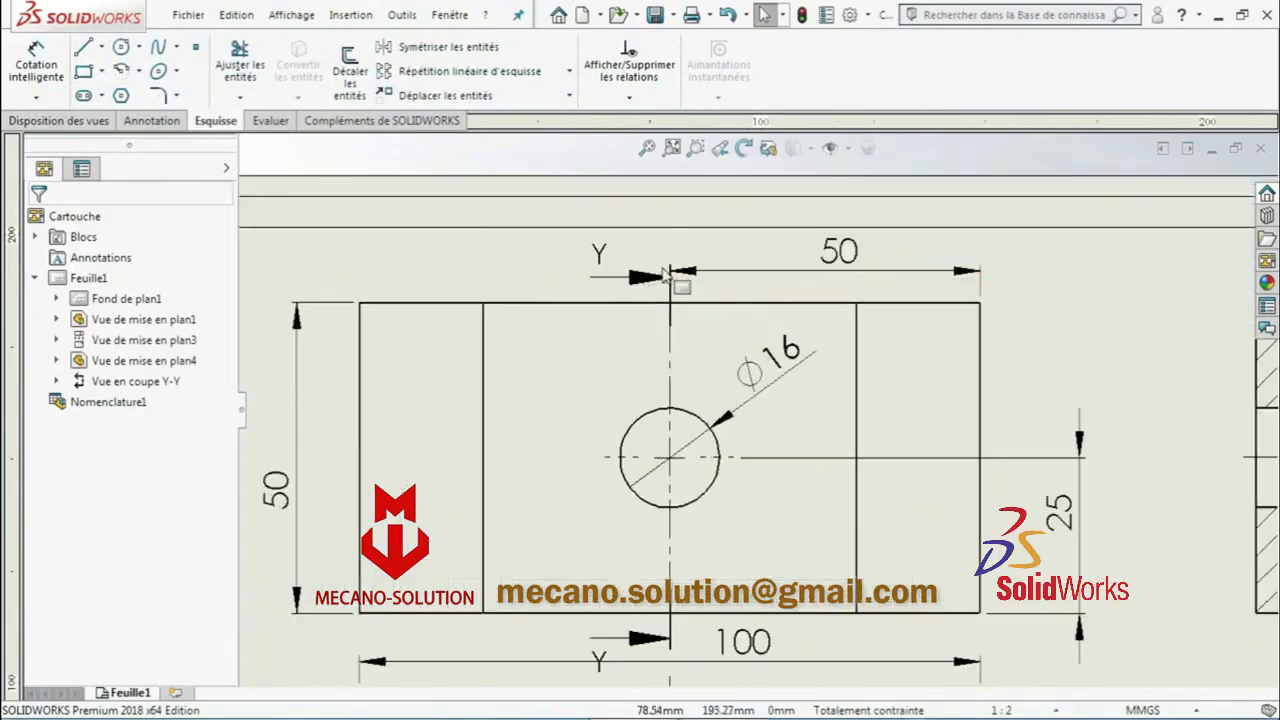
click(672, 276)
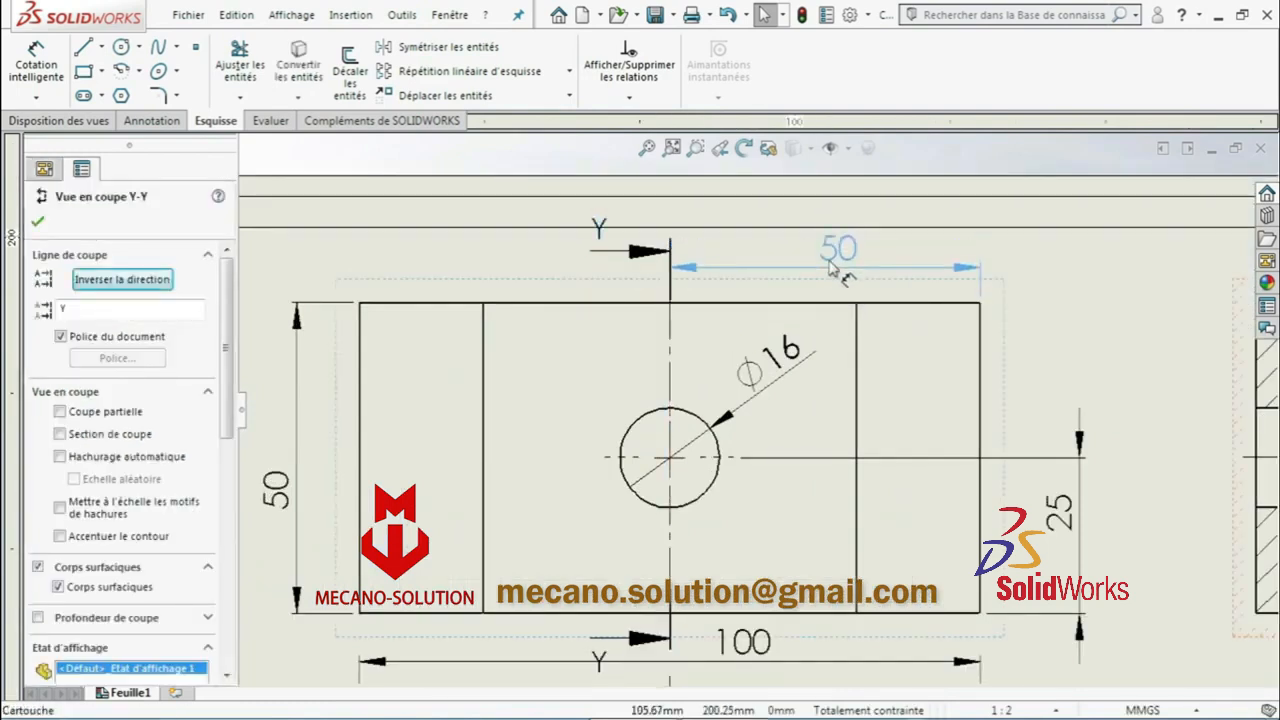
scroll(762, 578, up, 5)
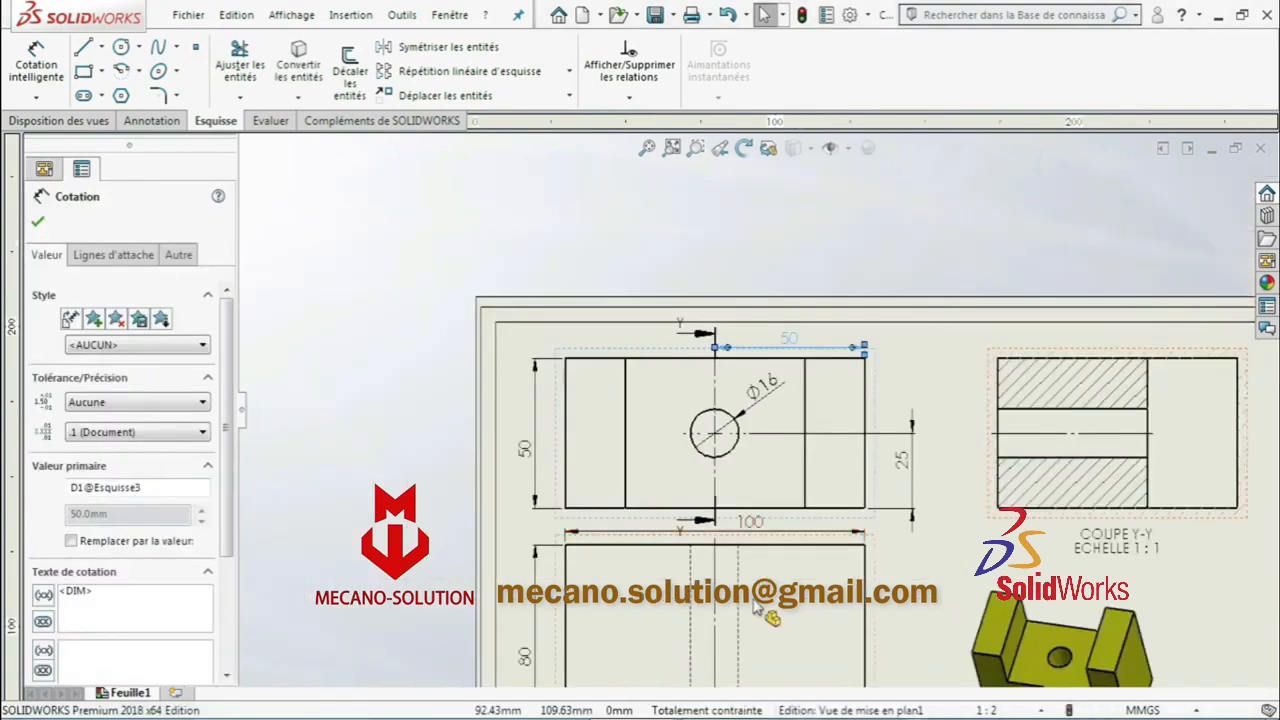
click(876, 537)
scroll(880, 500, down, 2)
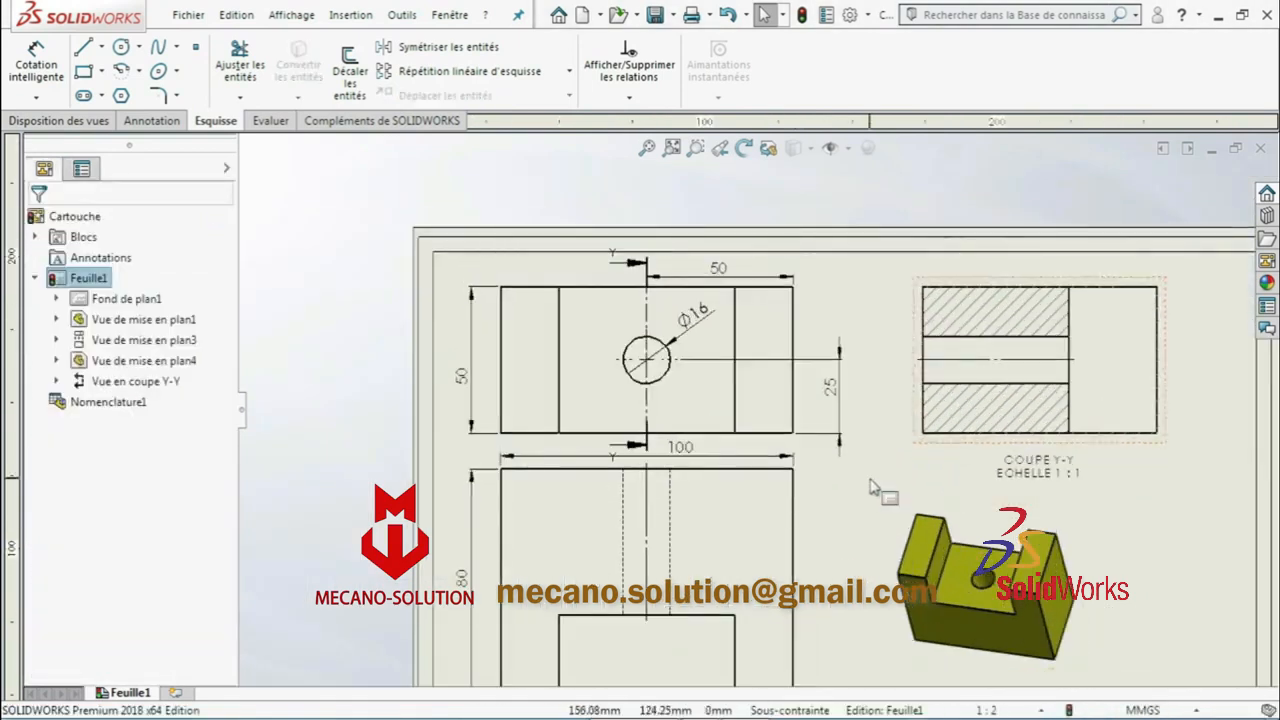
scroll(875, 495, up, 2)
scroll(845, 430, down, 4)
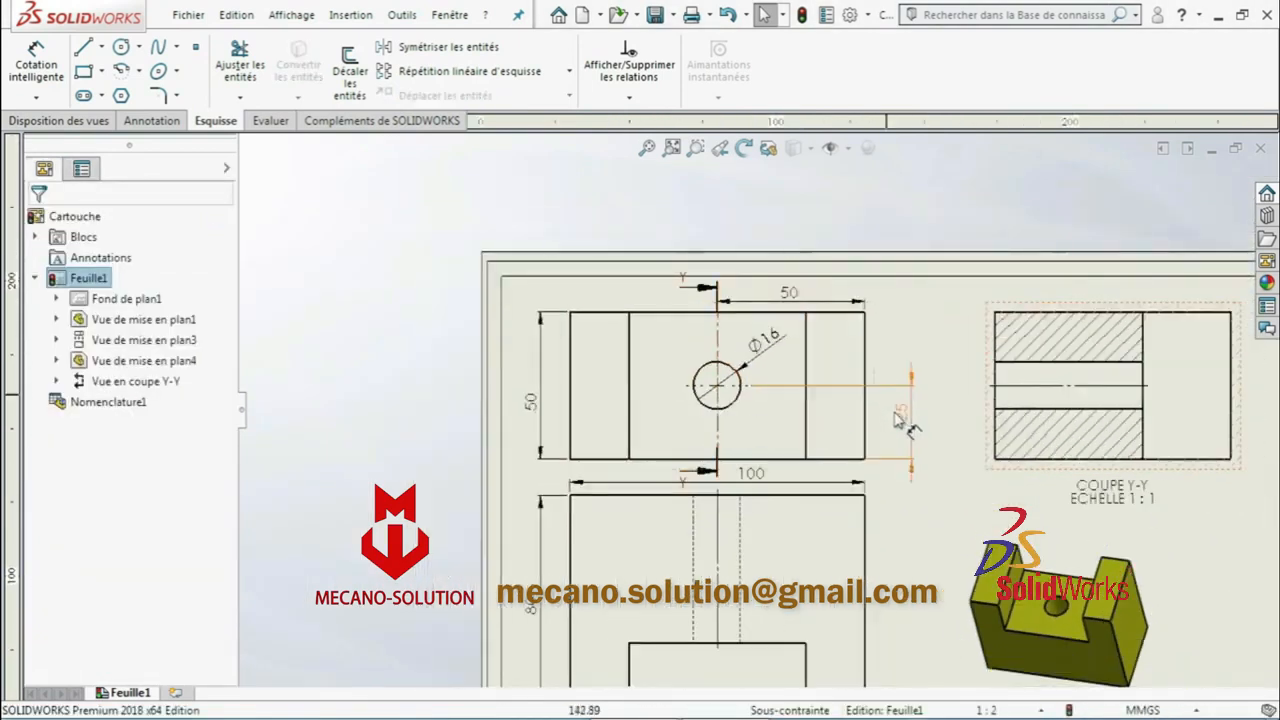
Dimension the notch's depth in the lower view, placing the dimension to the right of the block
scroll(900, 420, up, 3)
scroll(1003, 432, down, 2)
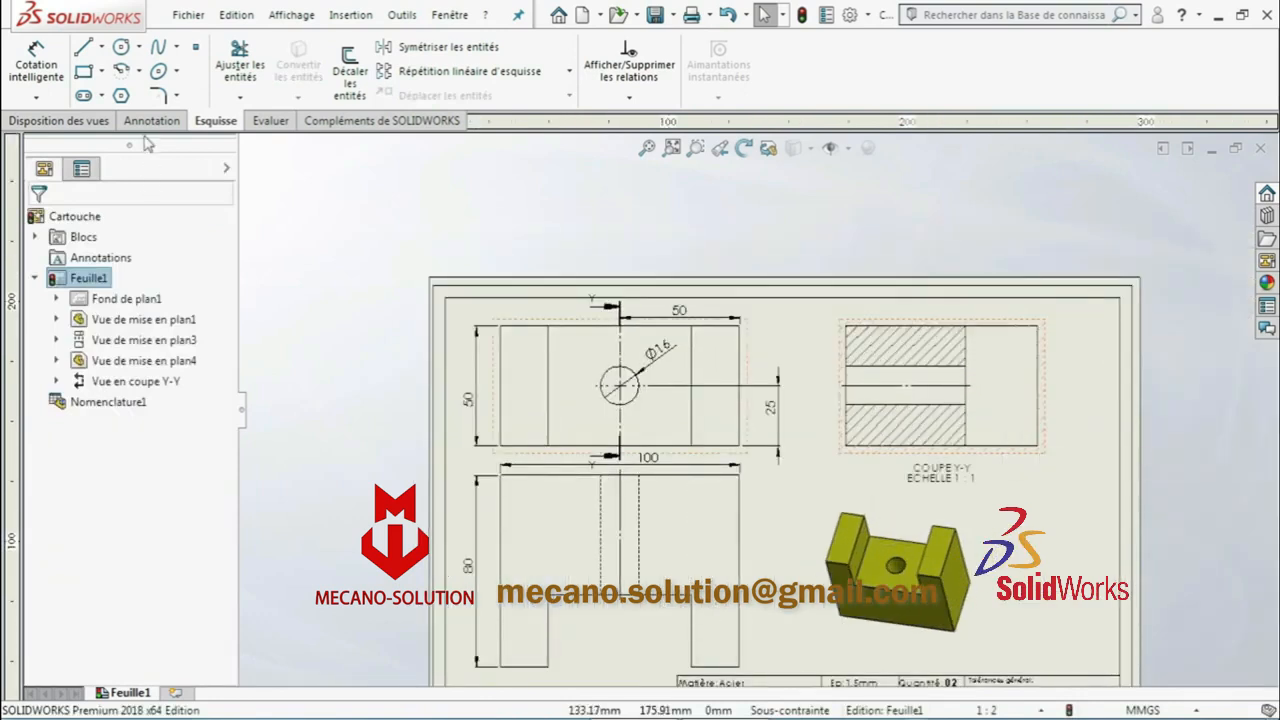
click(36, 52)
scroll(733, 502, up, 1)
scroll(733, 502, down, 4)
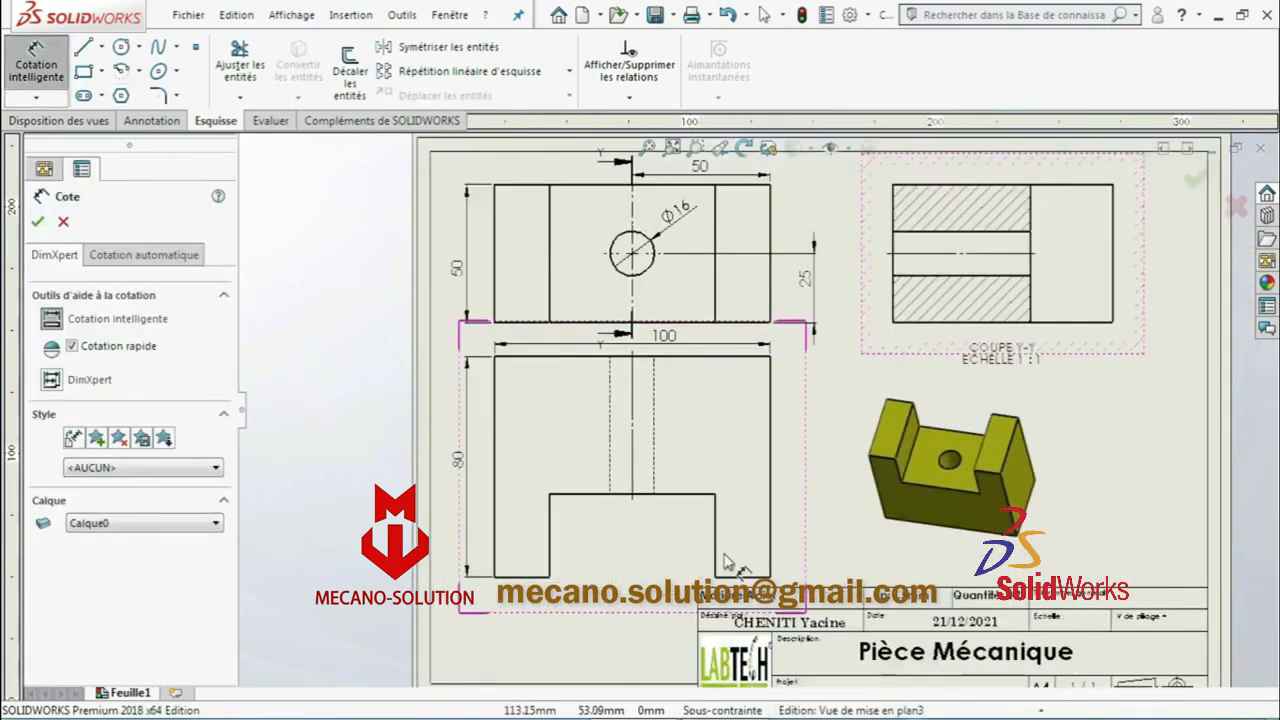
click(716, 494)
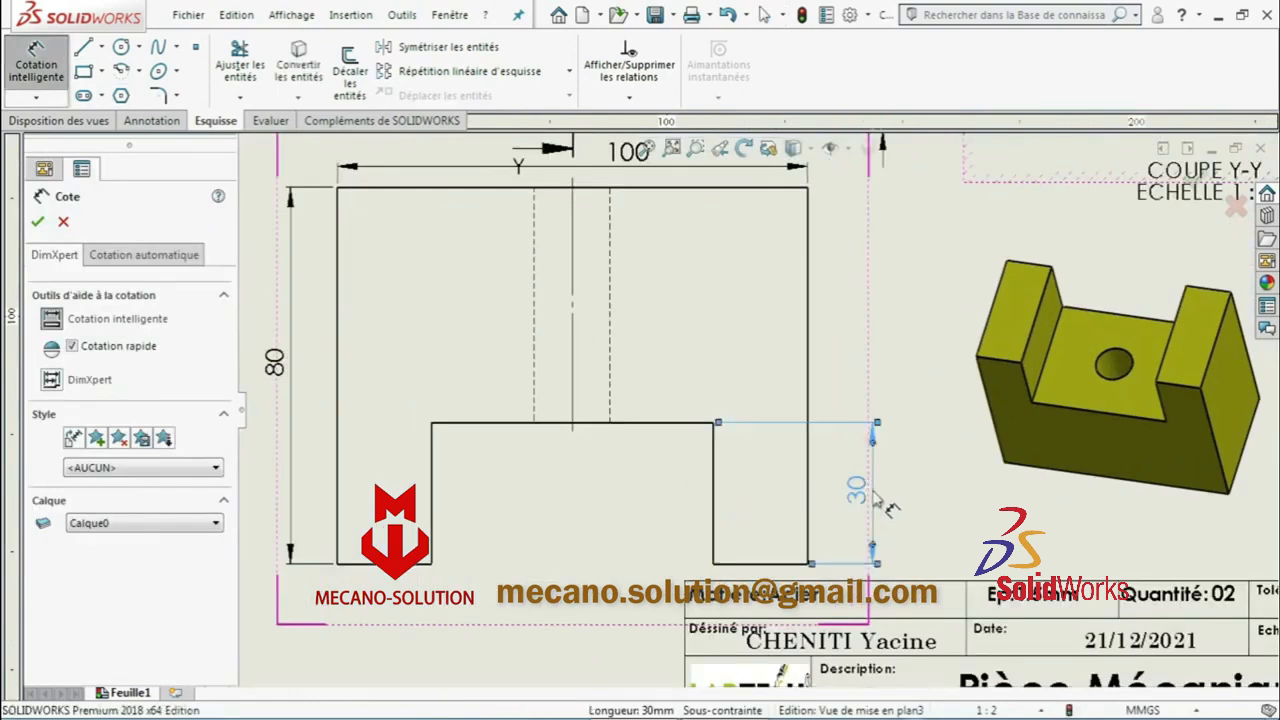
click(872, 497)
Dimension the left leg's width below the lower view and the notch's width inside the notch
scroll(820, 385, up, 3)
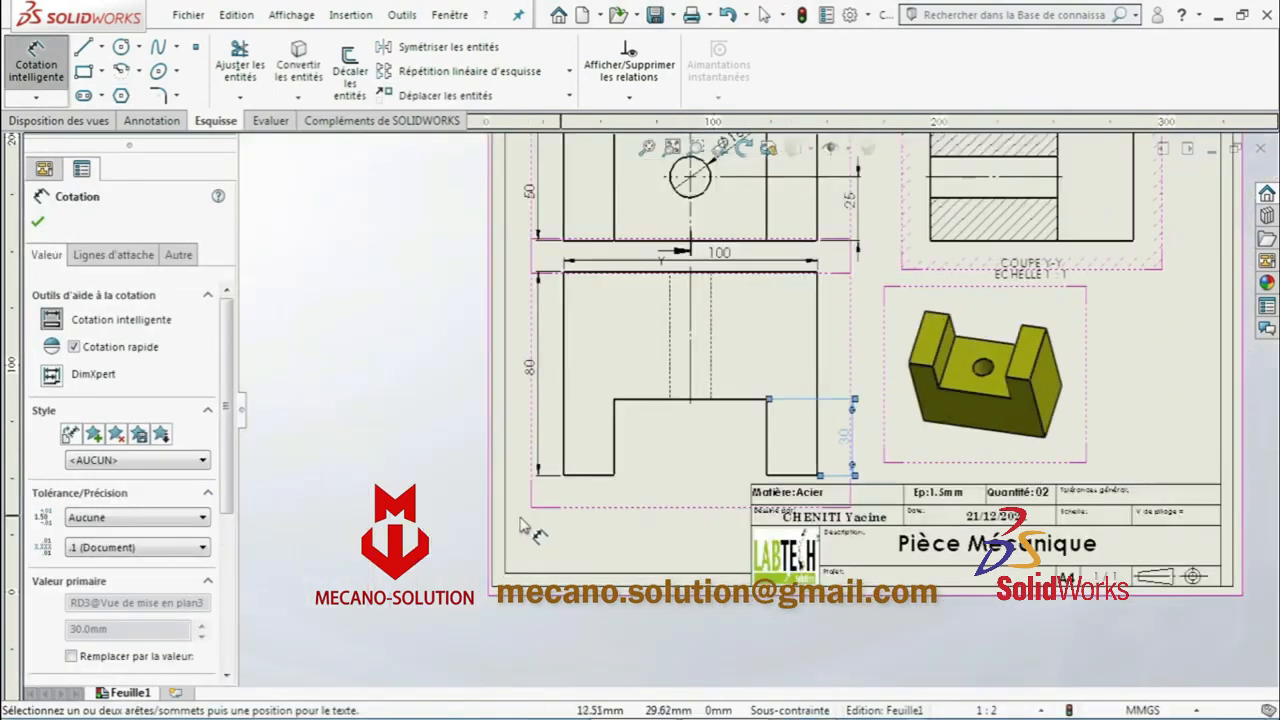
scroll(648, 455, down, 3)
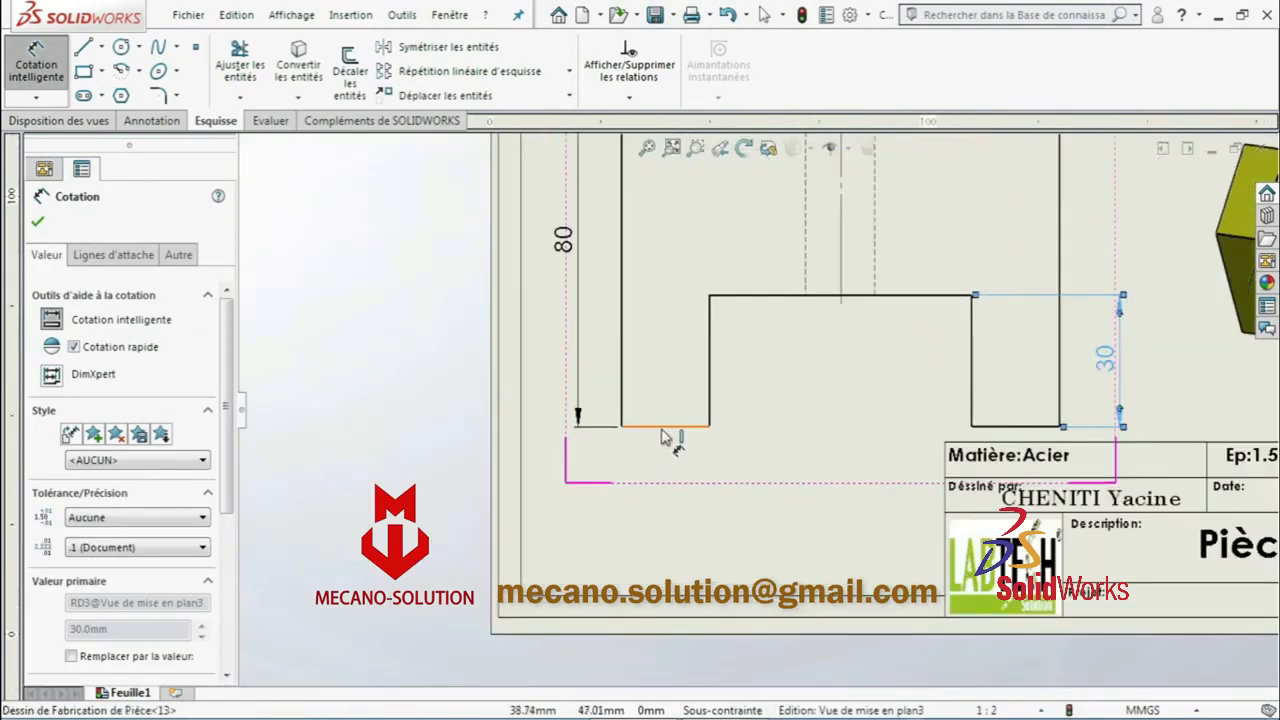
click(661, 430)
click(672, 462)
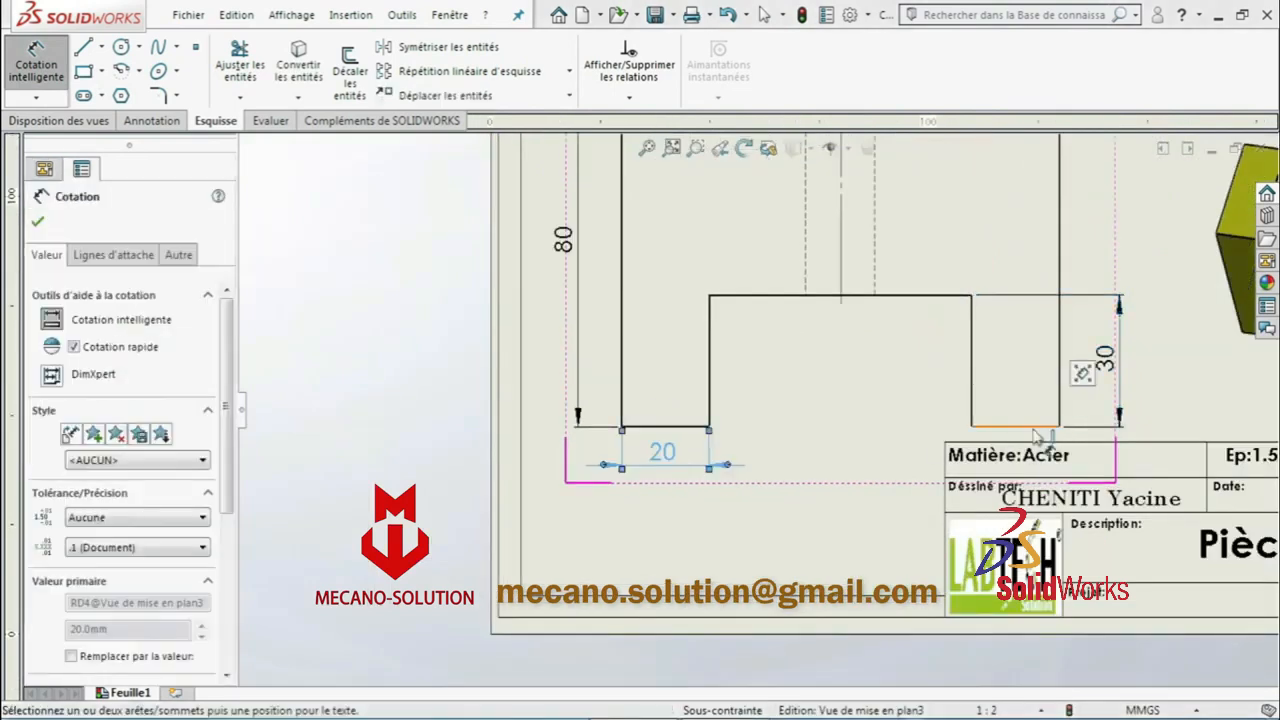
click(781, 300)
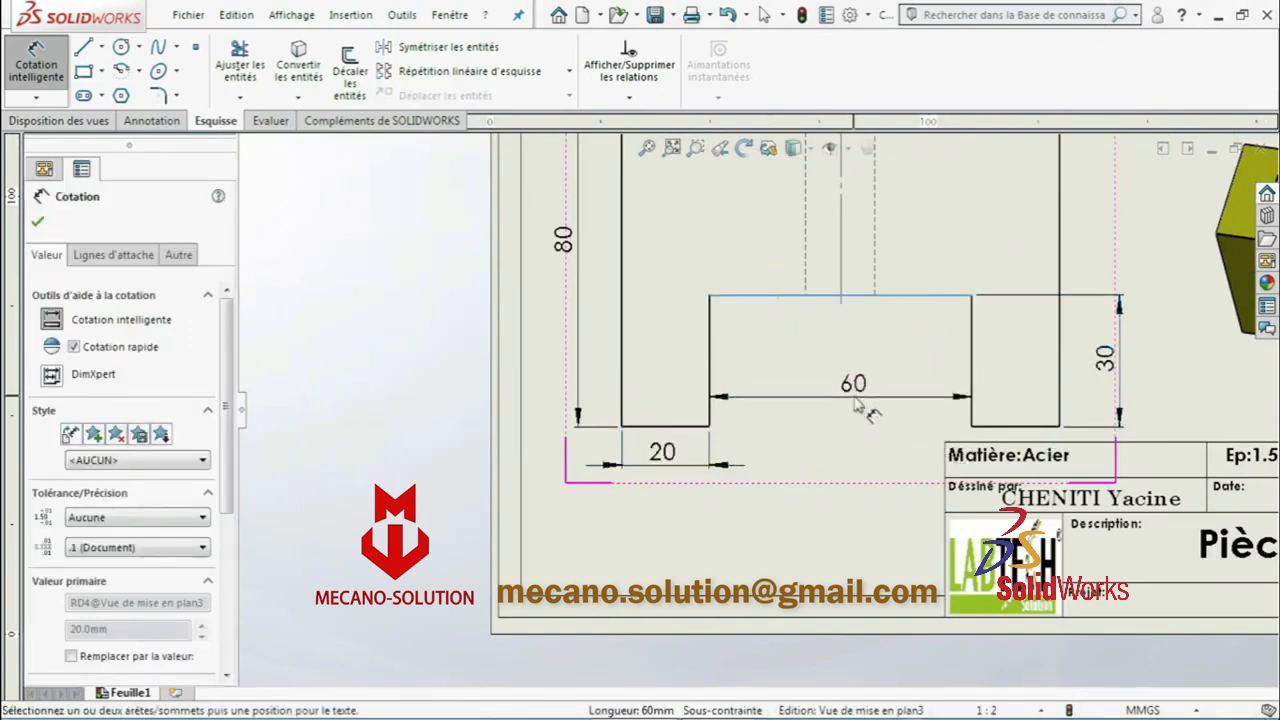
click(845, 402)
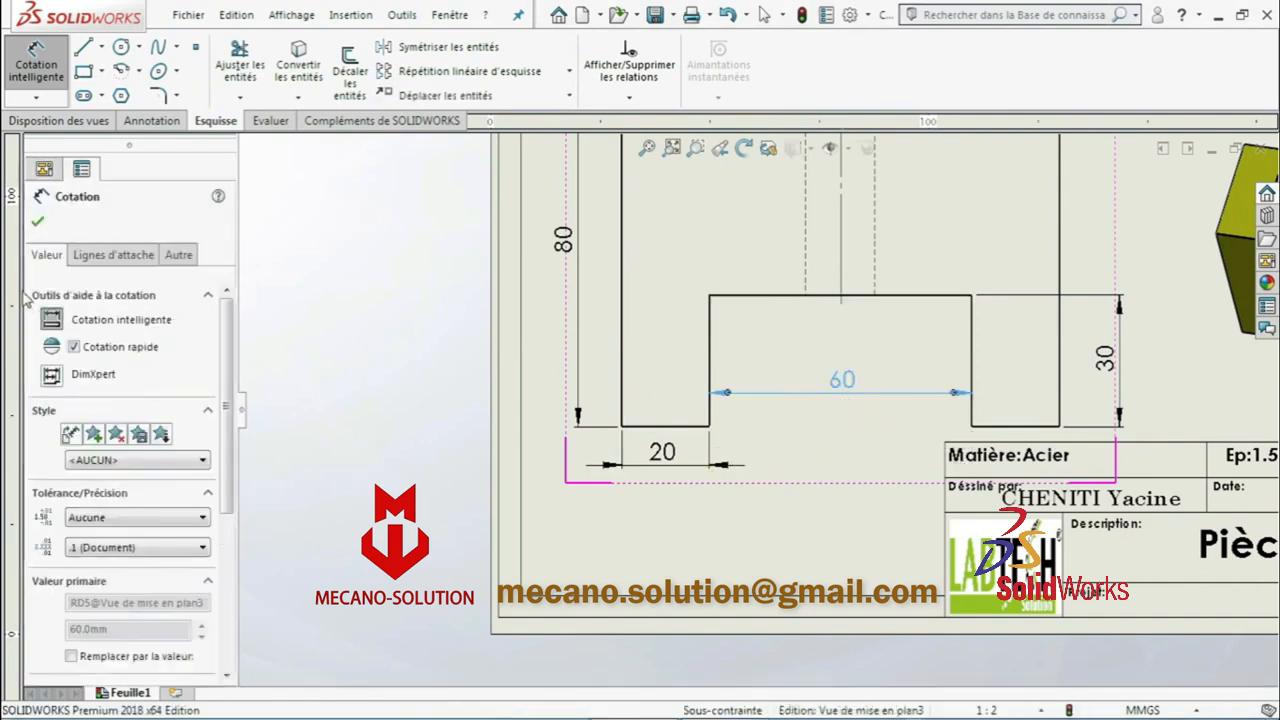
click(36, 224)
Examine the dimensioned front and lower views, section Y-Y and the title block for missing dimensions
scroll(797, 491, up, 5)
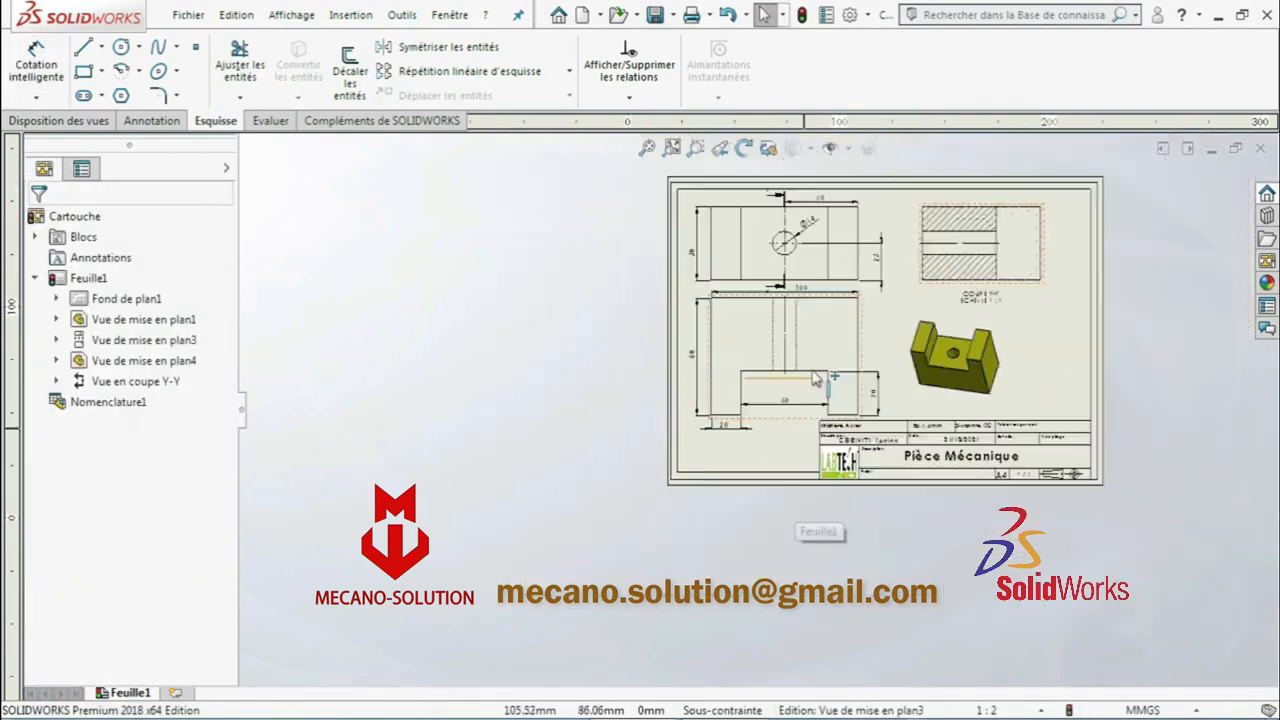
scroll(826, 480, down, 2)
scroll(793, 492, up, 2)
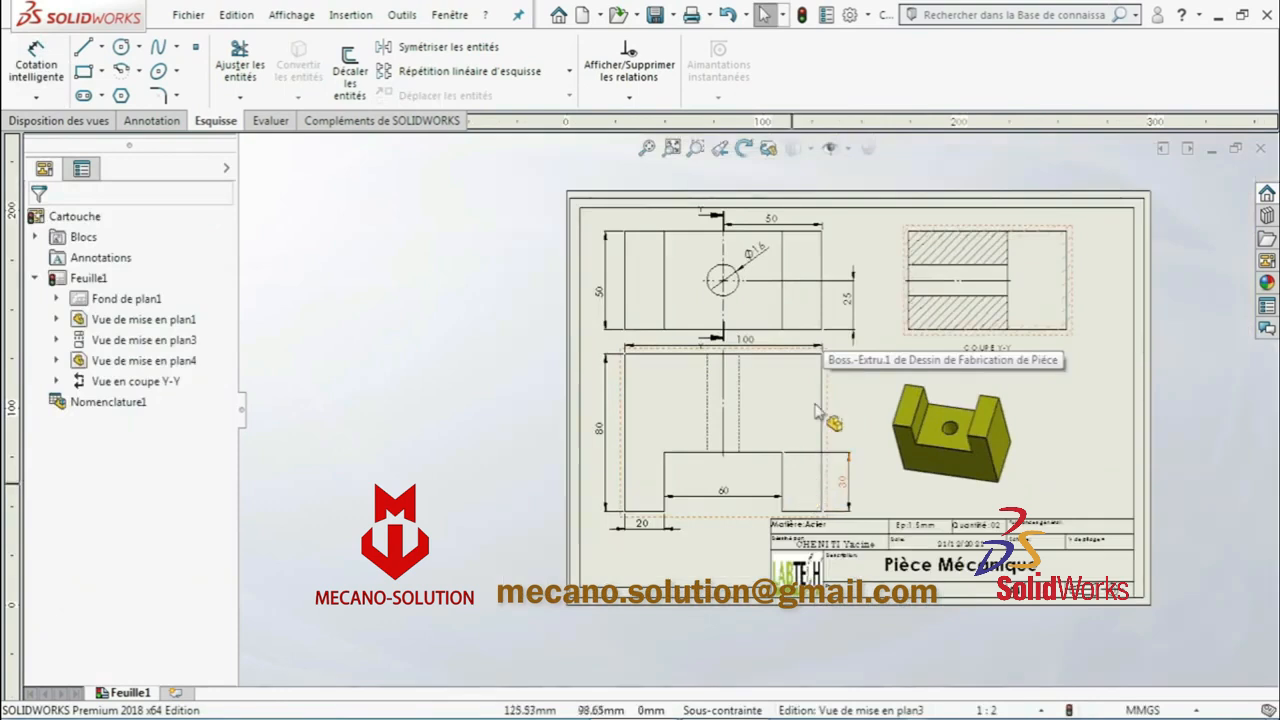
scroll(780, 412, down, 2)
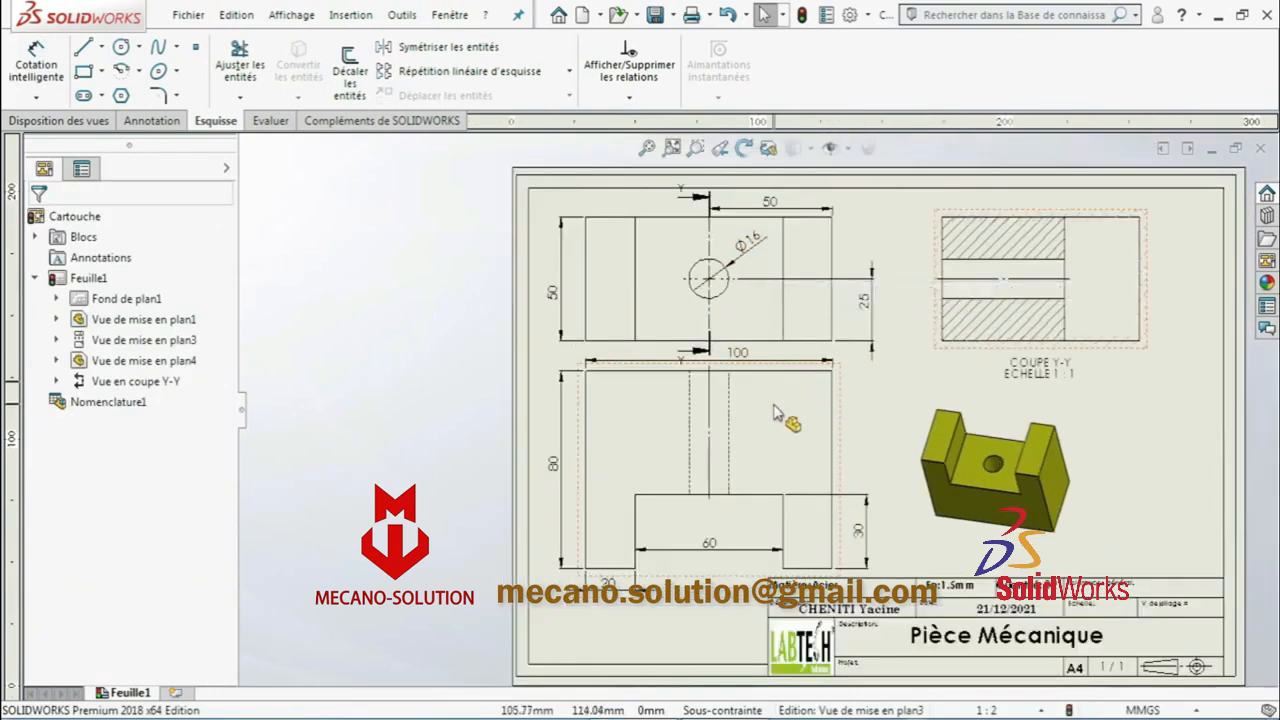
scroll(778, 414, up, 1)
scroll(797, 523, down, 2)
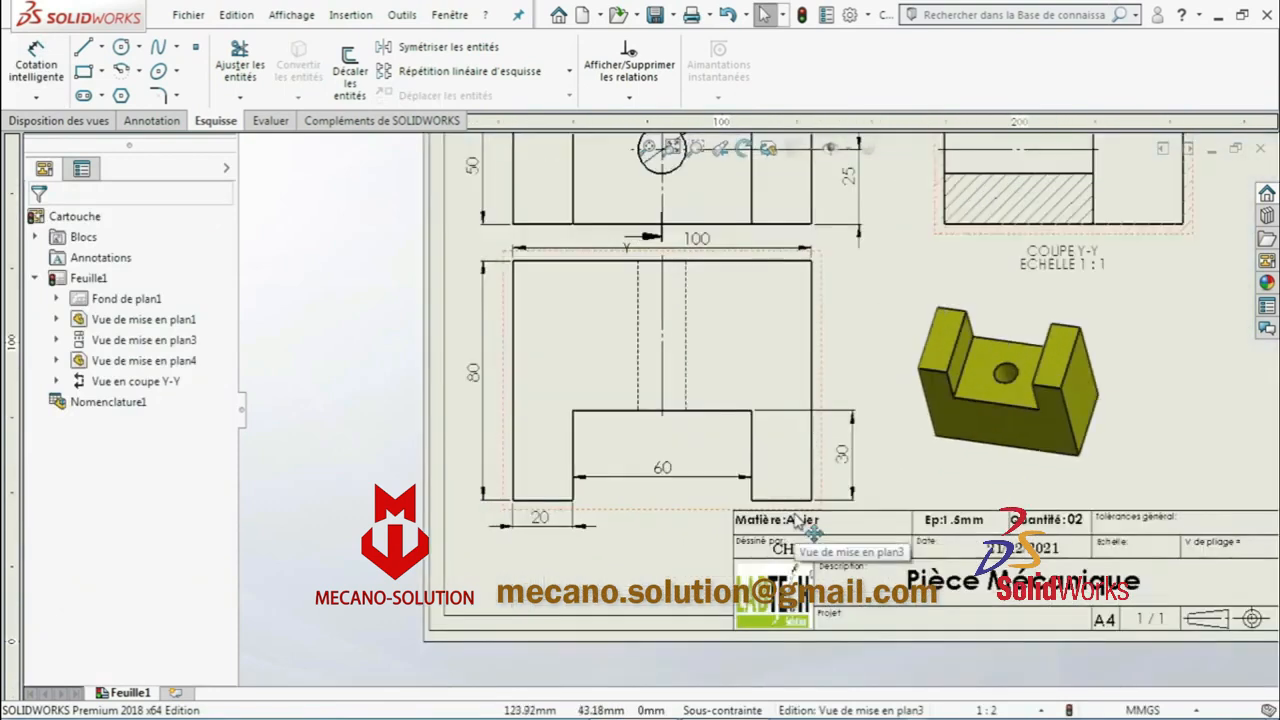
scroll(700, 503, down, 1)
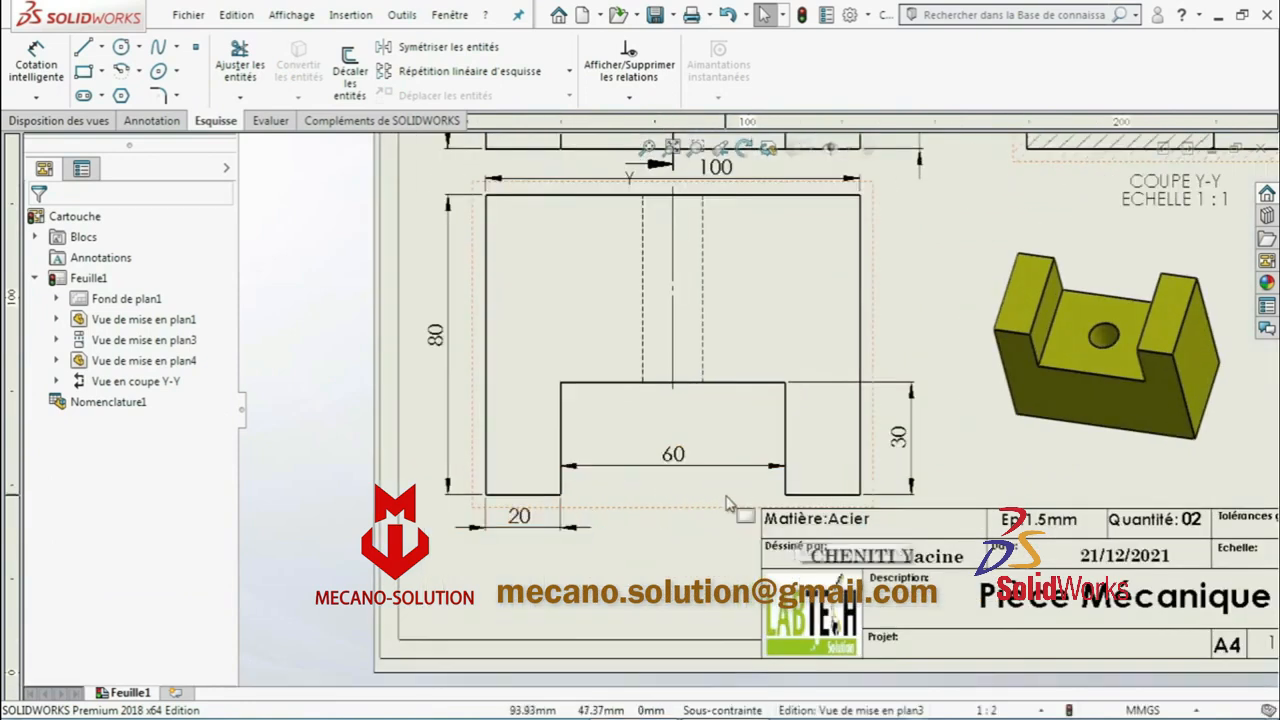
scroll(731, 507, up, 2)
scroll(740, 500, down, 2)
scroll(684, 506, up, 2)
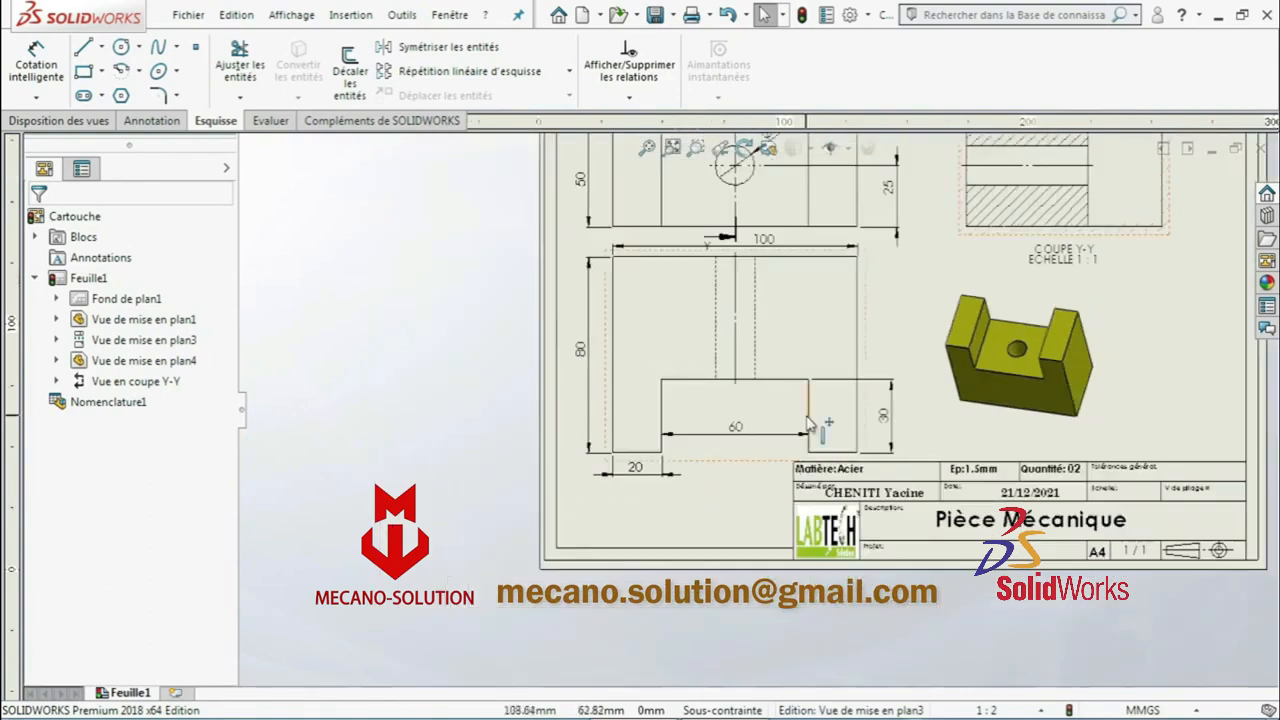
scroll(823, 440, down, 1)
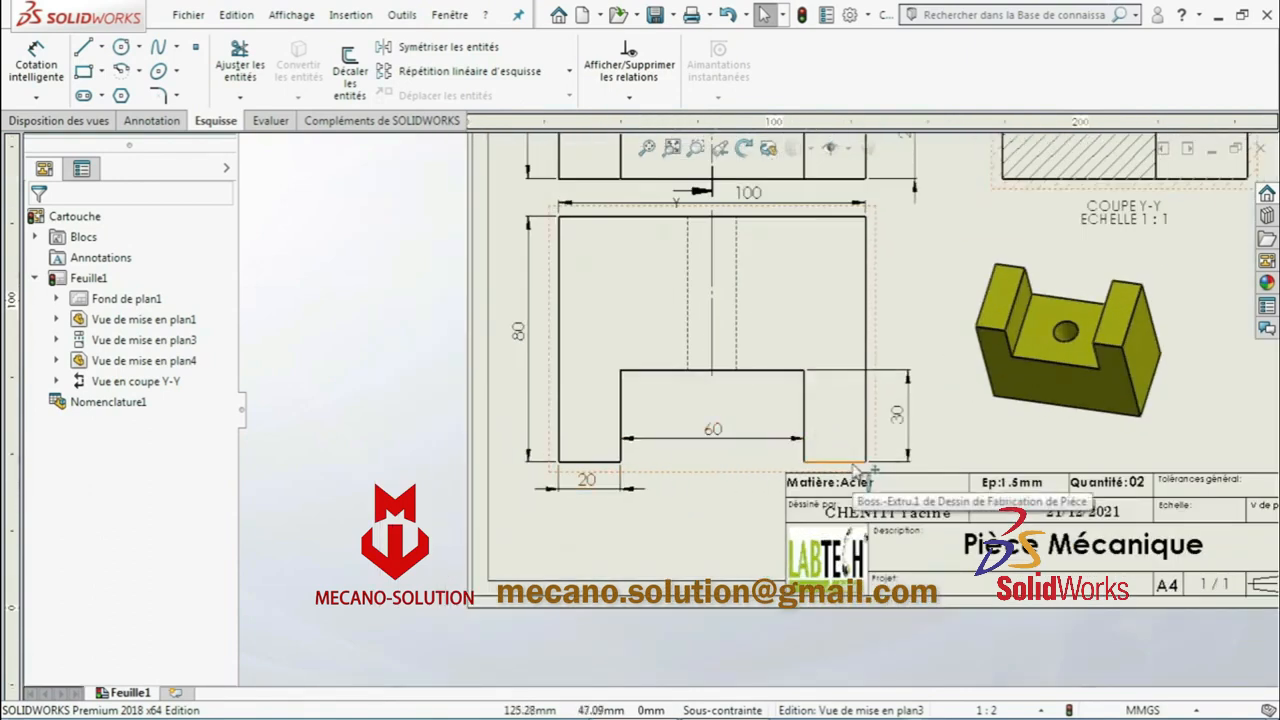
scroll(866, 474, up, 3)
scroll(793, 411, down, 5)
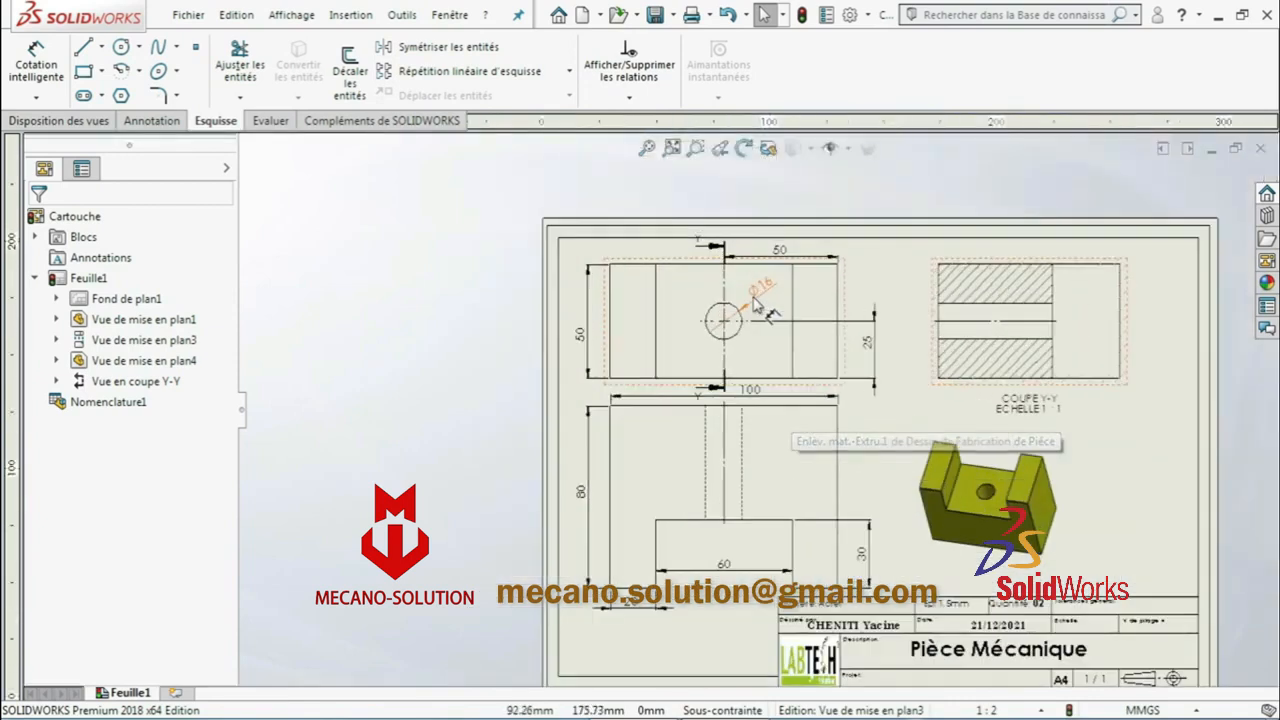
scroll(868, 415, up, 3)
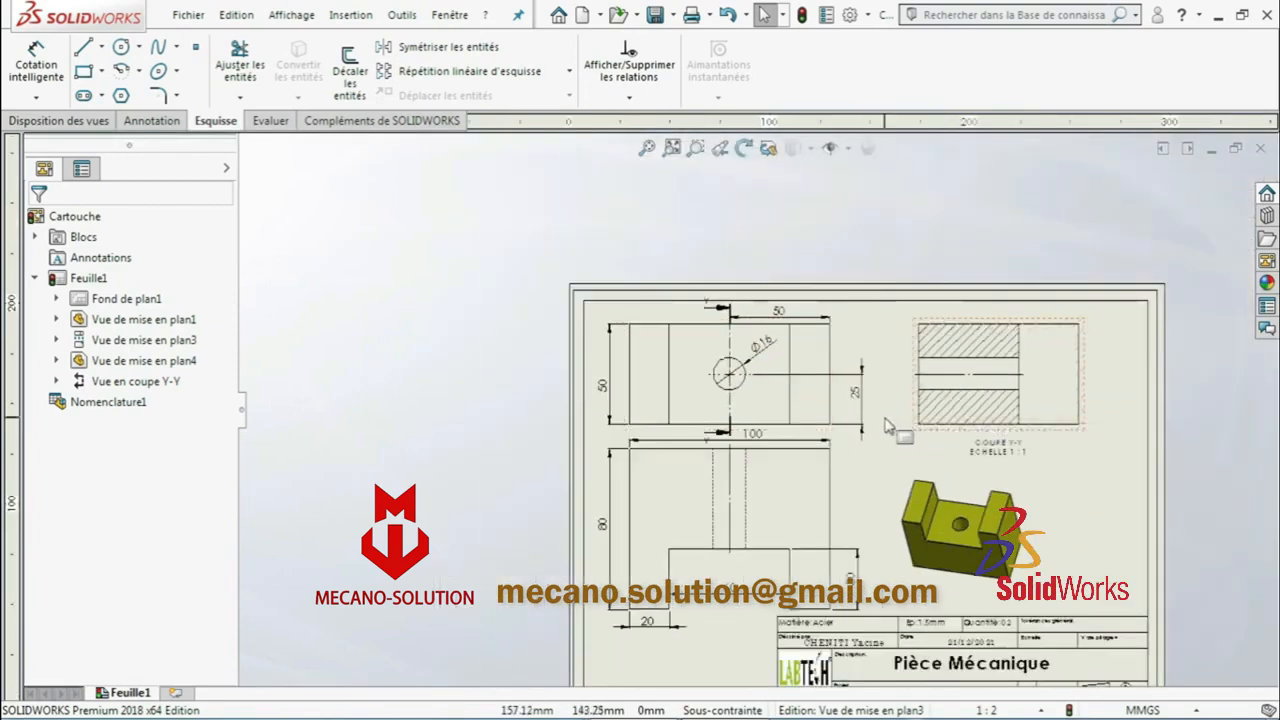
scroll(930, 445, down, 3)
scroll(810, 415, up, 4)
scroll(828, 522, down, 3)
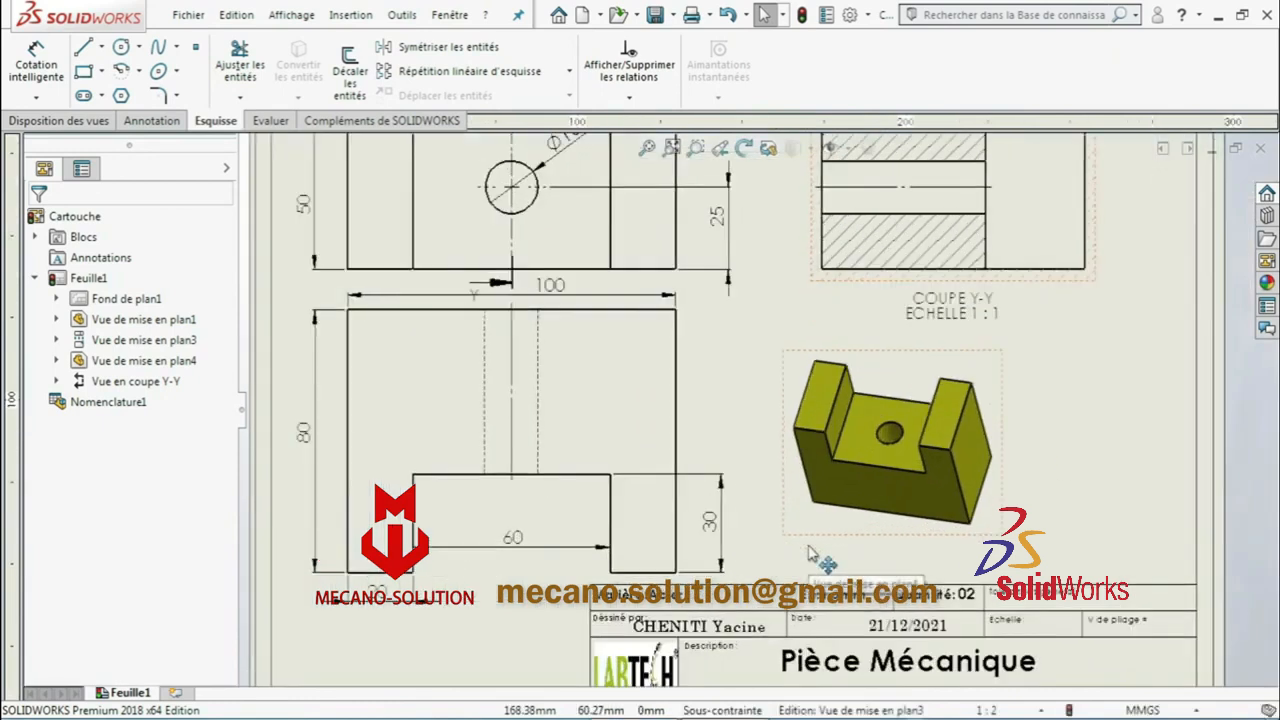
scroll(830, 527, up, 1)
scroll(832, 527, up, 2)
scroll(845, 500, down, 1)
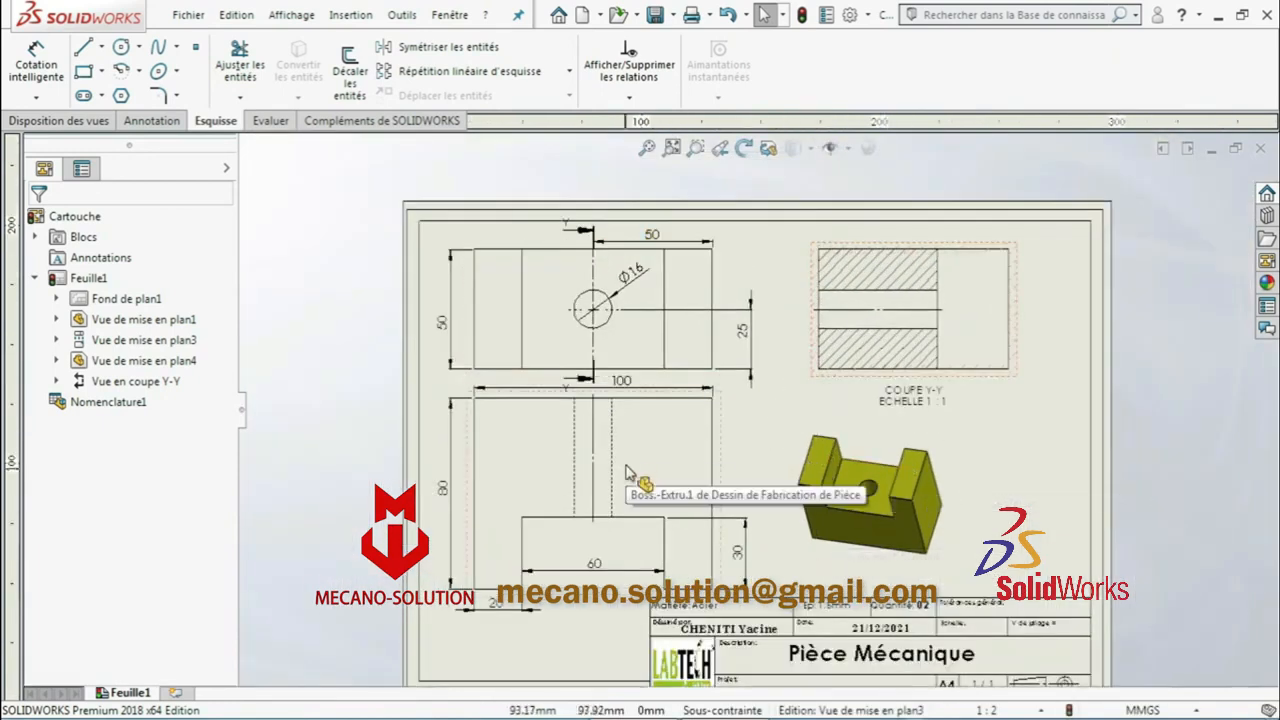
scroll(628, 480, down, 2)
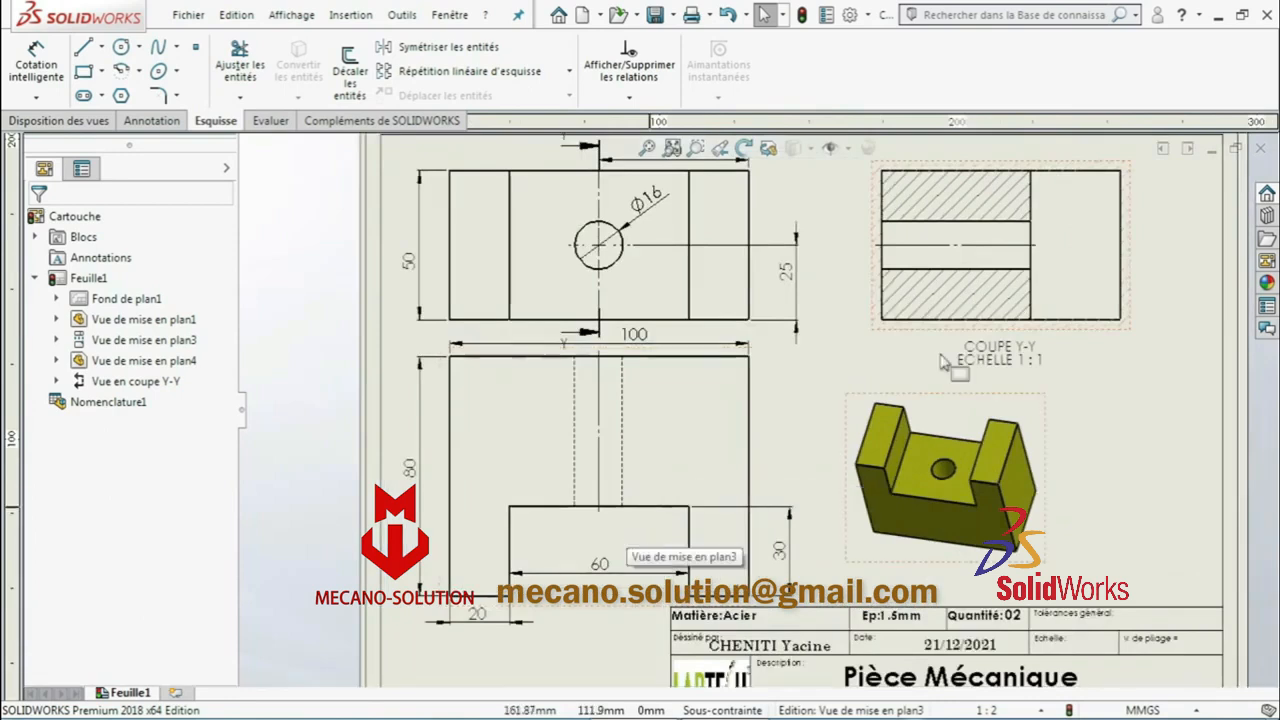
scroll(1005, 355, up, 1)
scroll(1008, 258, down, 1)
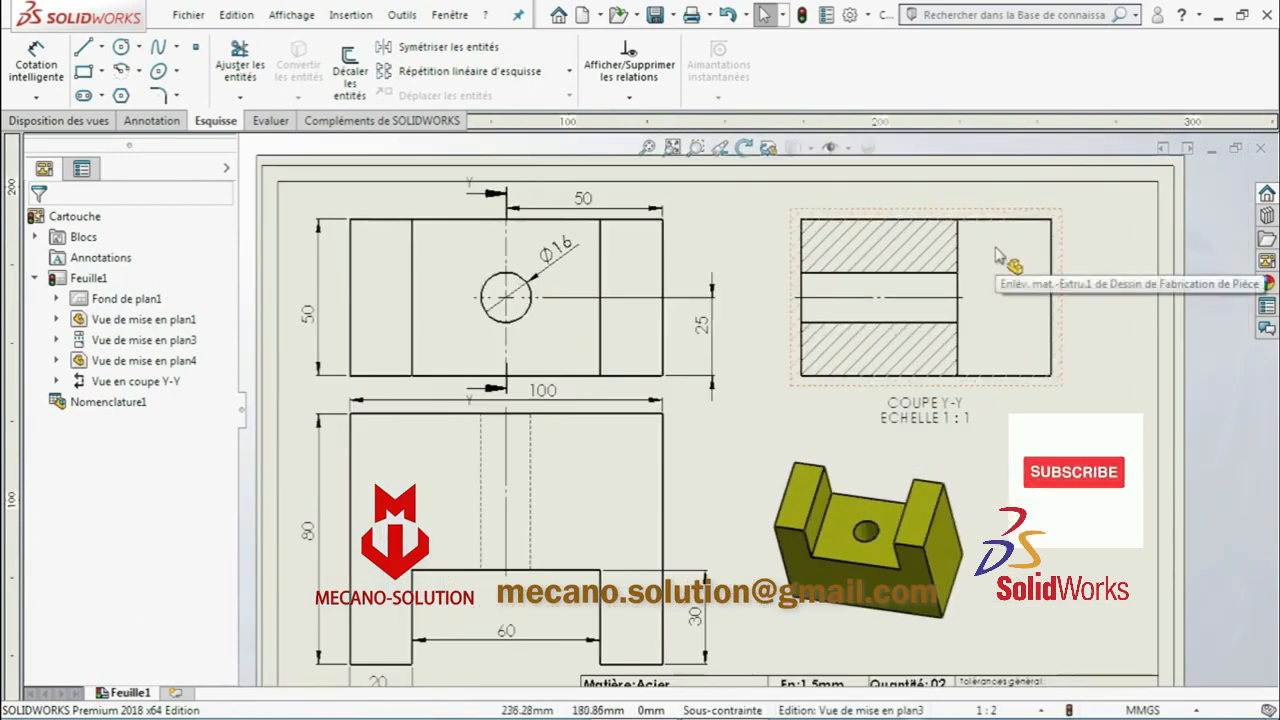
Dimension the overall length above section view Y-Y and its overall height on the right side
click(60, 69)
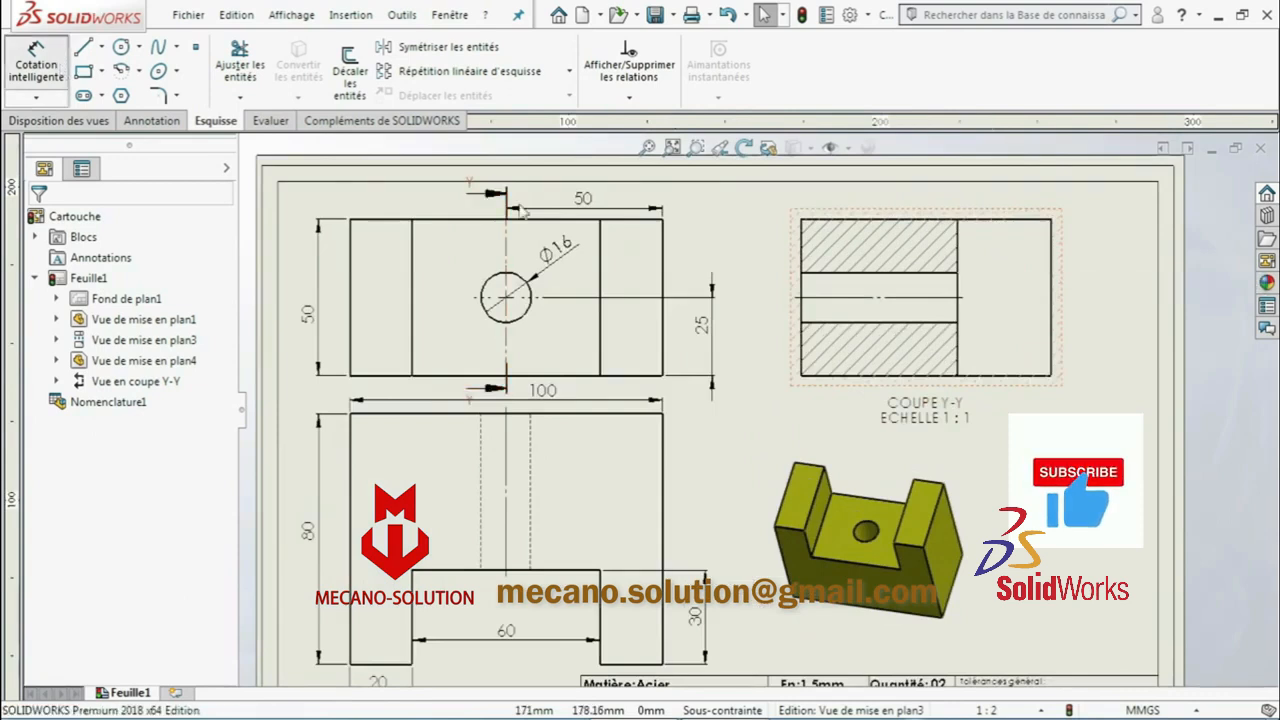
scroll(943, 232, down, 1)
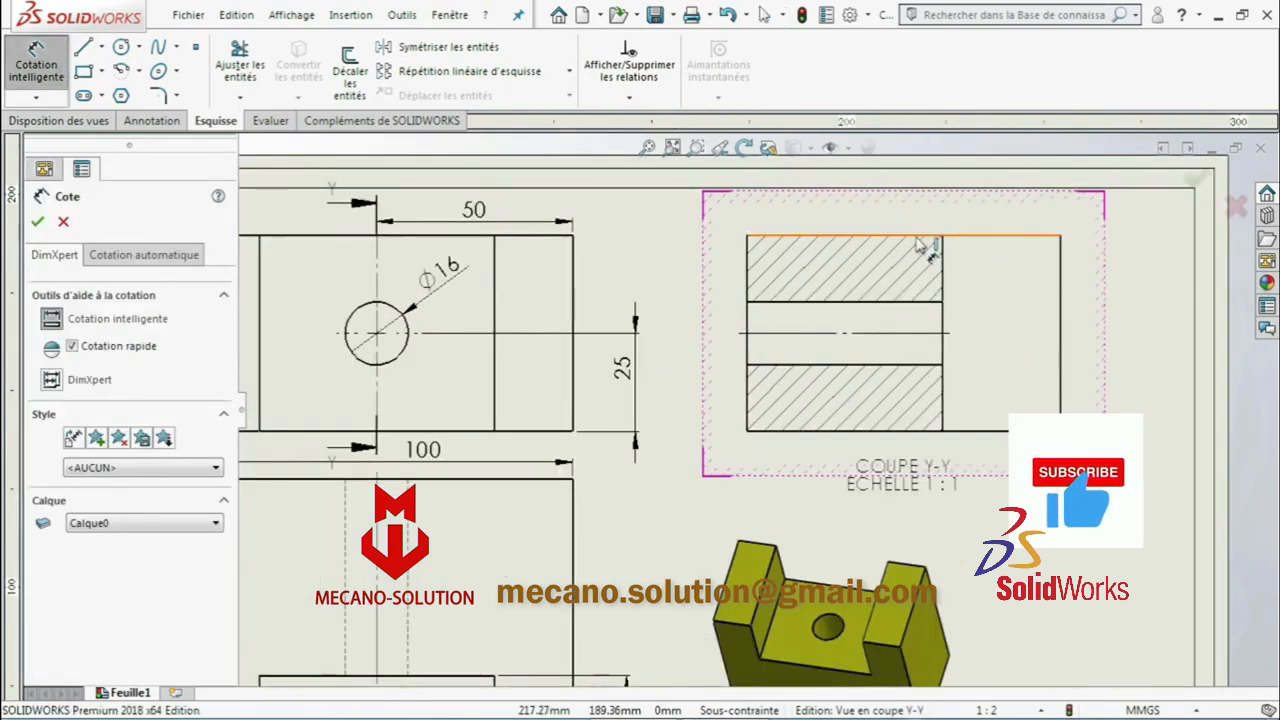
click(916, 240)
click(918, 200)
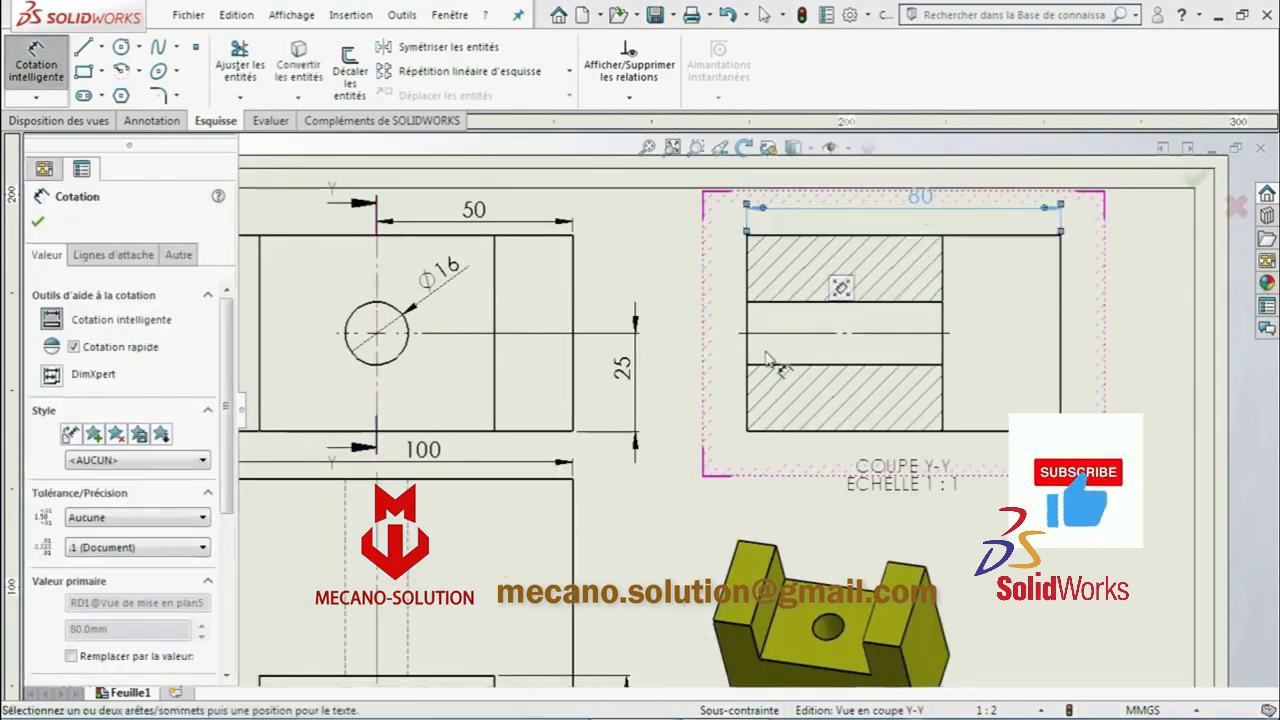
click(1060, 355)
click(1088, 340)
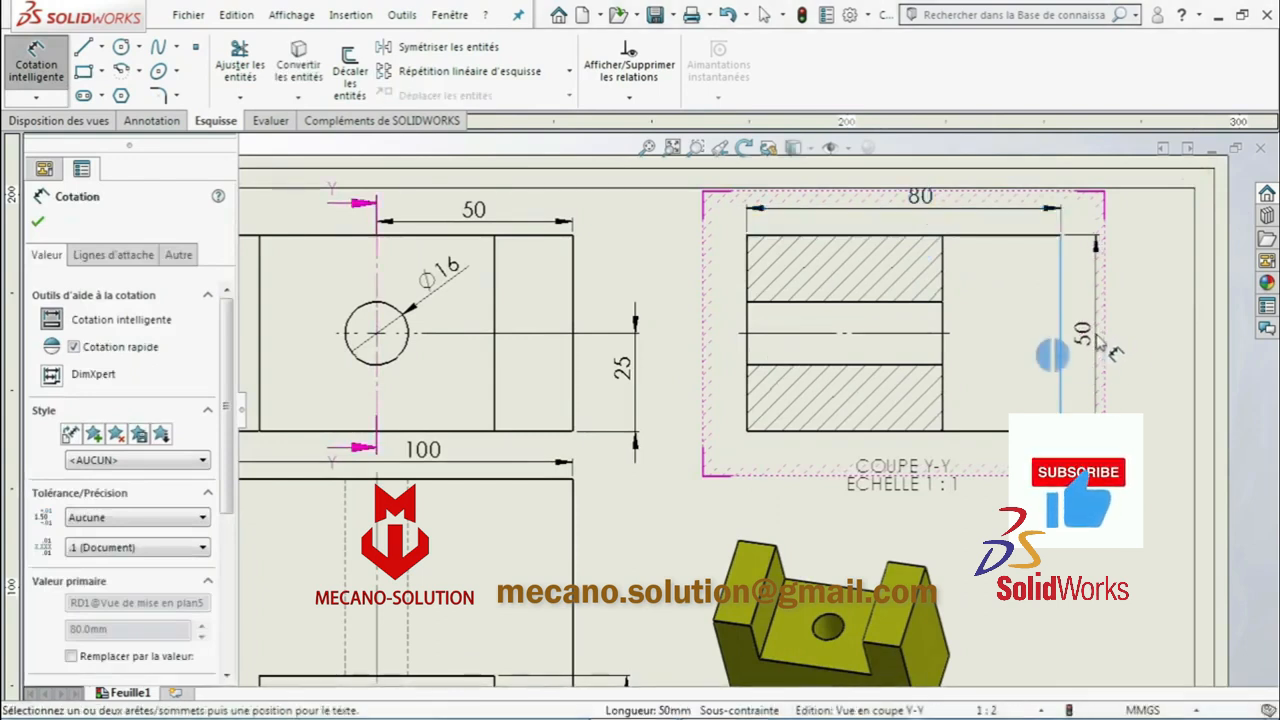
key(Escape)
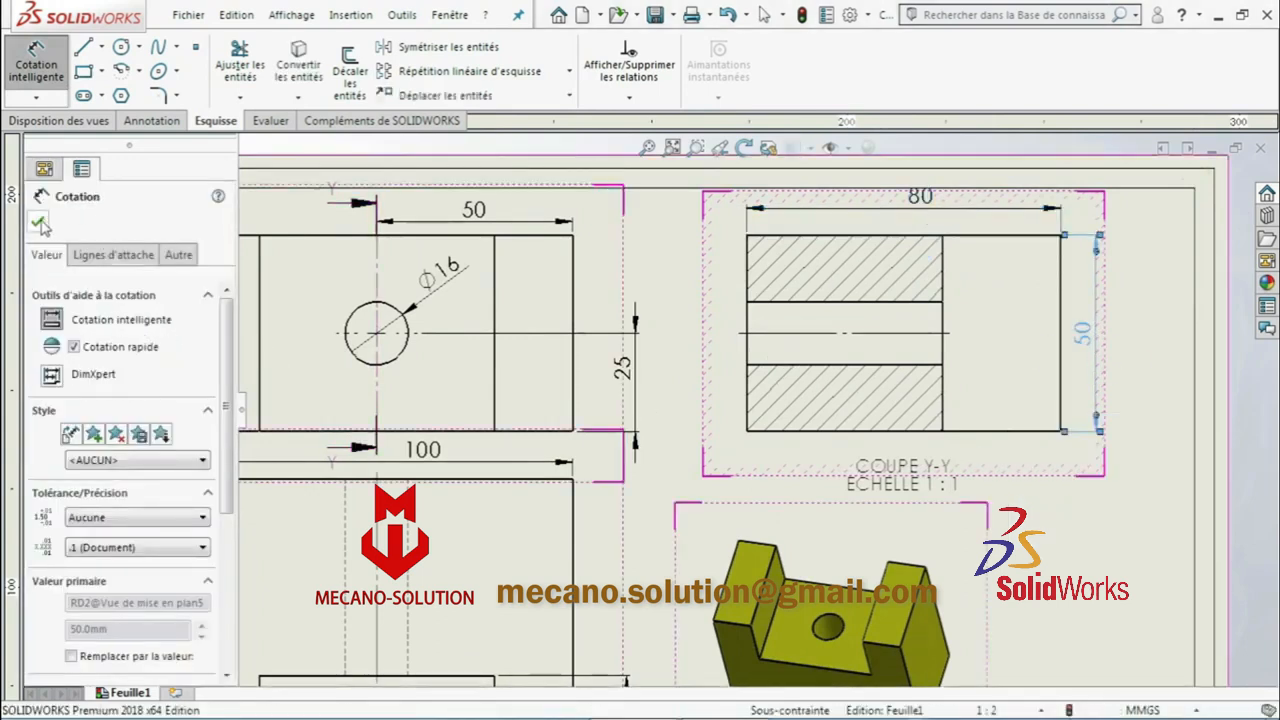
click(38, 222)
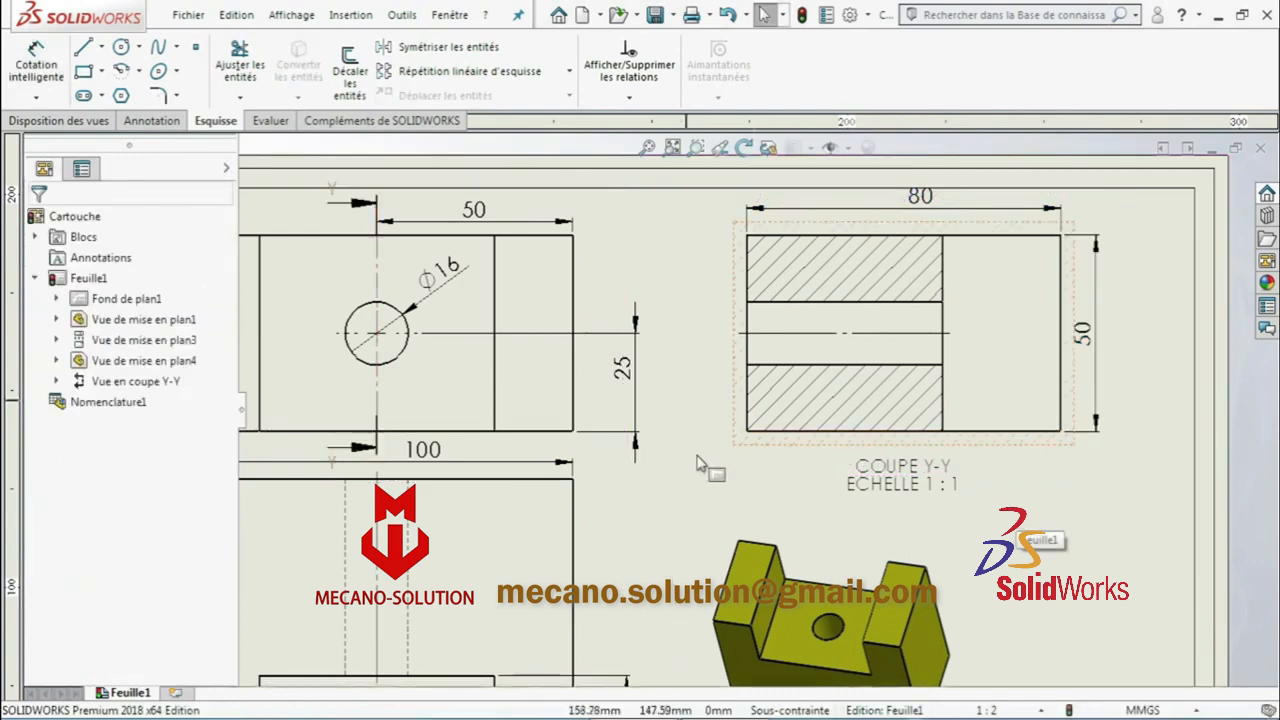
key(ctrl+o)
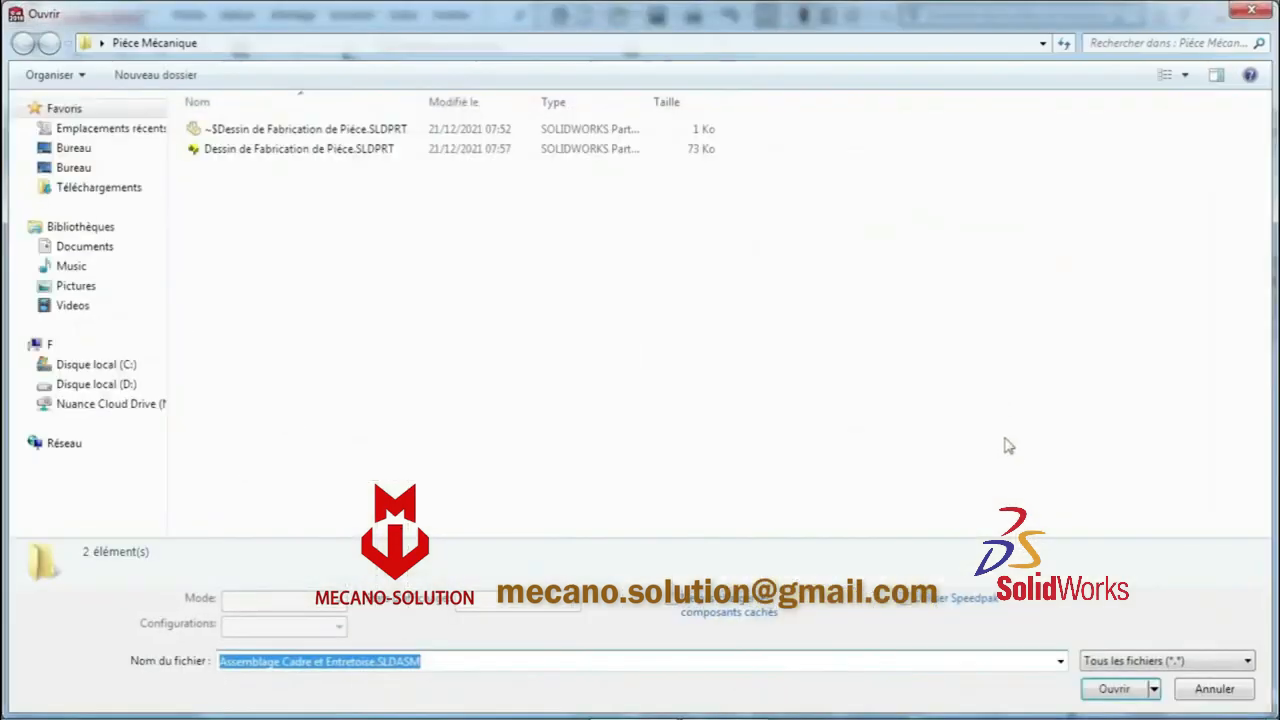
click(1258, 14)
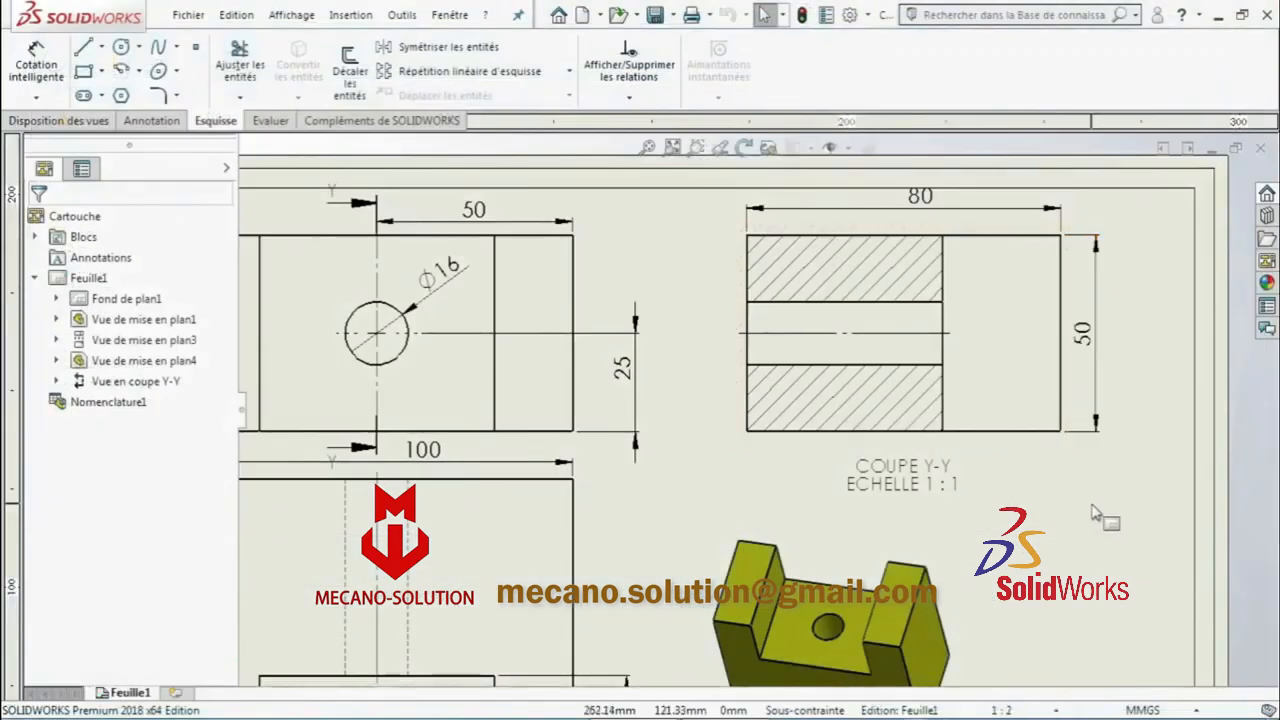
Dimension the notch's depth in section view Y-Y, from the hatched area's right edge to the block's right end, below the view
scroll(948, 388, up, 2)
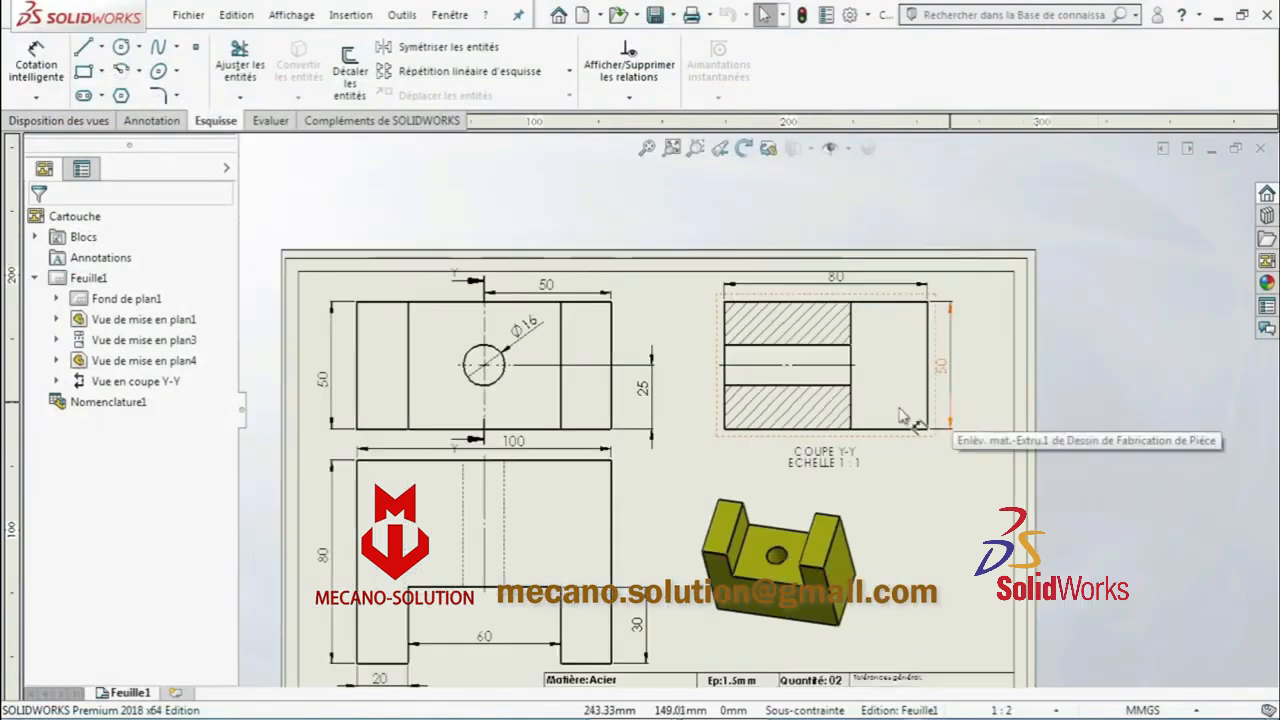
scroll(900, 415, up, 3)
scroll(672, 508, down, 3)
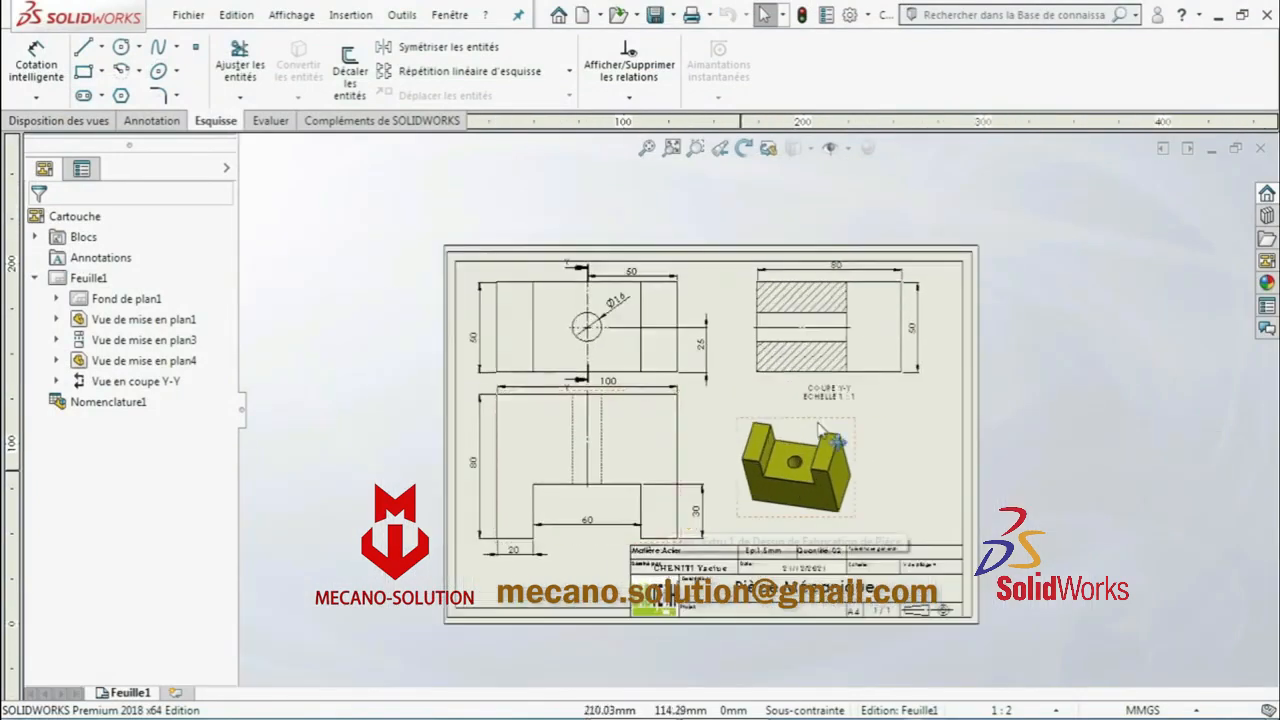
click(36, 62)
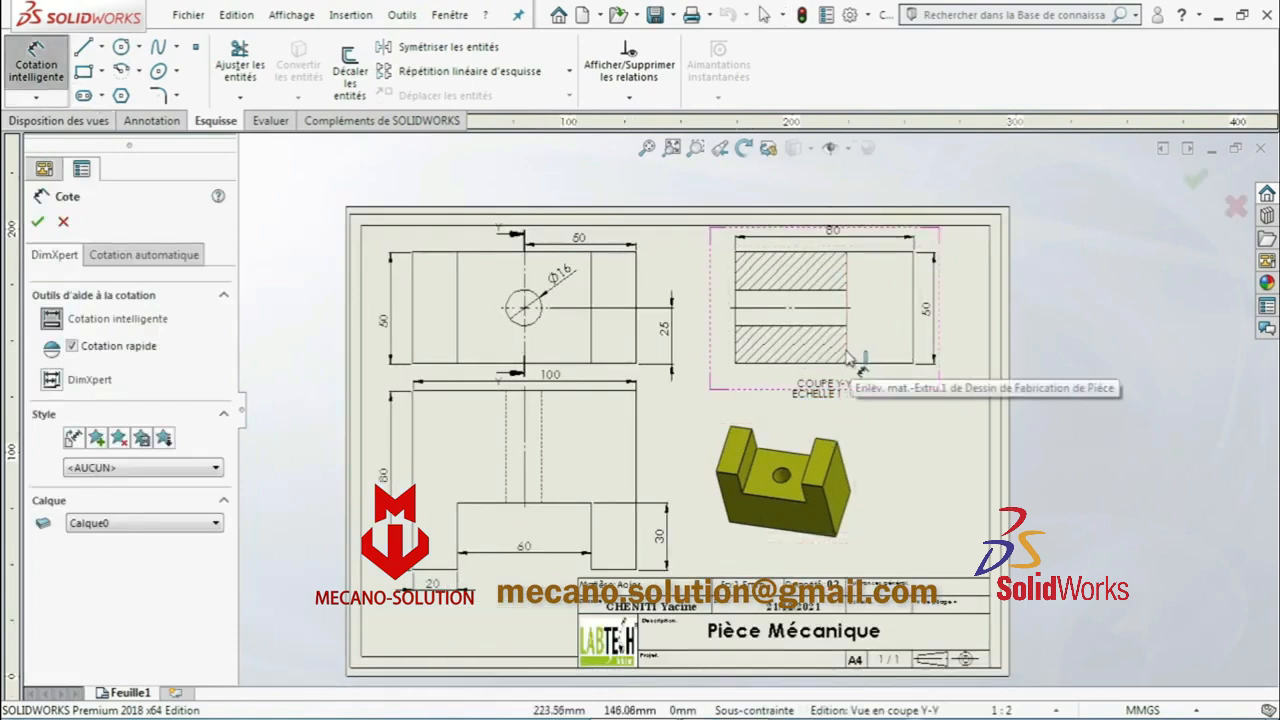
click(847, 352)
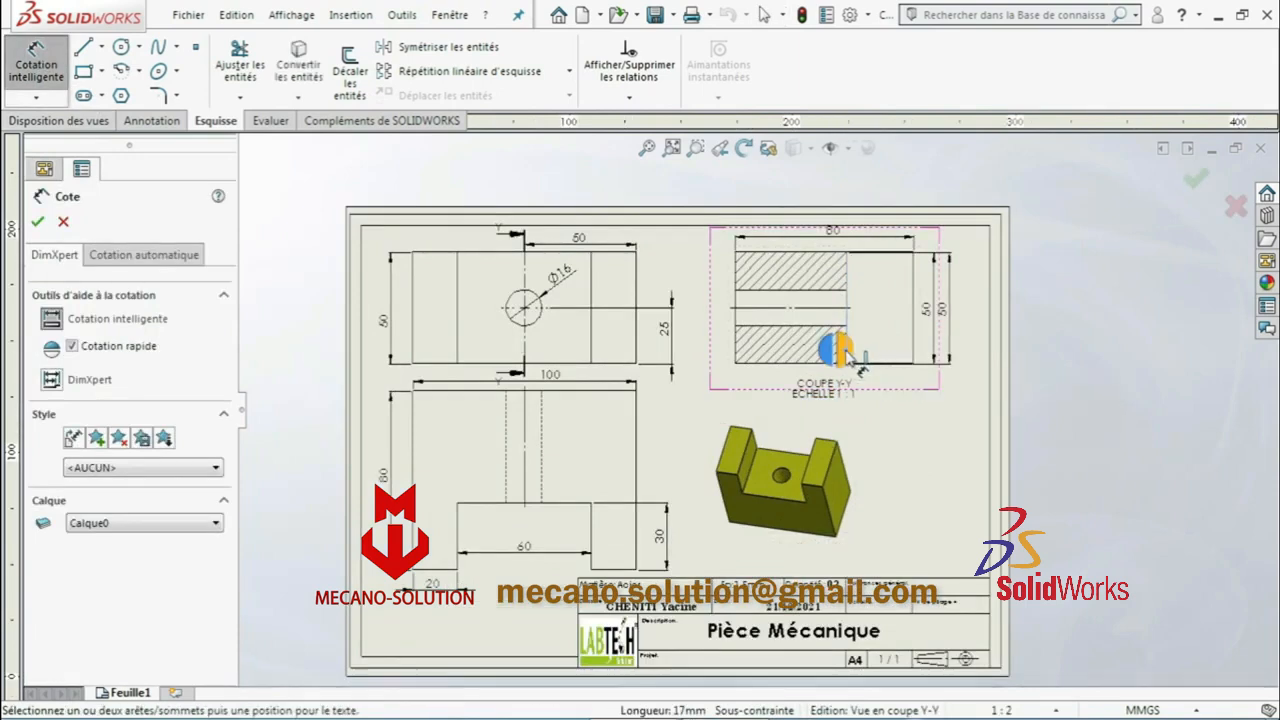
click(912, 360)
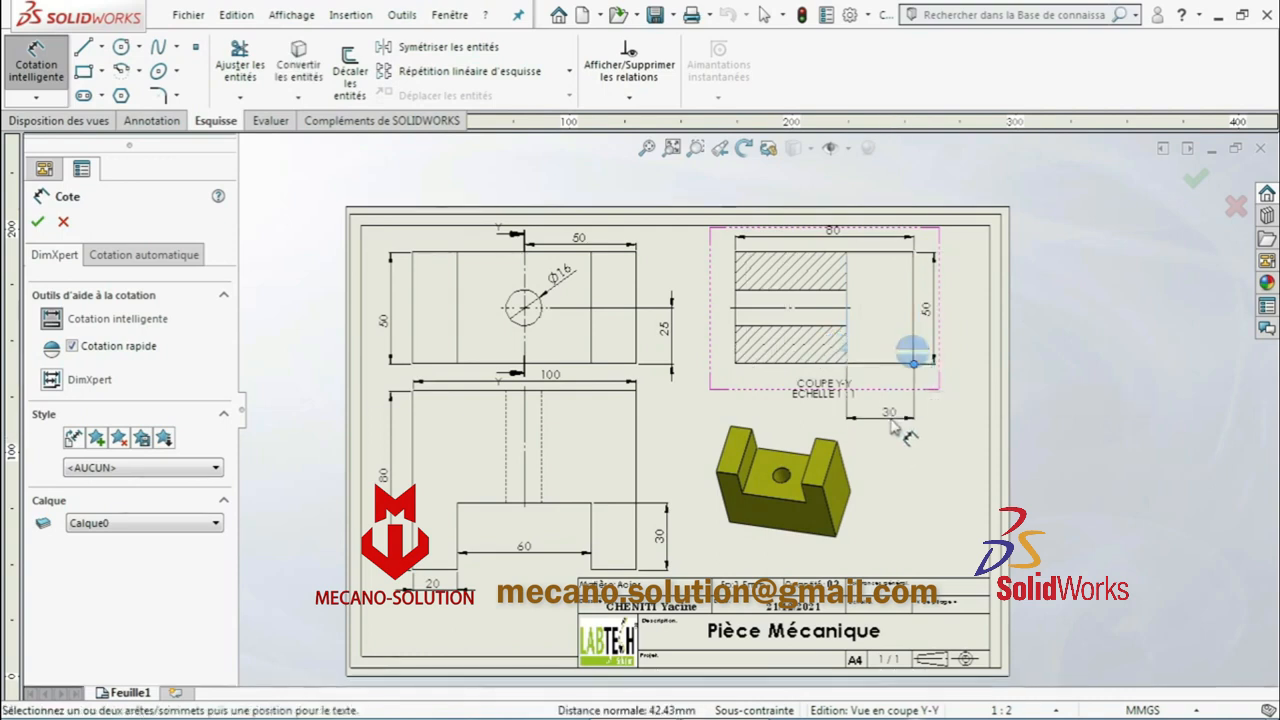
click(884, 404)
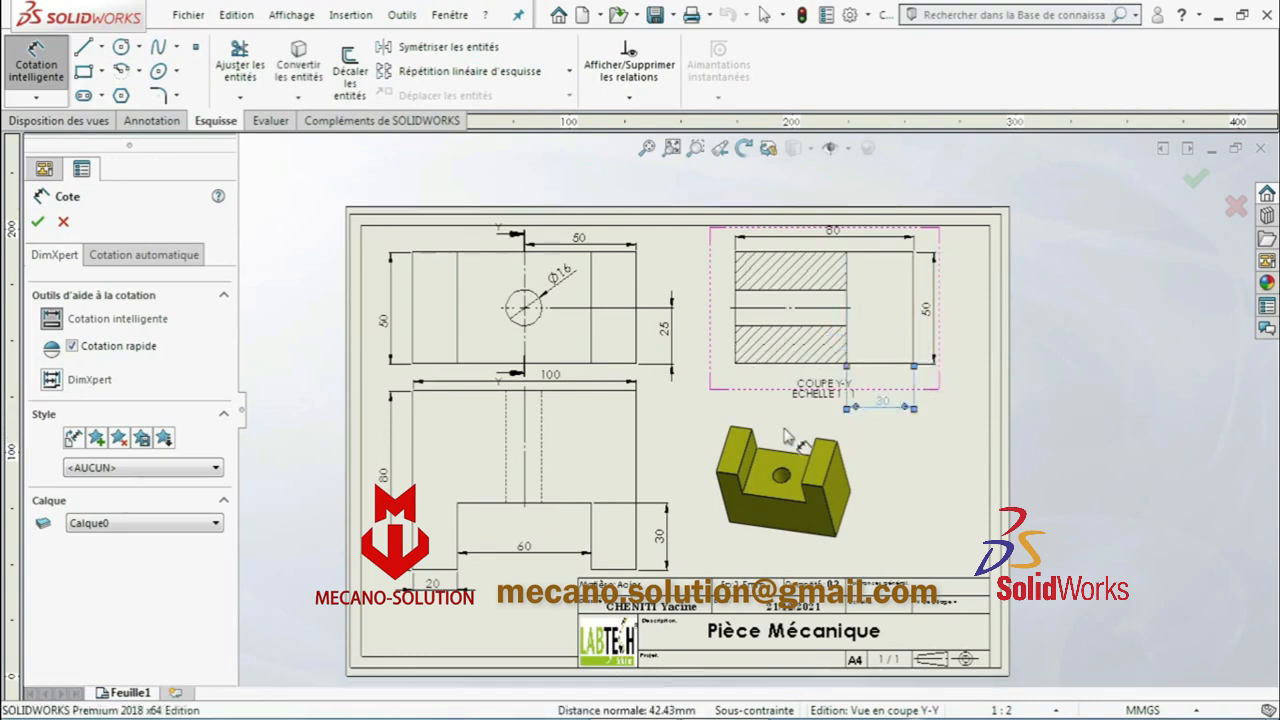
Reposition section view Y-Y's title and scale label beside the notch-depth dimension so they do not overlap, and save the drawing
click(42, 221)
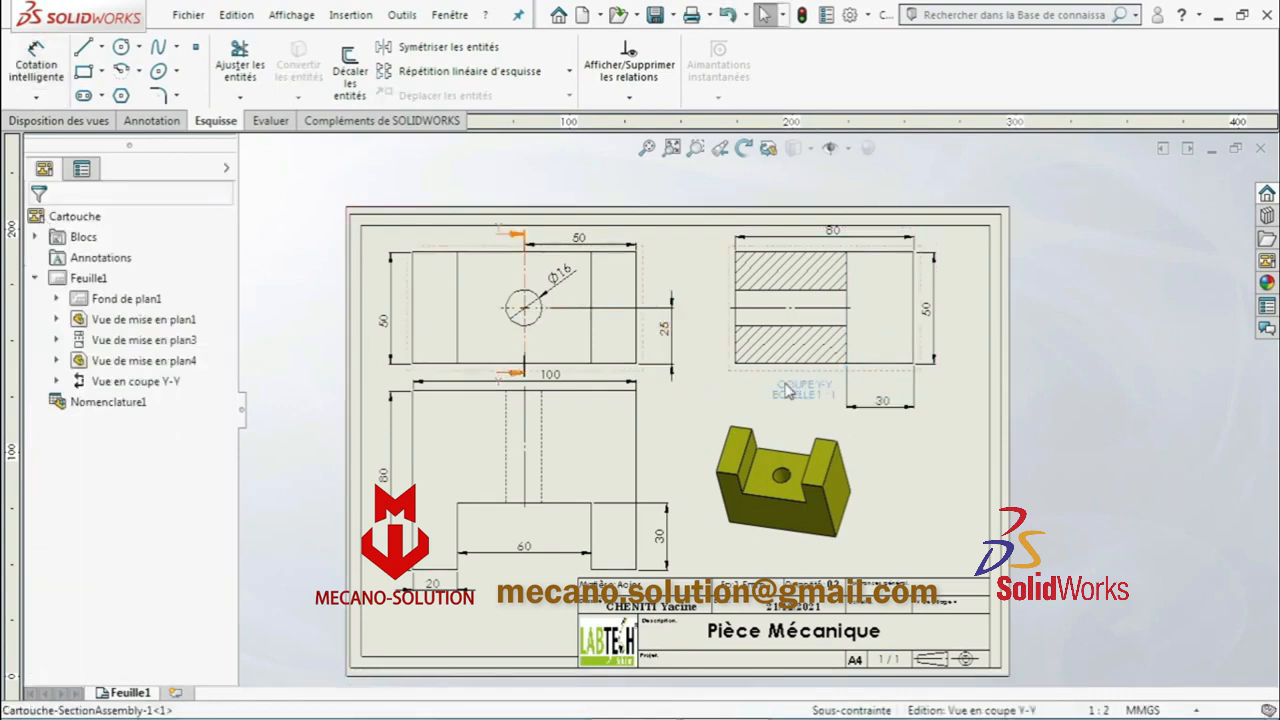
click(776, 401)
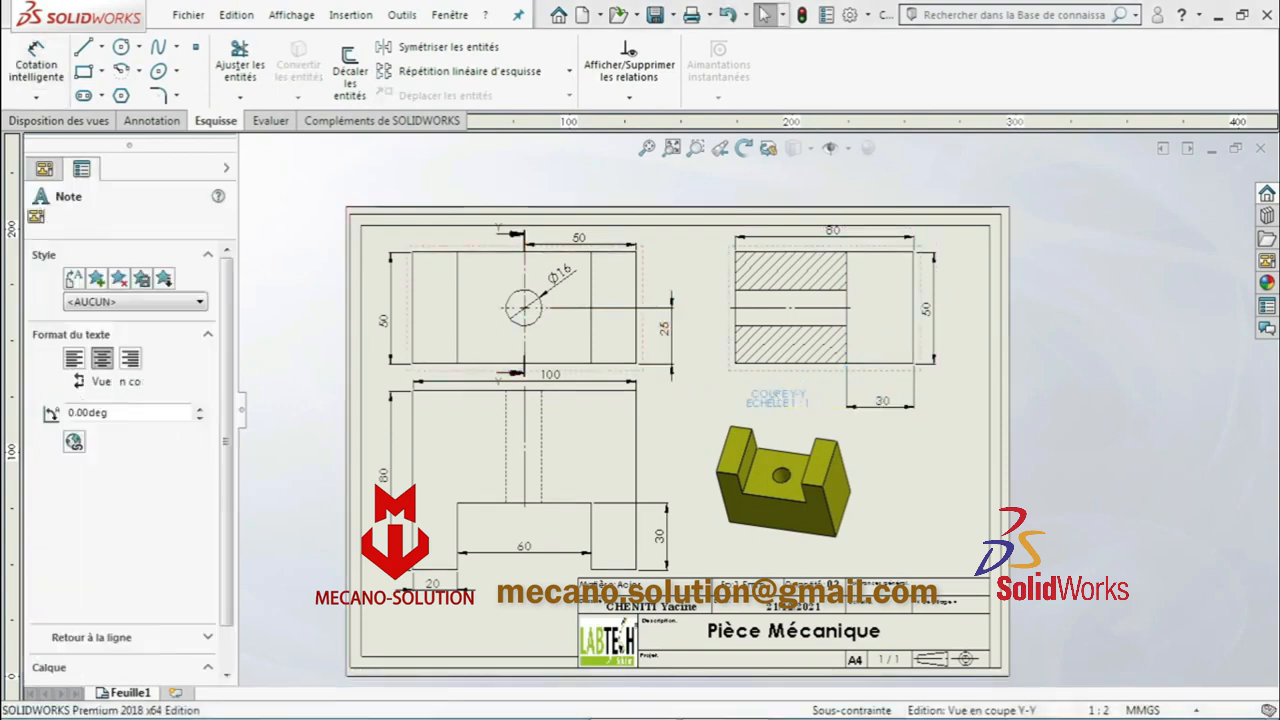
click(905, 506)
scroll(830, 445, up, 3)
scroll(771, 391, down, 2)
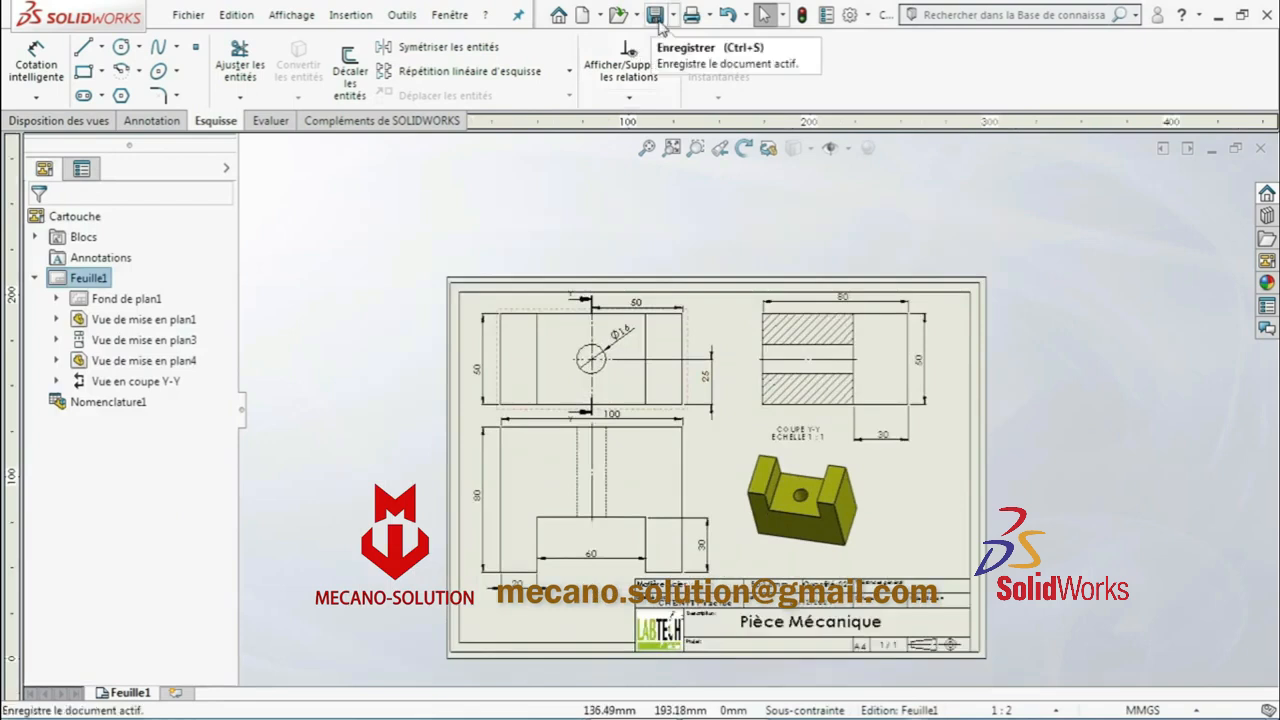
click(657, 17)
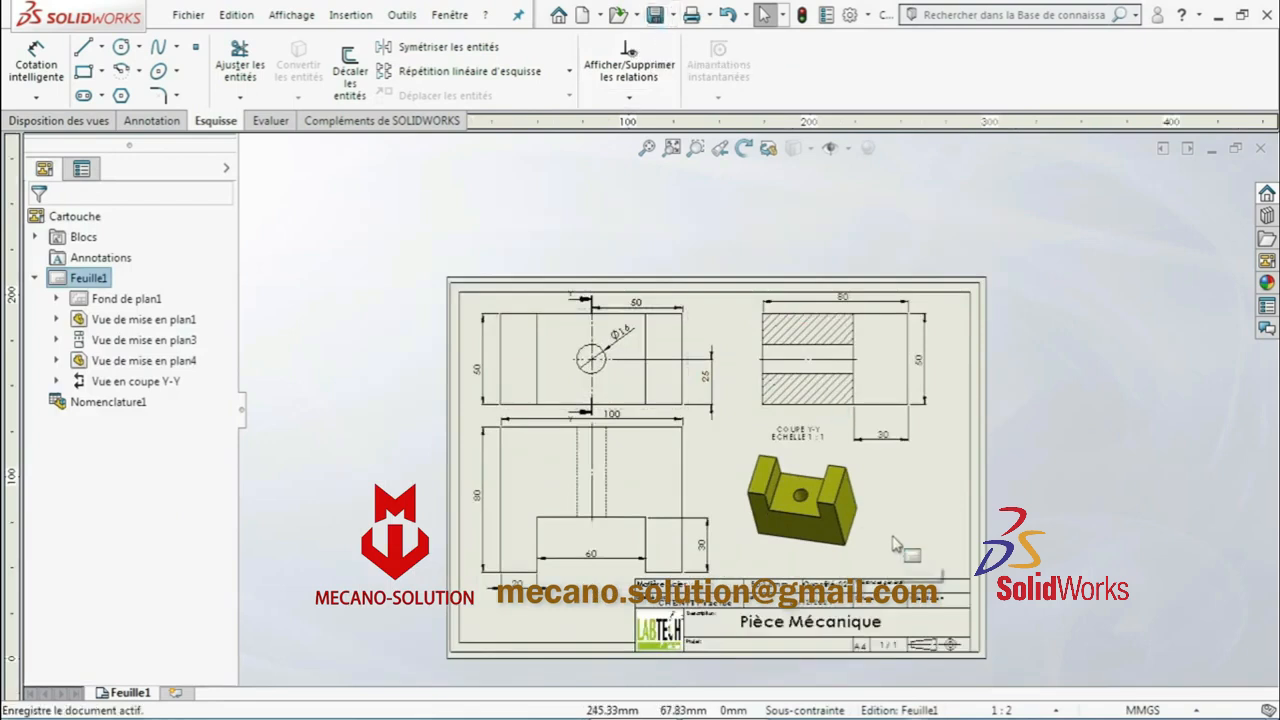
Save the drawing as an Adobe PDF named Piéce Mécanique in the Piéce Mécanique folder on the desktop
click(675, 17)
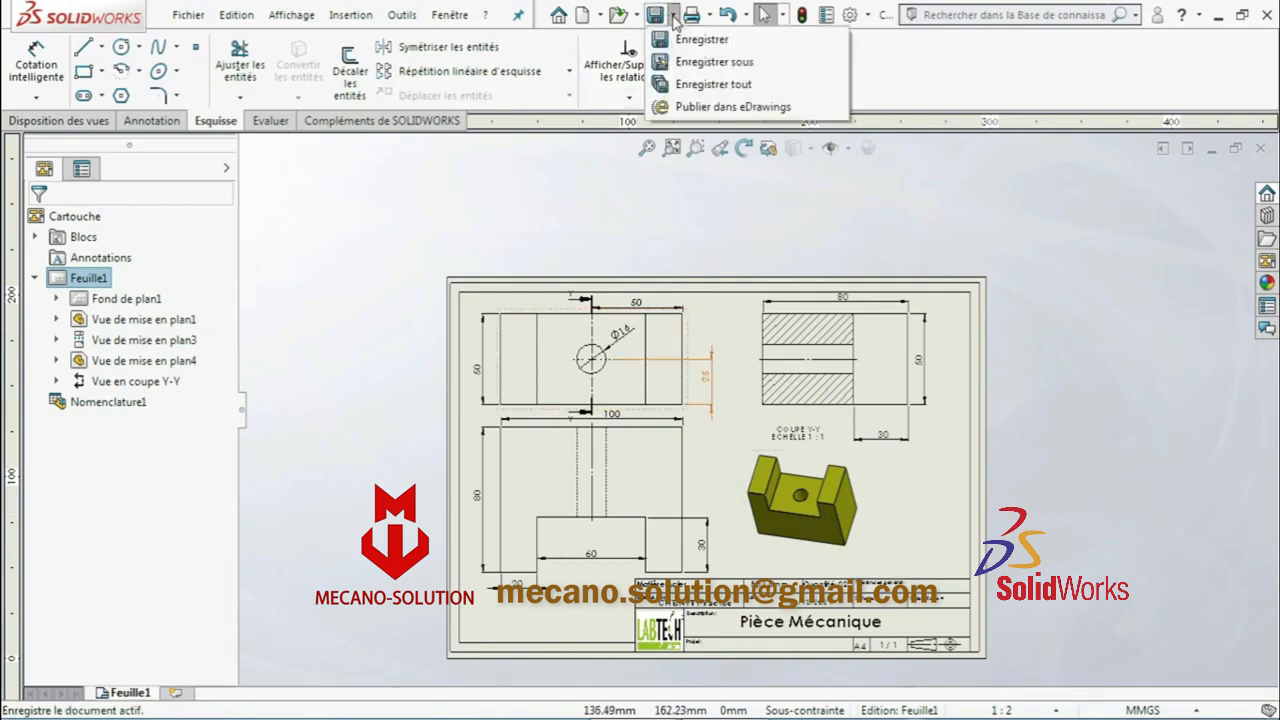
click(695, 70)
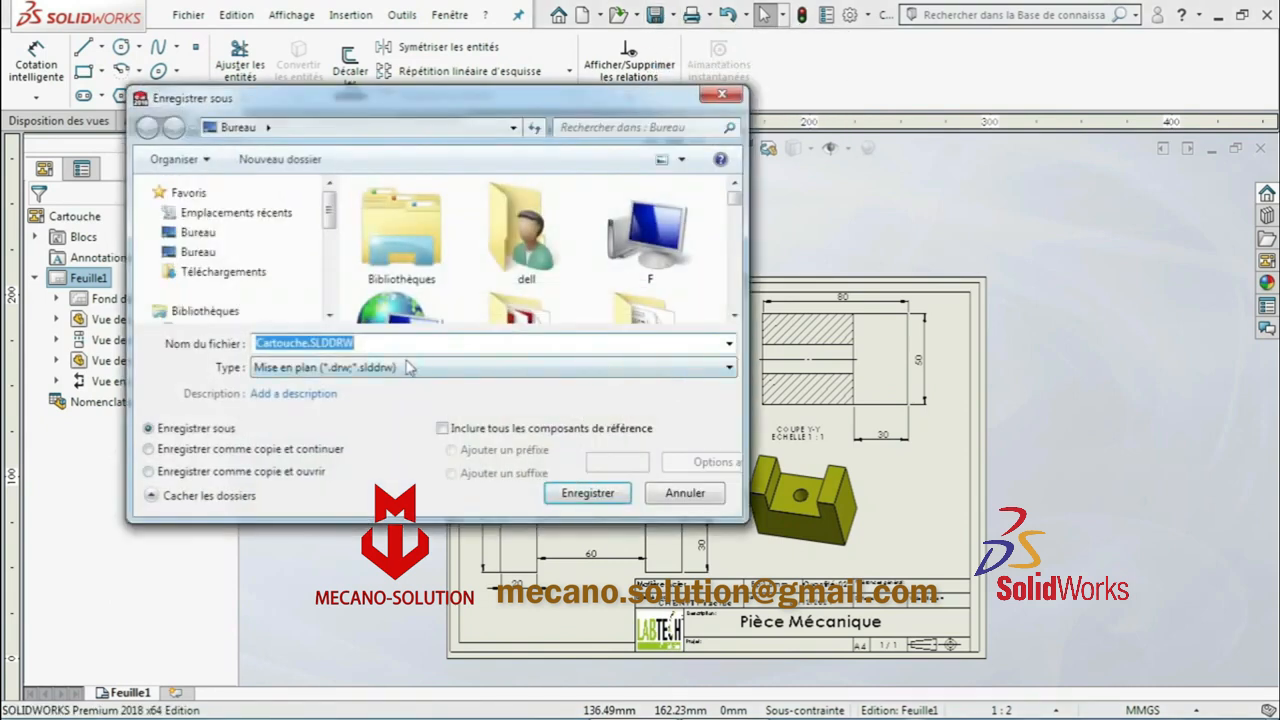
click(409, 368)
click(405, 471)
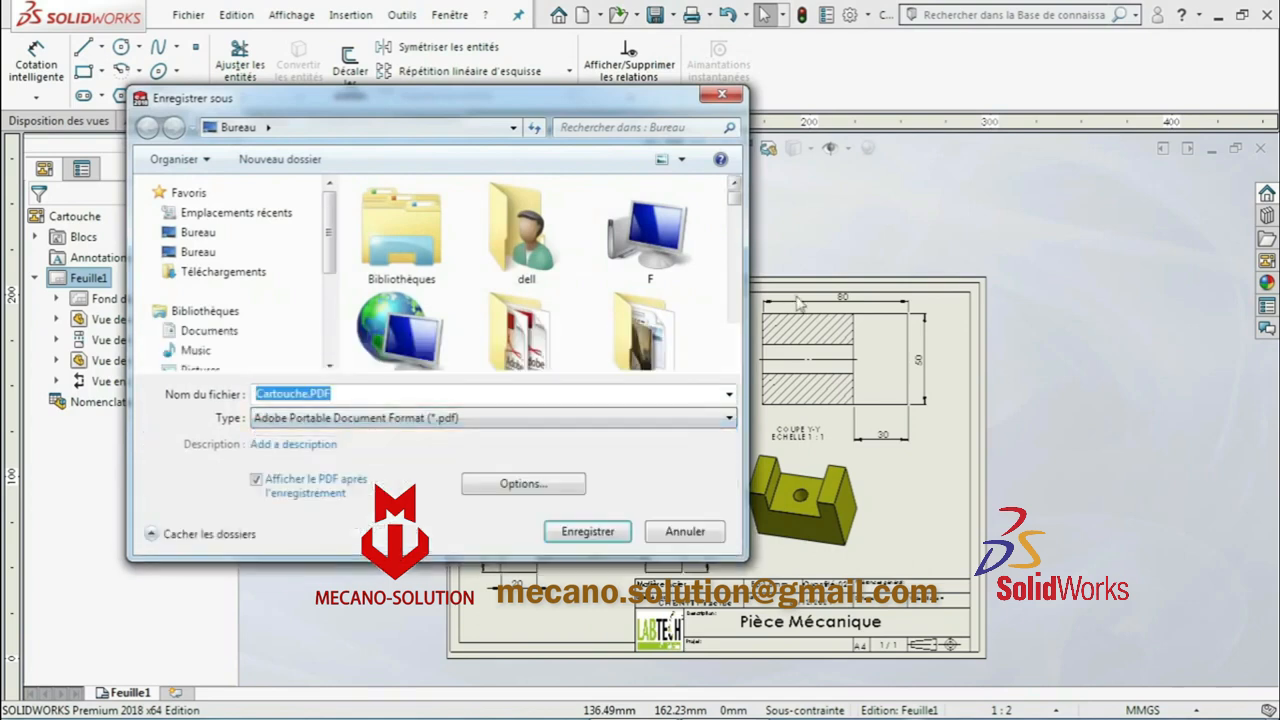
drag(736, 366, 738, 371)
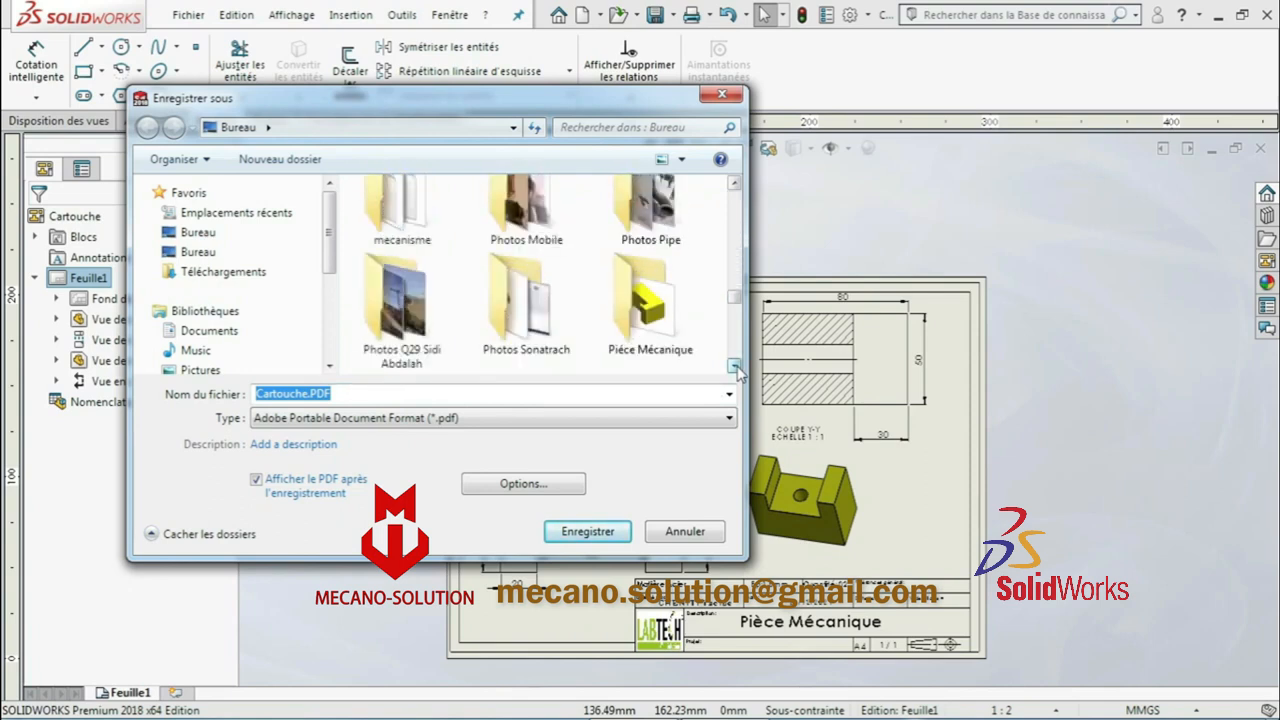
double_click(645, 305)
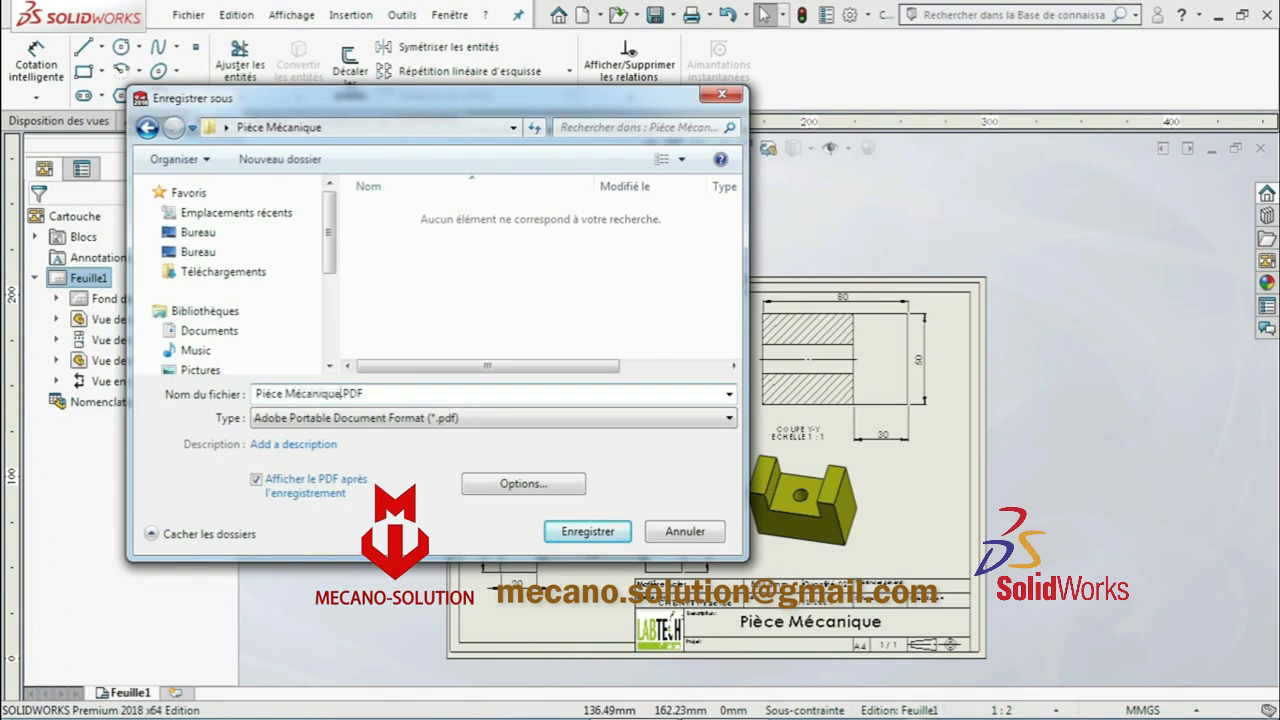
click(587, 531)
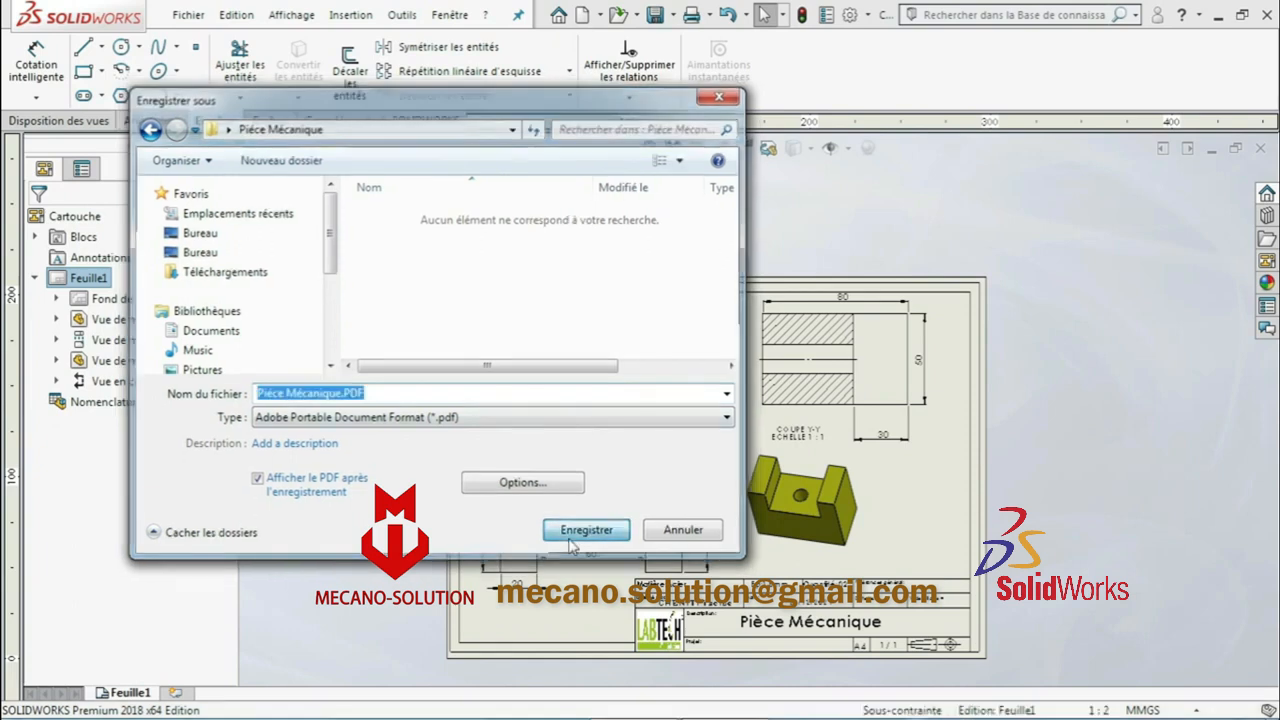